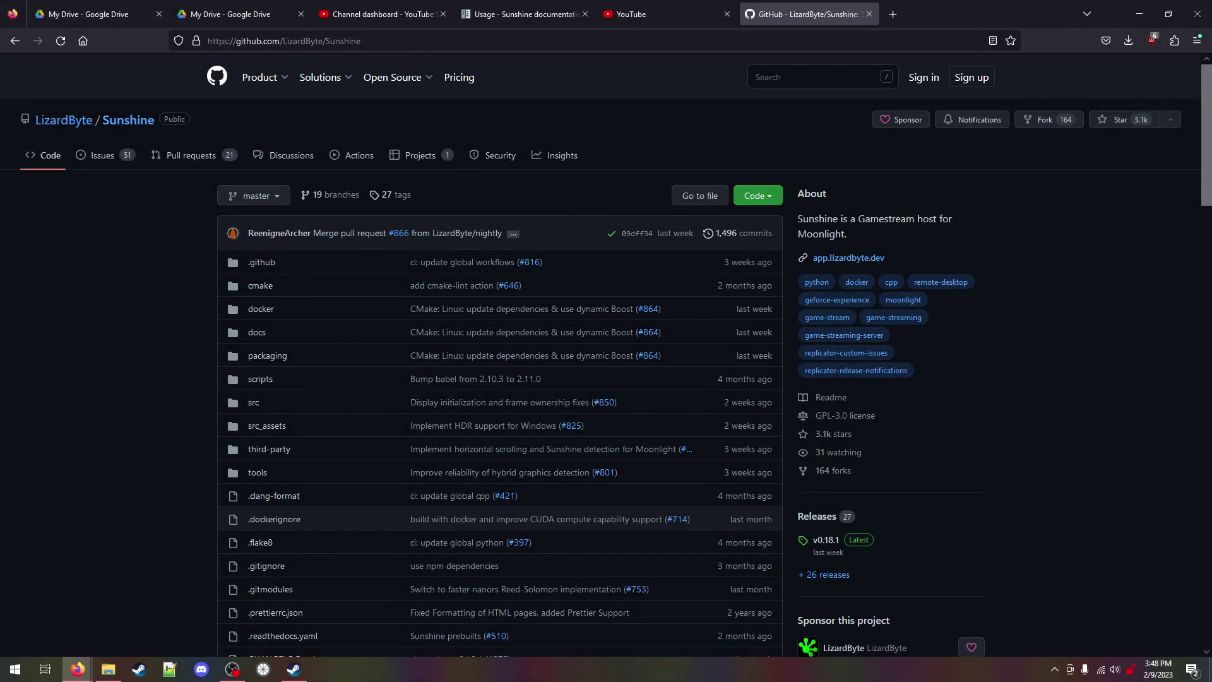
# Step: Look through the Sunshine repository's file list down to the README overview and system requirements
pyautogui.scroll(-2, 606, 354)
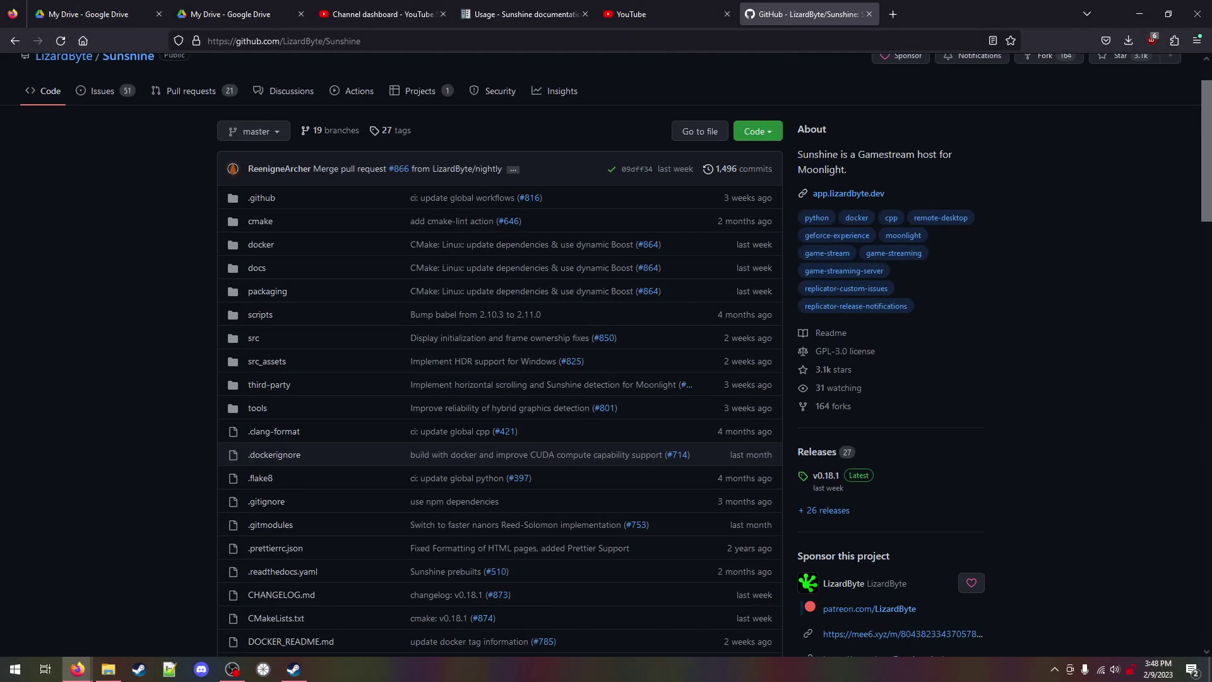
pyautogui.scroll(-4, 606, 353)
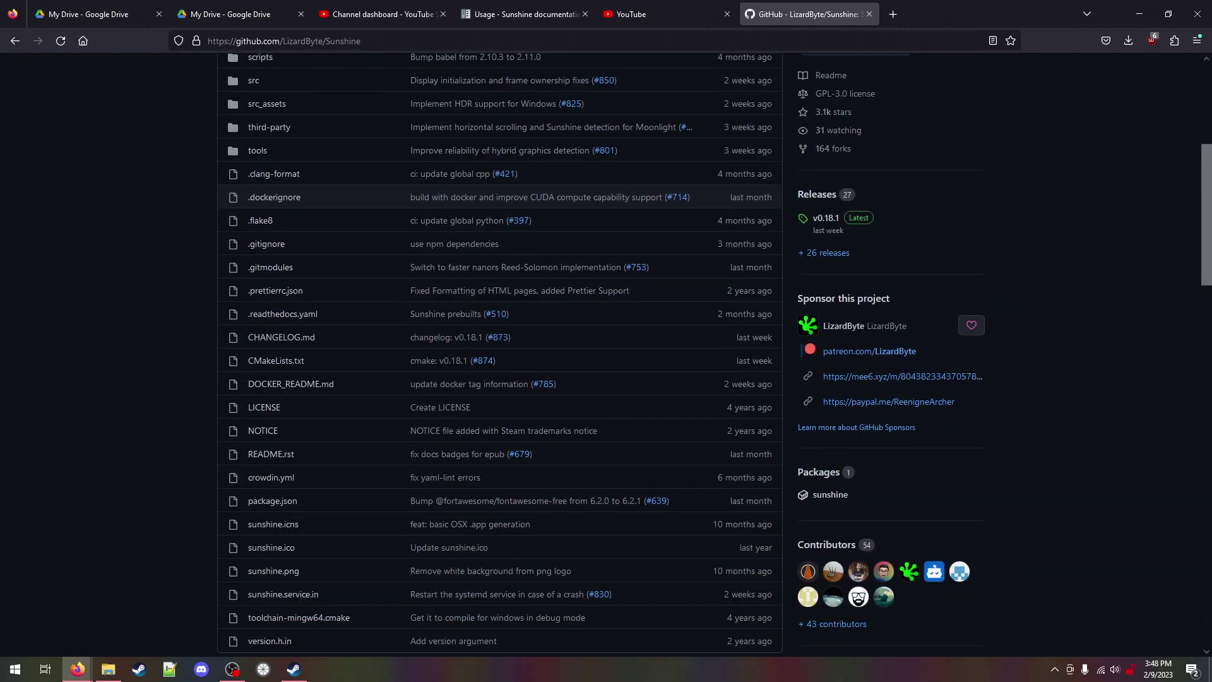
pyautogui.scroll(-1, 606, 353)
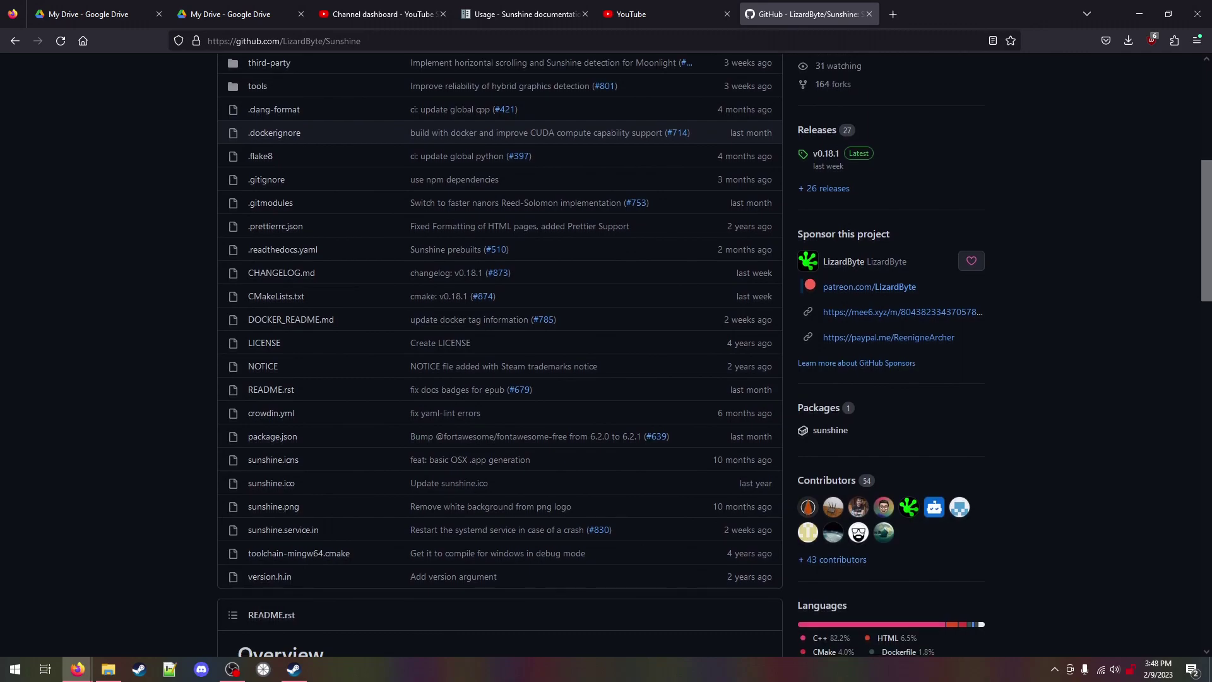
pyautogui.scroll(-4, 606, 353)
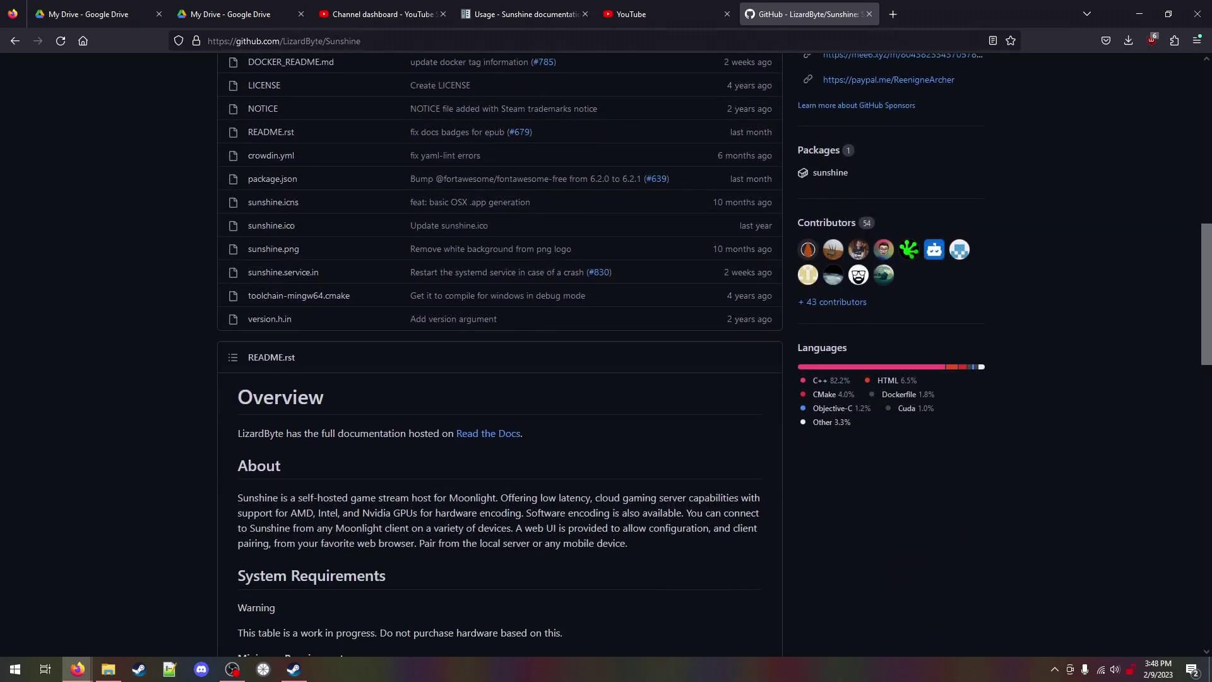
pyautogui.scroll(-4, 606, 353)
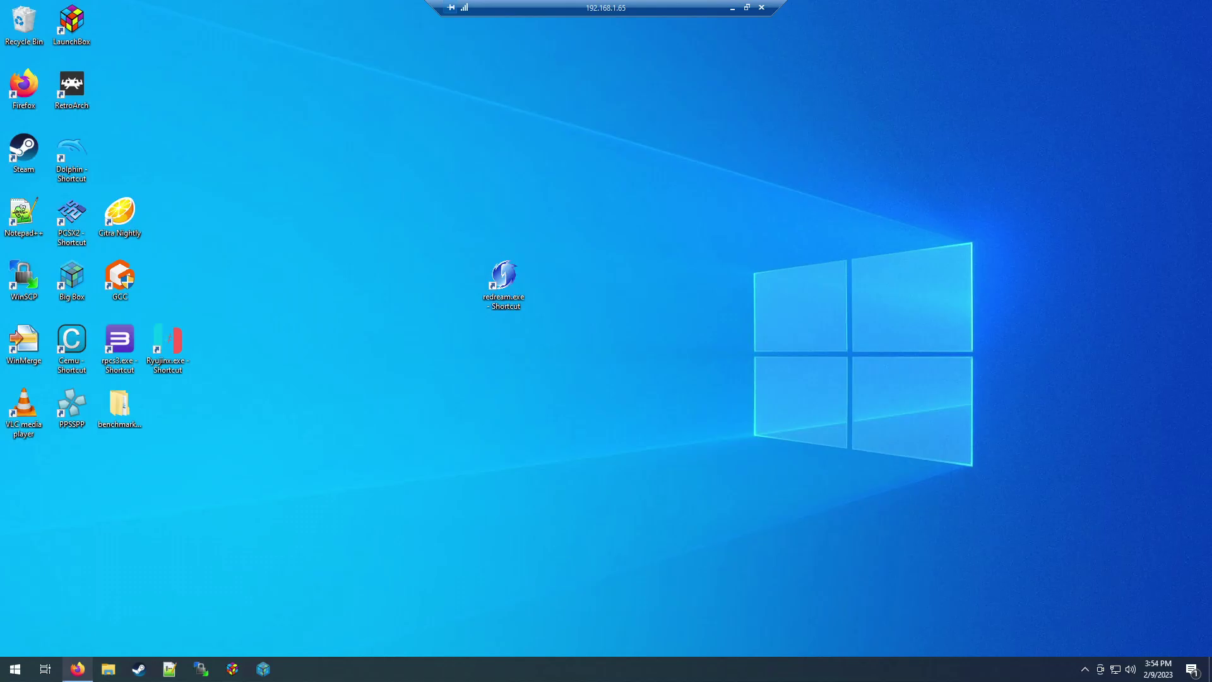
# Step: In the remote computer's Firefox, open Sunshine's v0.18.1 release and download sunshine-windows.zip
pyautogui.click(77, 668)
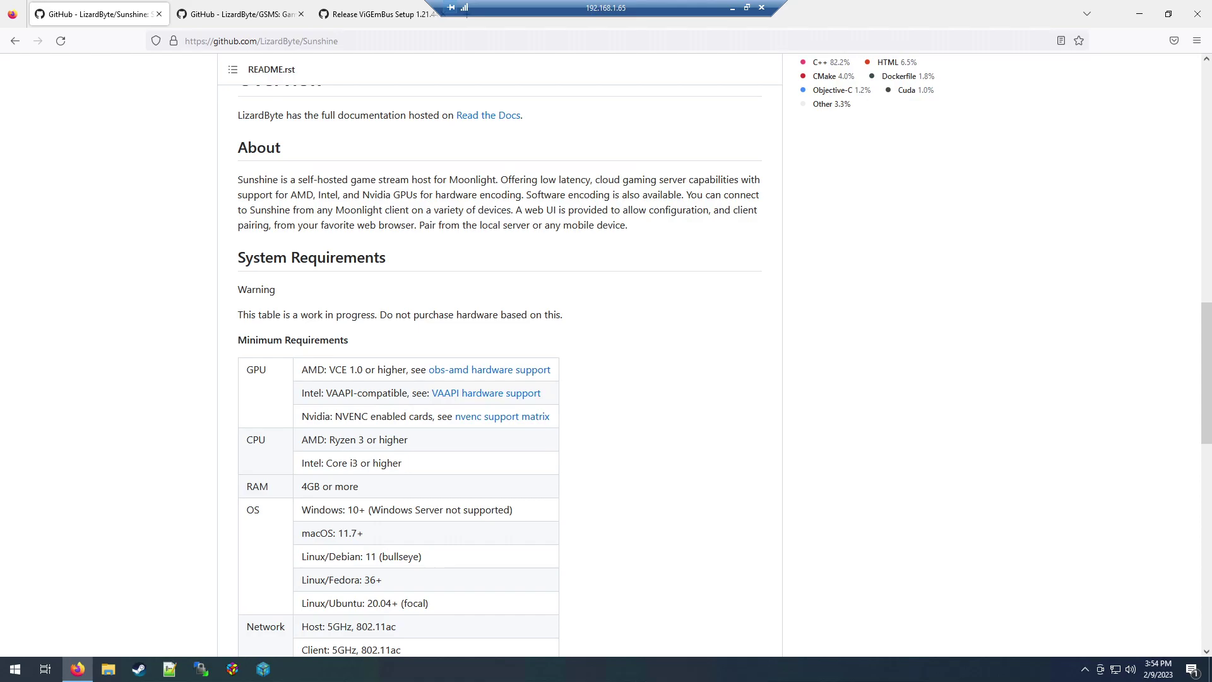
pyautogui.scroll(8, 856, 334)
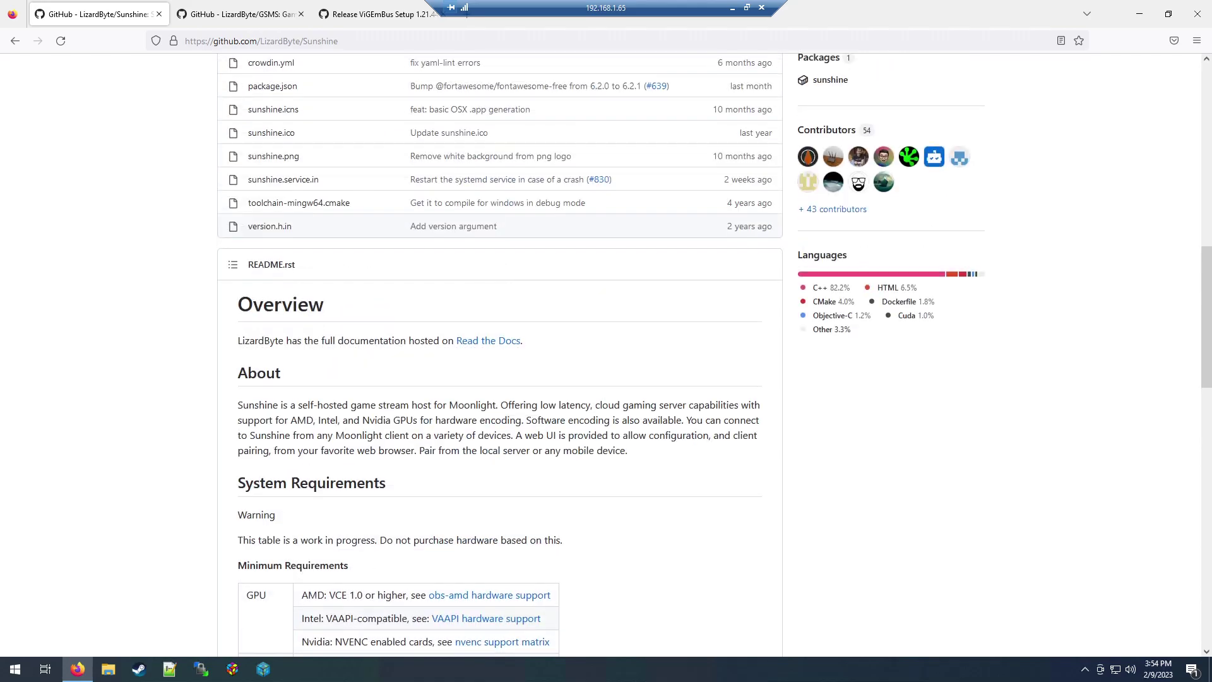
pyautogui.scroll(2, 826, 252)
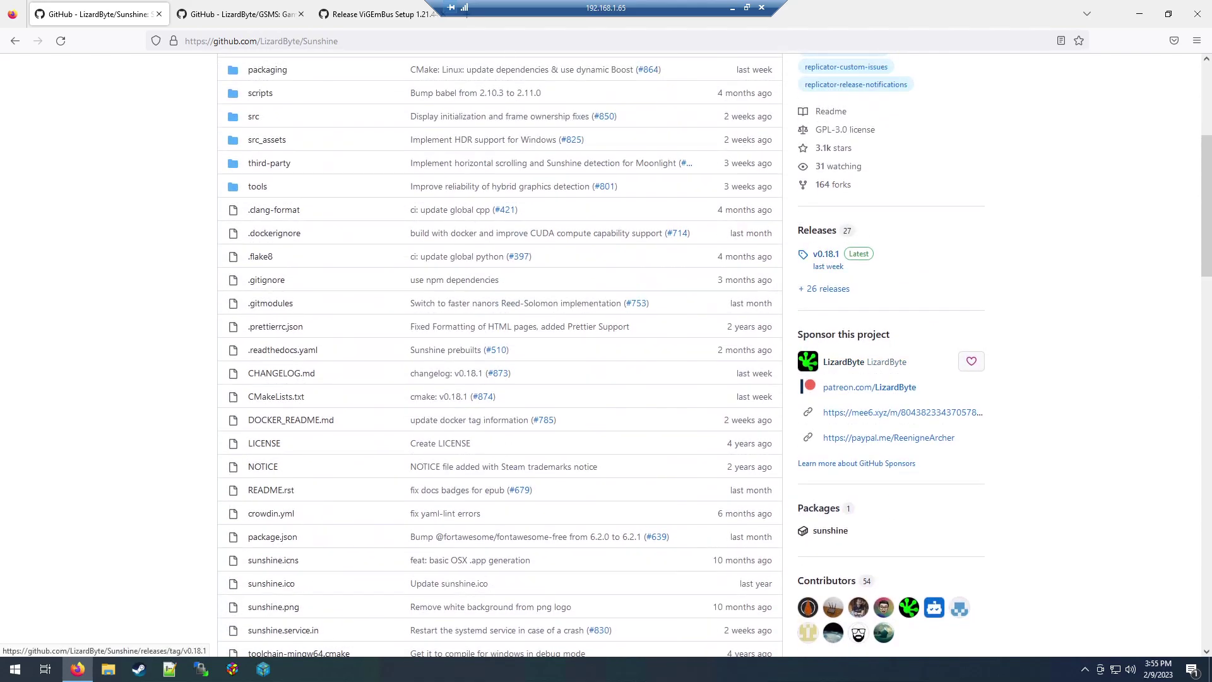
pyautogui.click(825, 255)
pyautogui.scroll(-1, 606, 355)
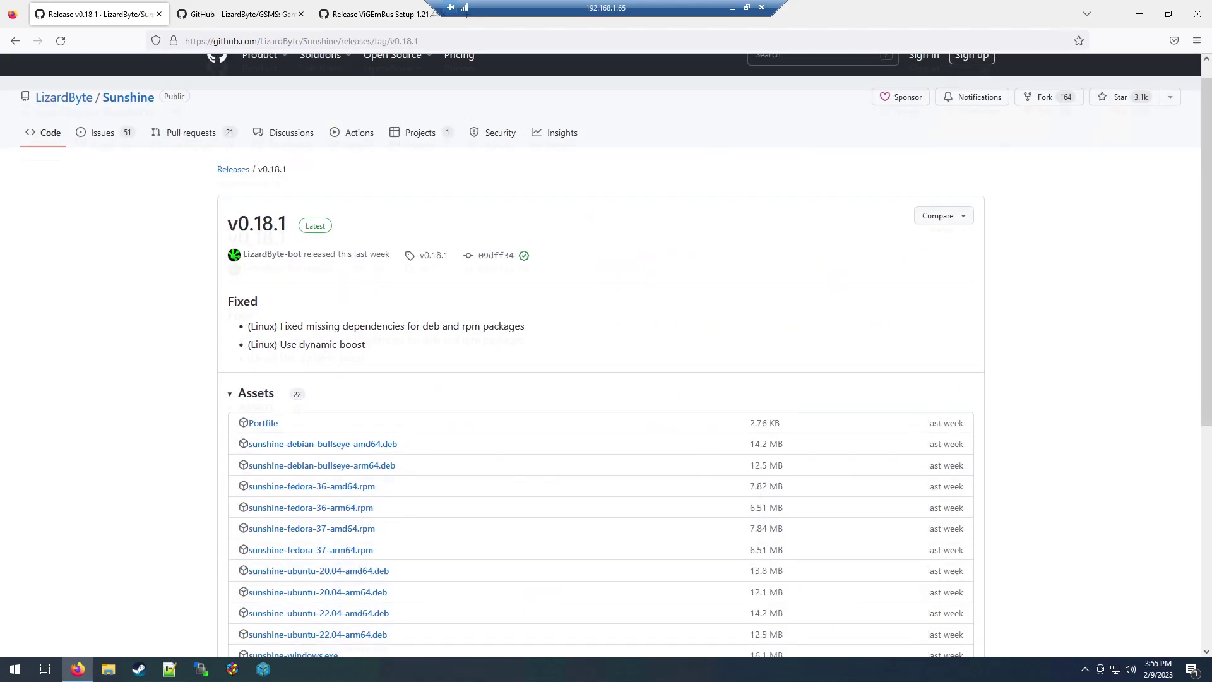
pyautogui.scroll(-2, 316, 404)
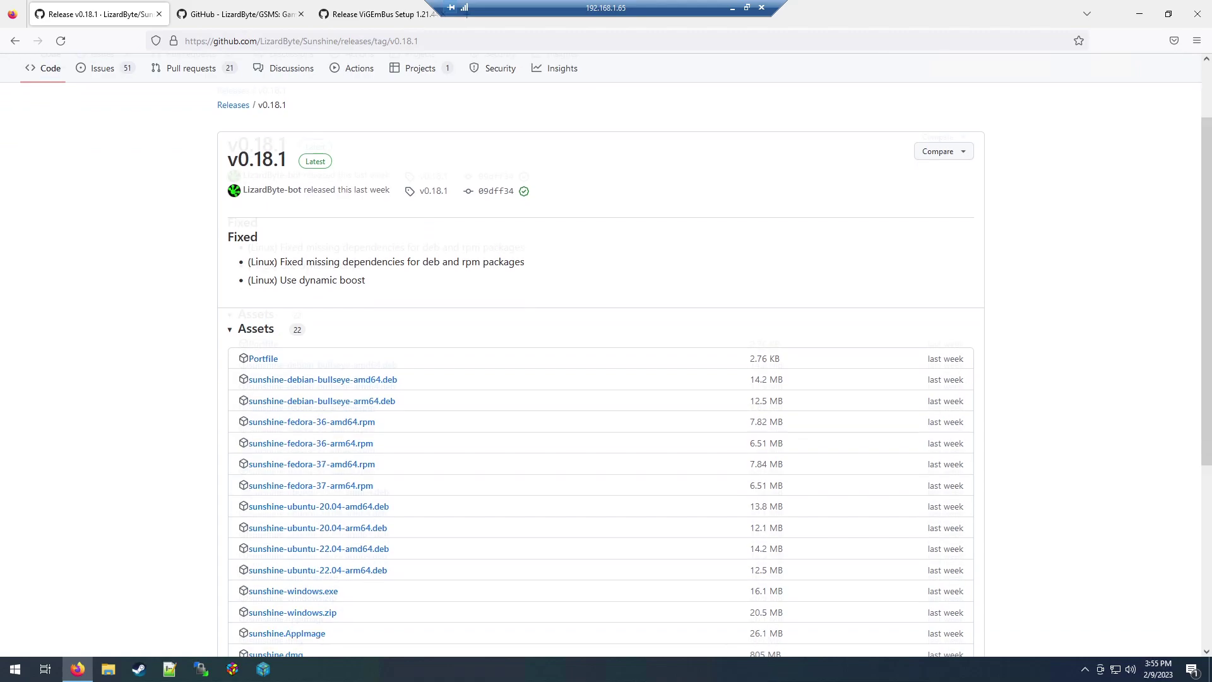
pyautogui.scroll(-1, 315, 404)
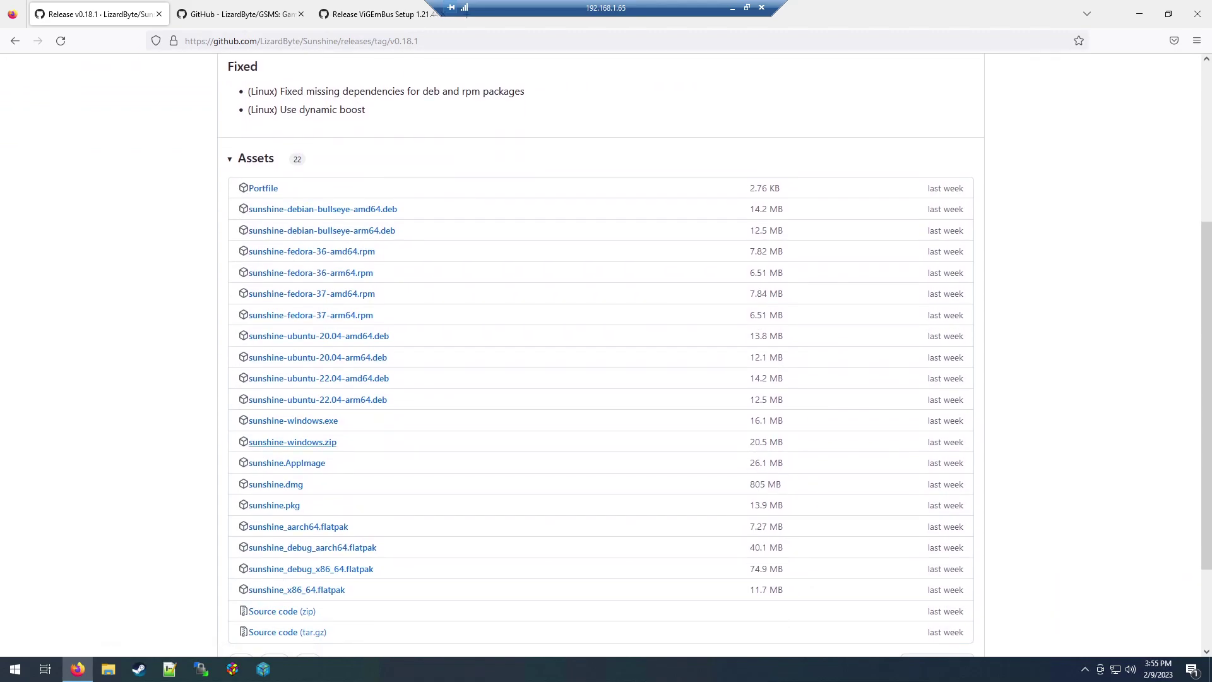
pyautogui.click(292, 442)
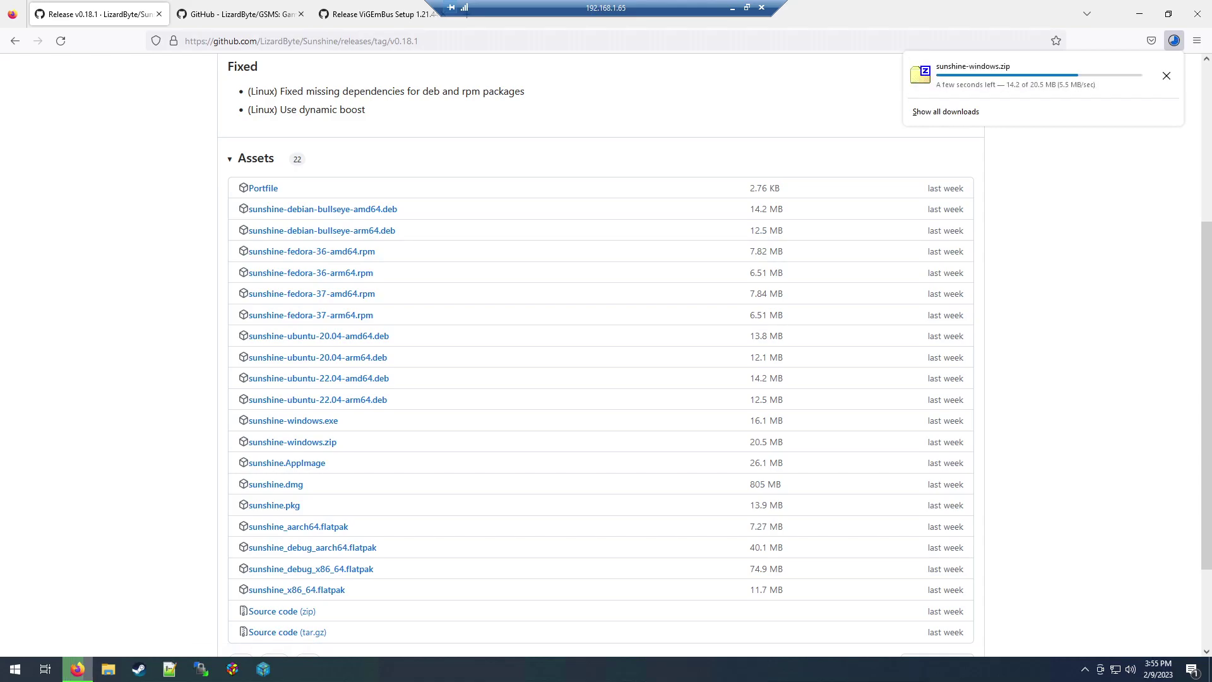
# Step: Review the LizardByte GSMS repository's description, open its v0.2.1 release and download gsms.exe
pyautogui.click(240, 14)
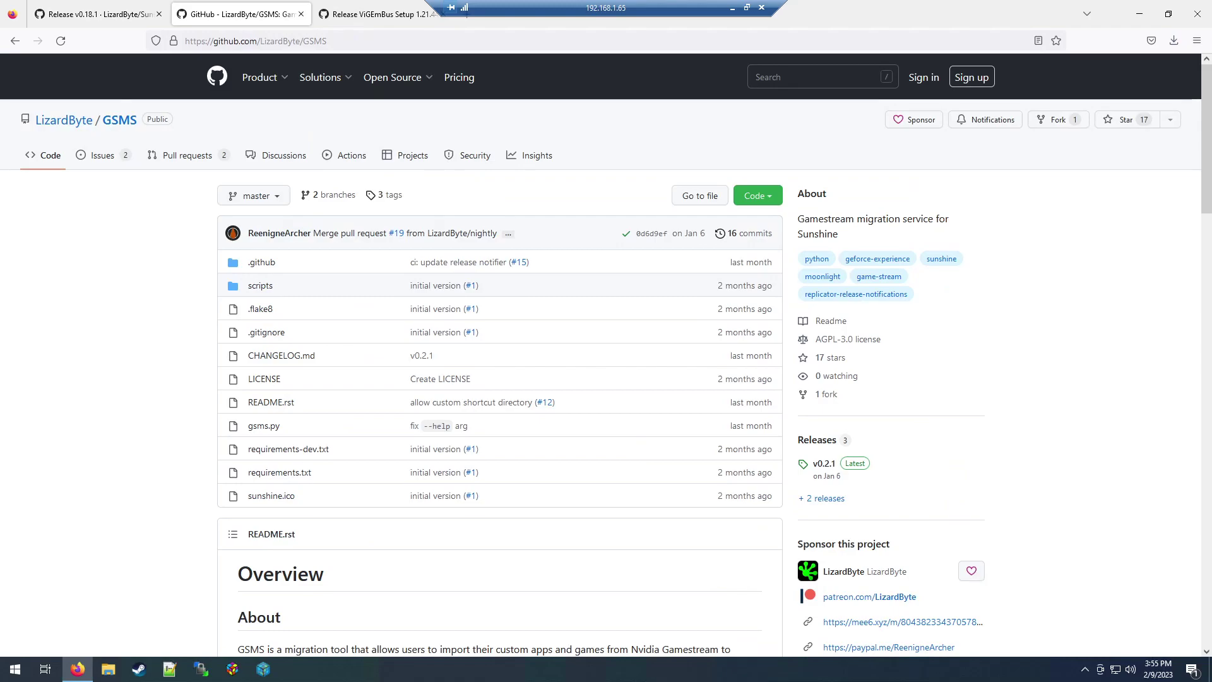
pyautogui.scroll(-3, 606, 354)
pyautogui.scroll(-2, 606, 353)
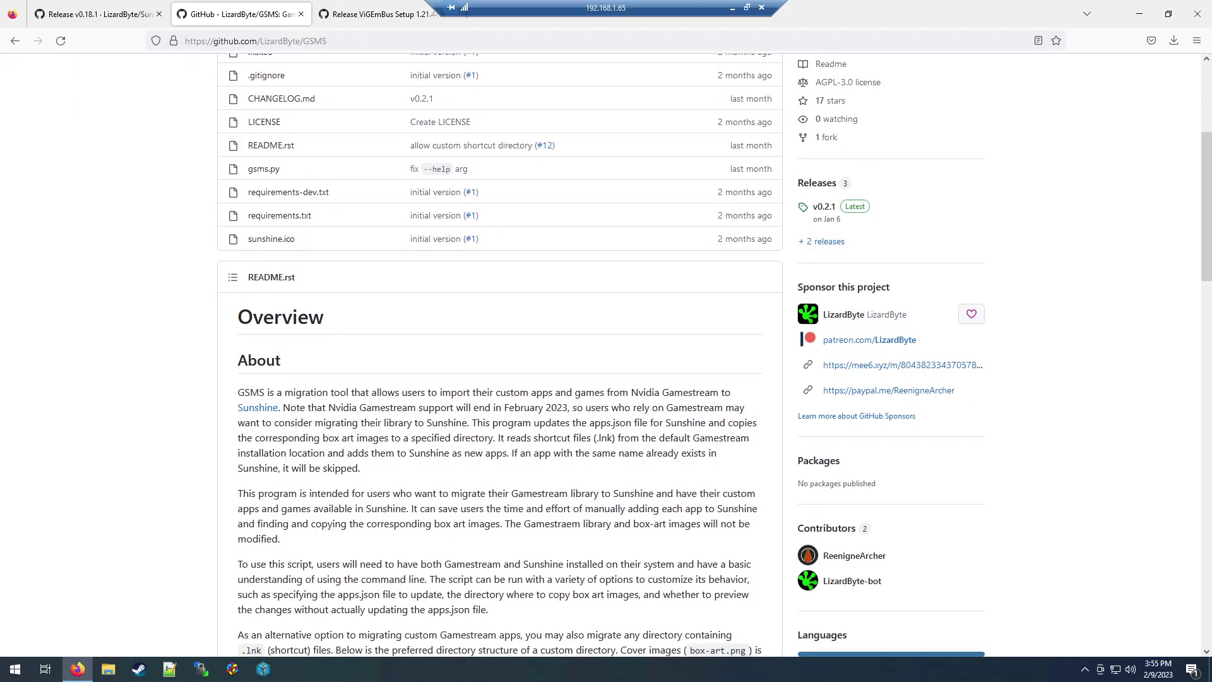
pyautogui.scroll(4, 606, 353)
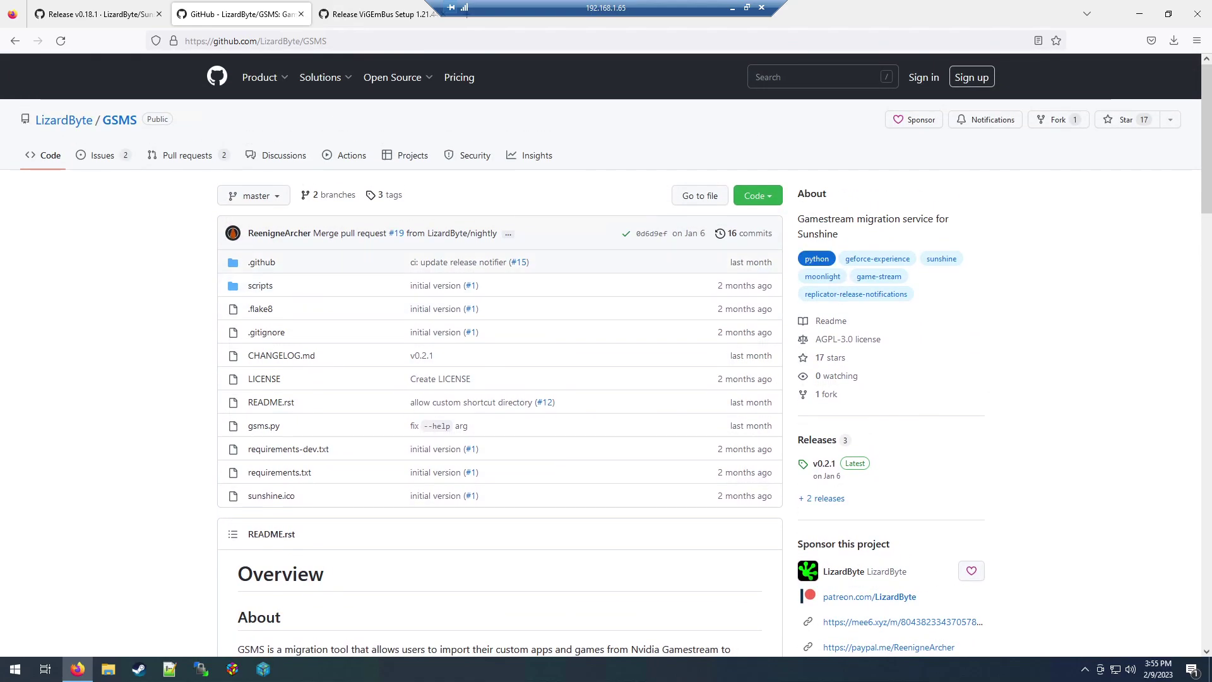
pyautogui.moveTo(824, 219); pyautogui.dragTo(901, 218)
pyautogui.click(902, 218)
pyautogui.scroll(-3, 941, 258)
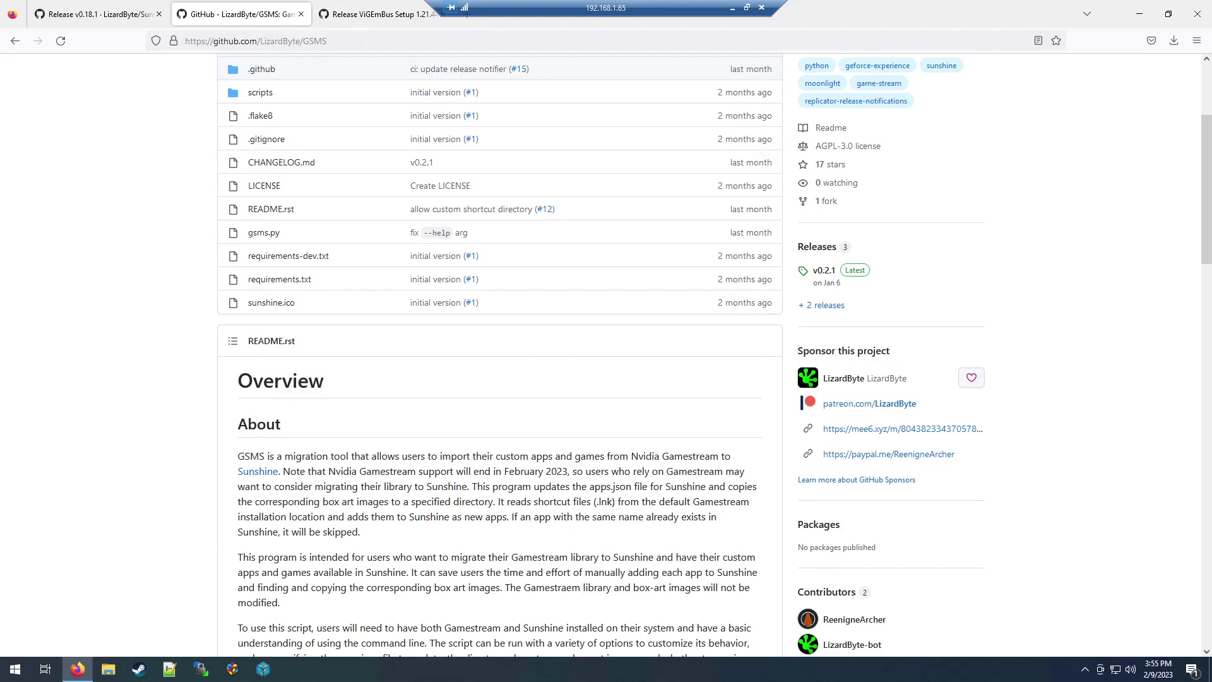
pyautogui.click(823, 270)
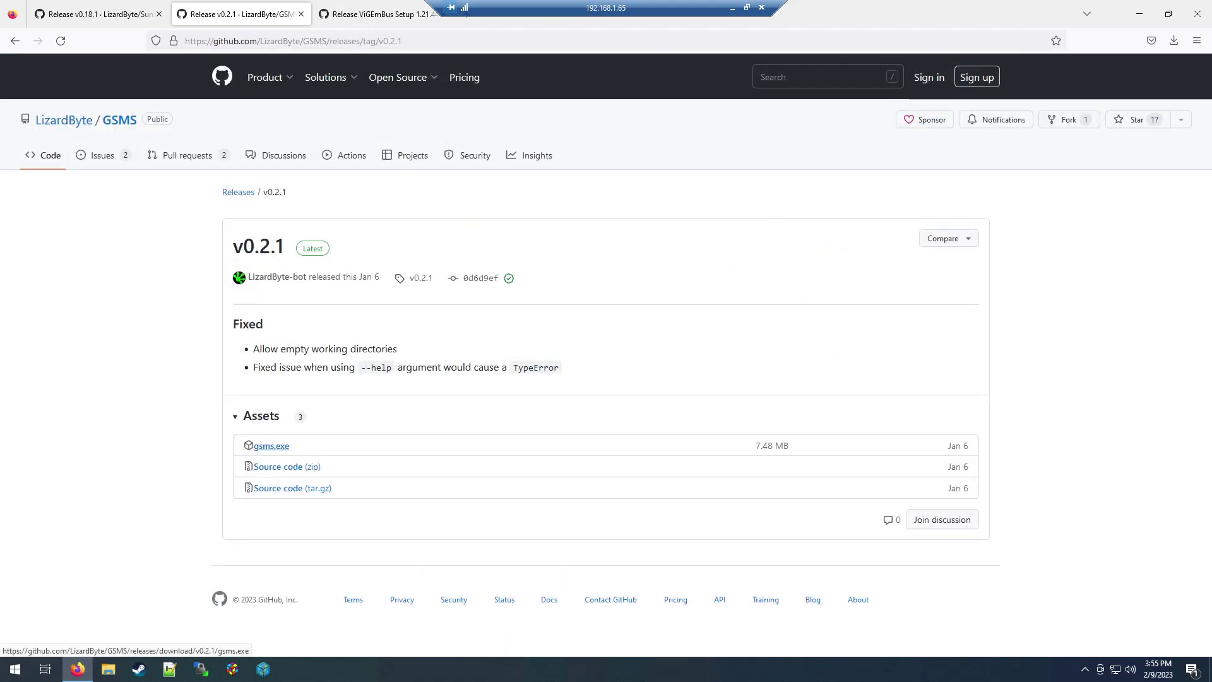
pyautogui.click(271, 445)
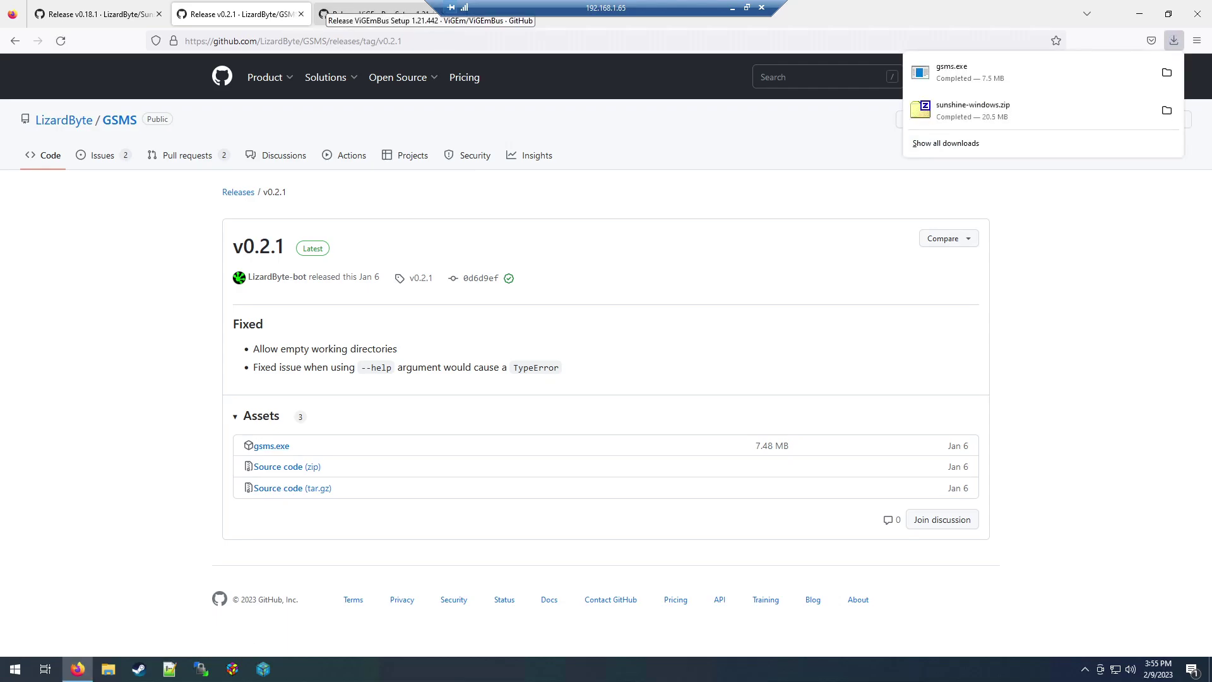
# Step: Download the ViGEmBus_1.21.442_x64_x86_arm64.exe installer from the ViGEmBus Setup 1.21.442 release page
pyautogui.click(327, 8)
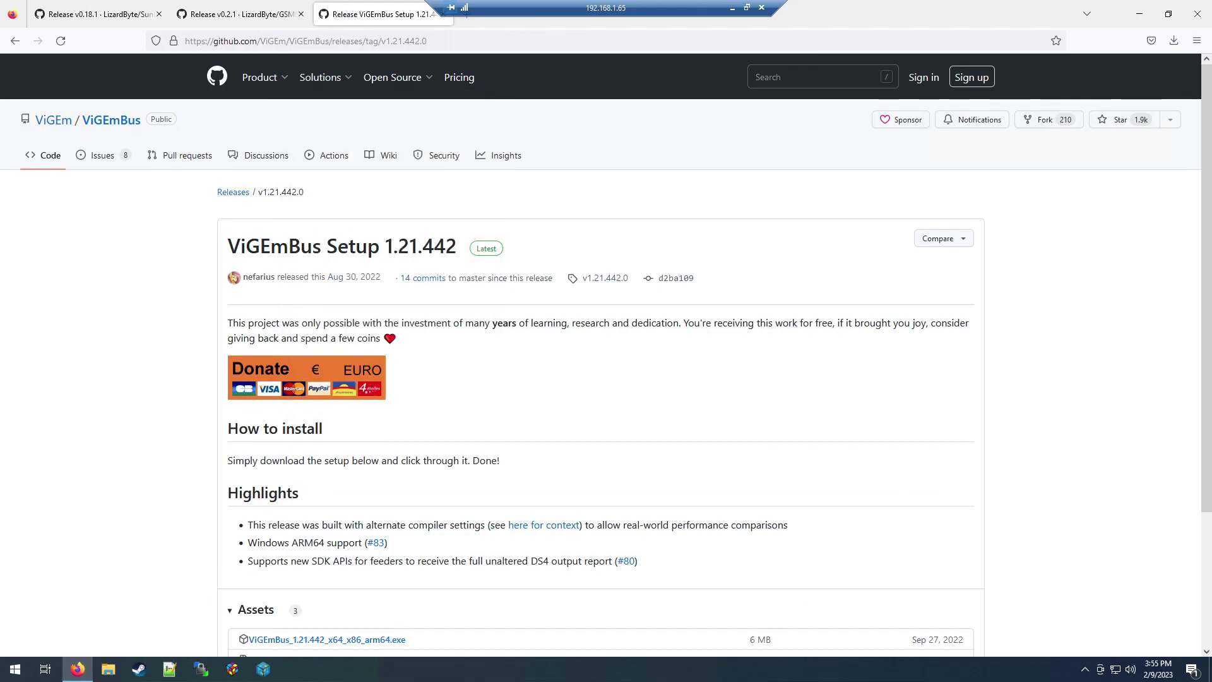
pyautogui.moveTo(228, 246); pyautogui.dragTo(320, 246)
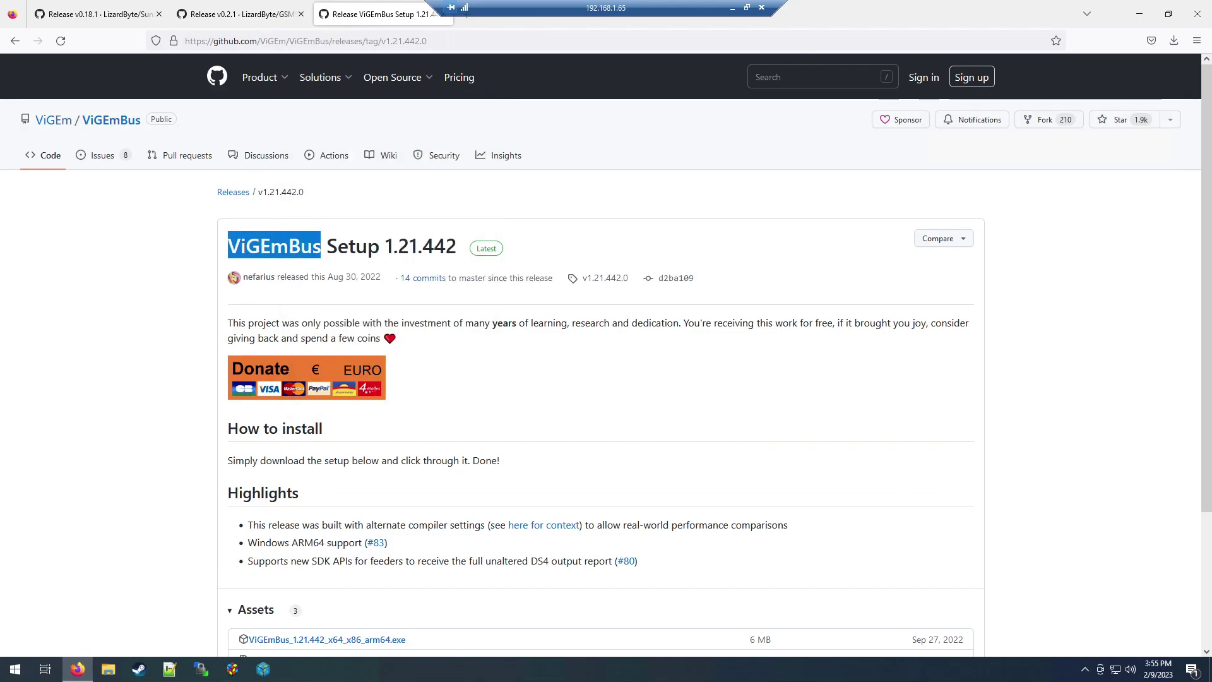
pyautogui.click(321, 247)
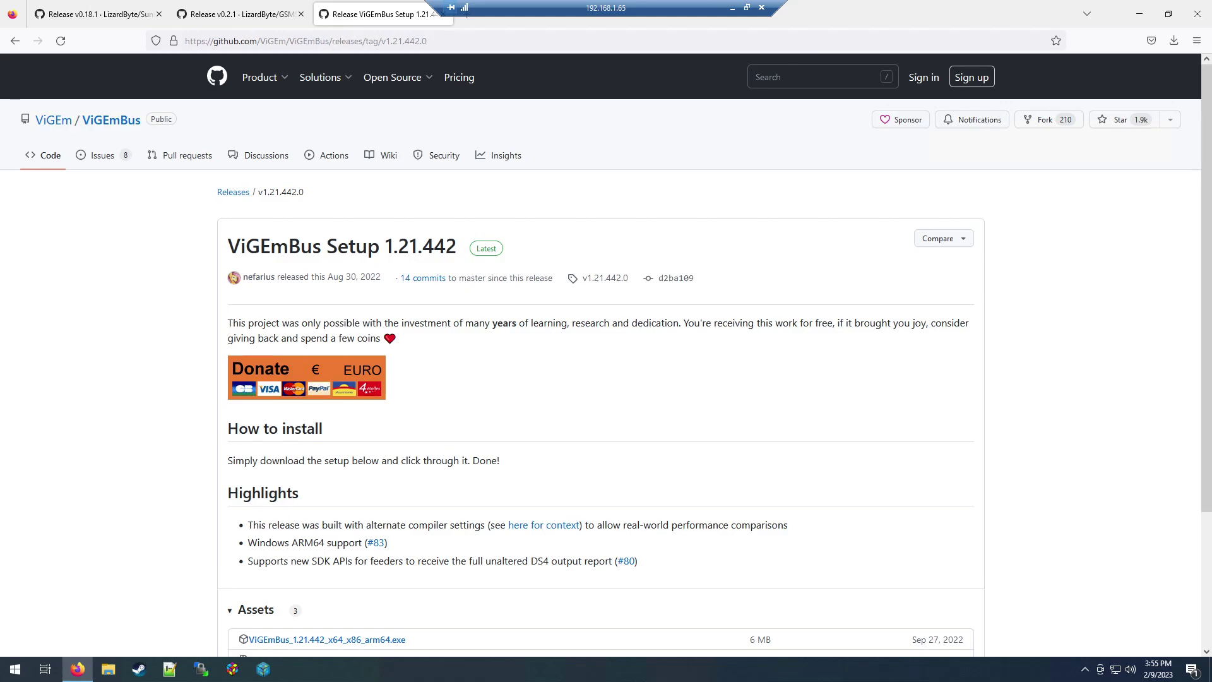
pyautogui.moveTo(228, 323); pyautogui.dragTo(381, 337)
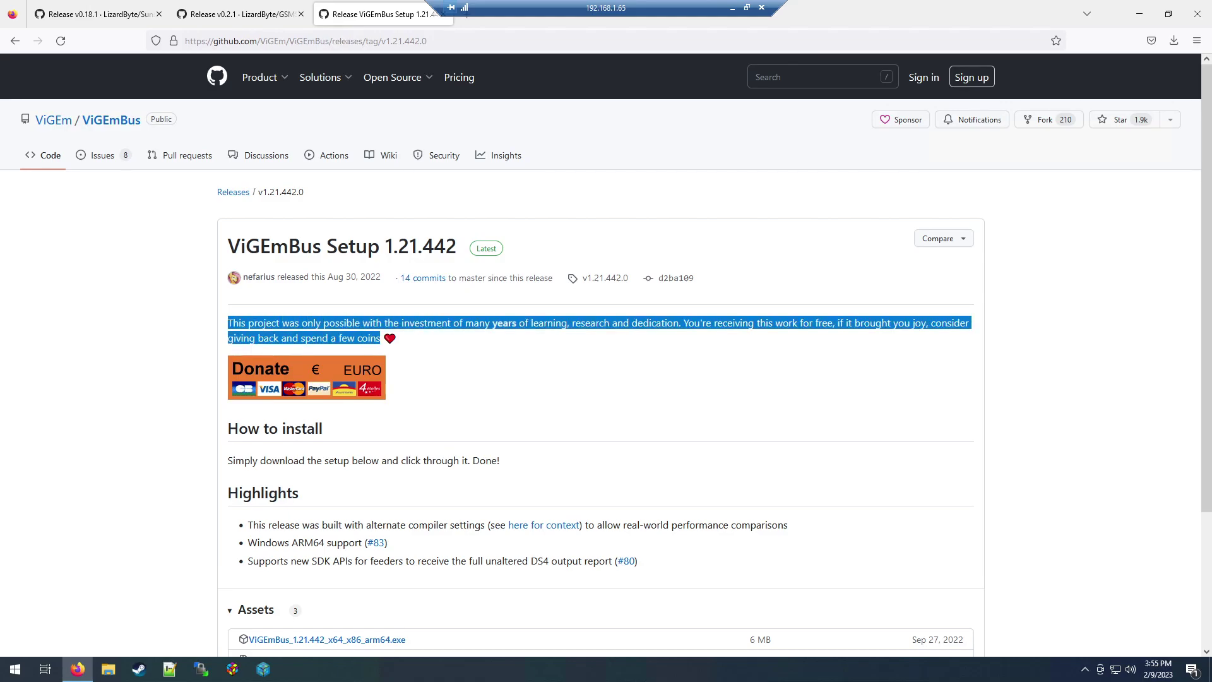
pyautogui.click(380, 338)
pyautogui.scroll(-1, 605, 353)
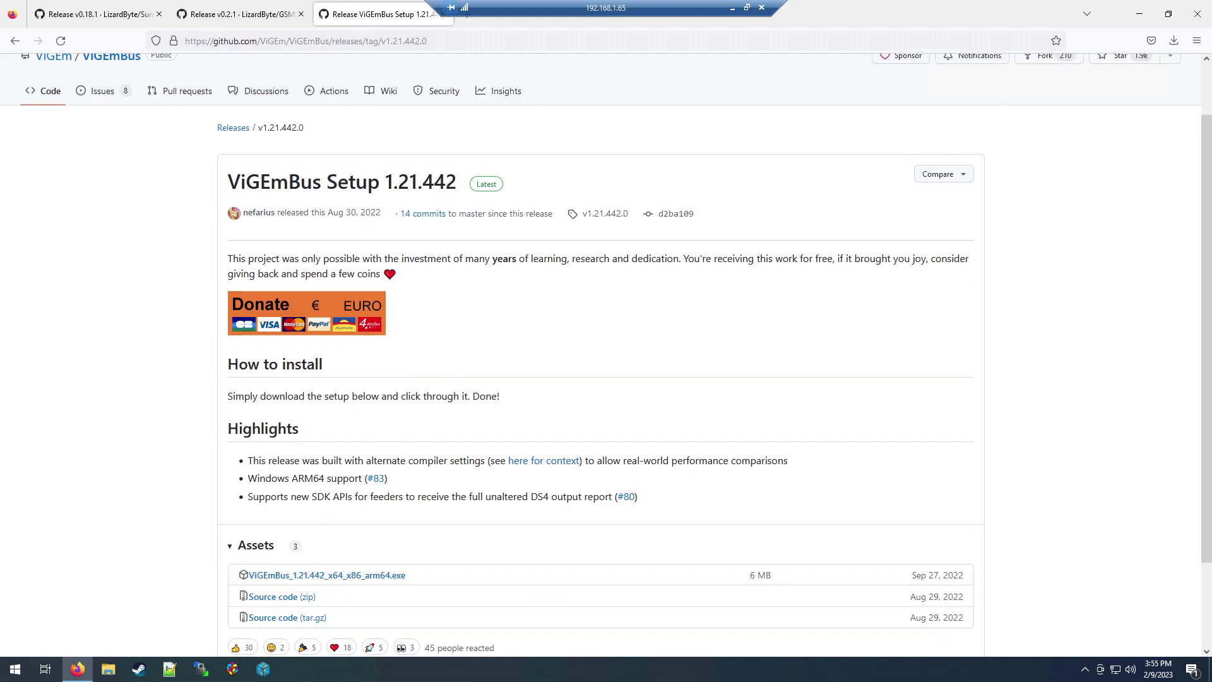
pyautogui.scroll(-1, 606, 354)
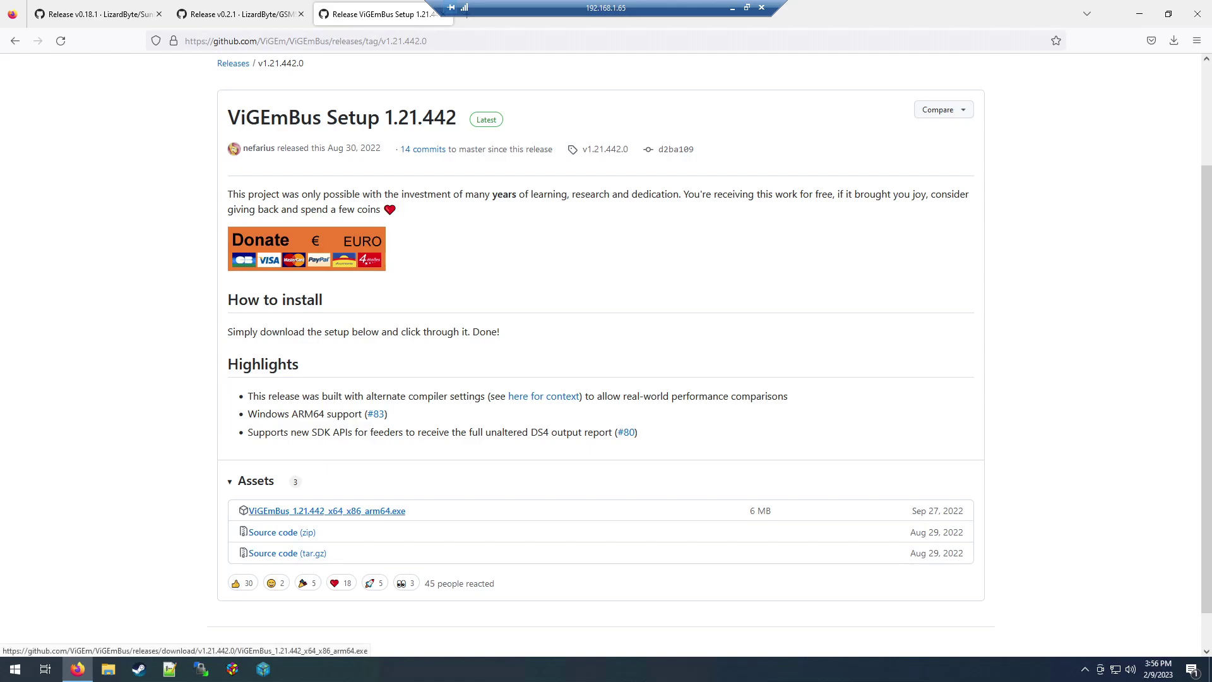
pyautogui.click(327, 510)
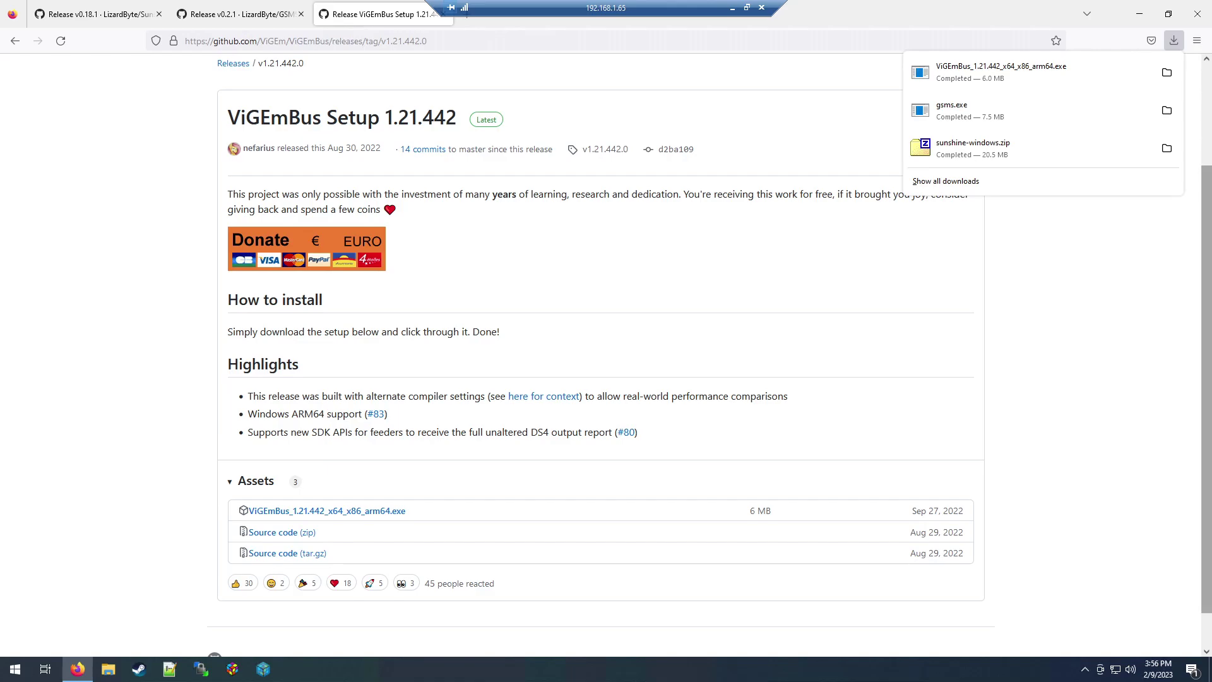
# Step: Search Windows for "nvidia" and launch GeForce Experience
pyautogui.press('super')
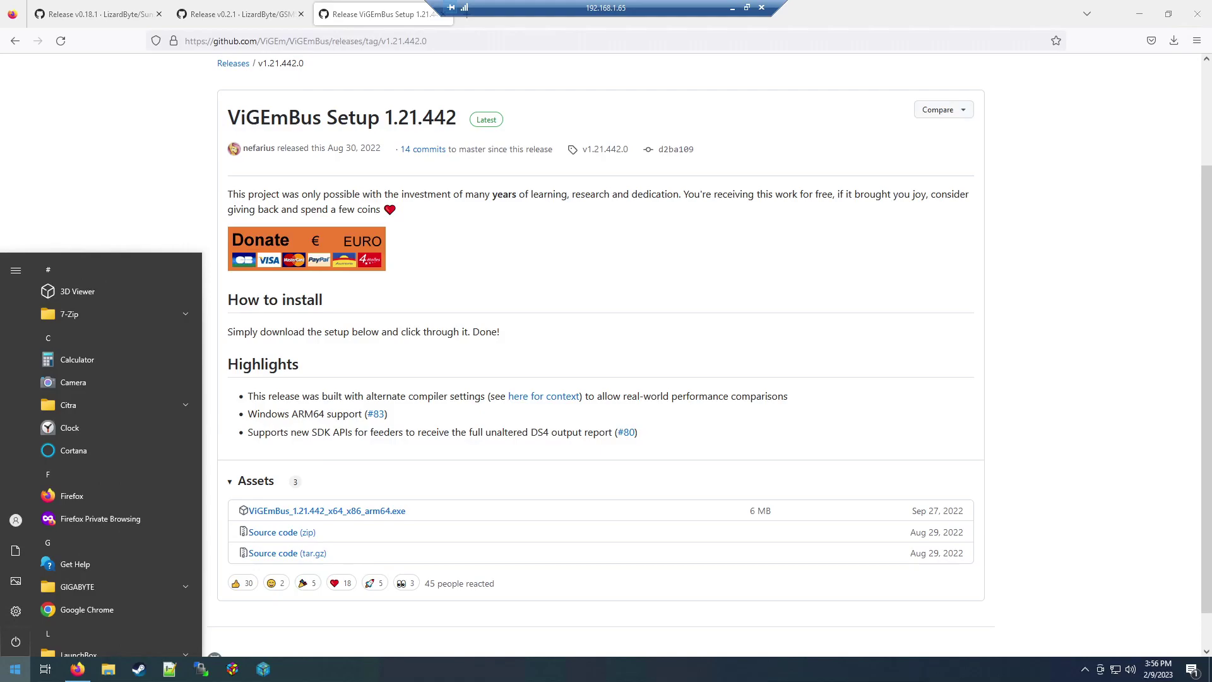
pyautogui.write('nv')
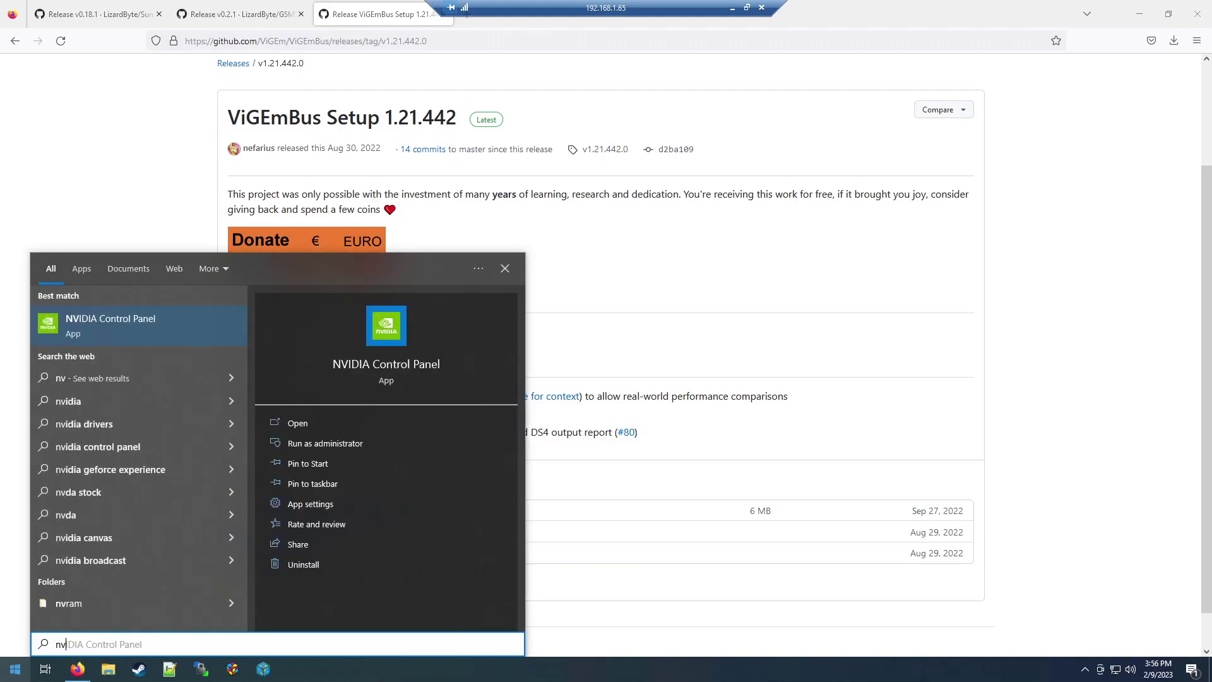
pyautogui.write('idia')
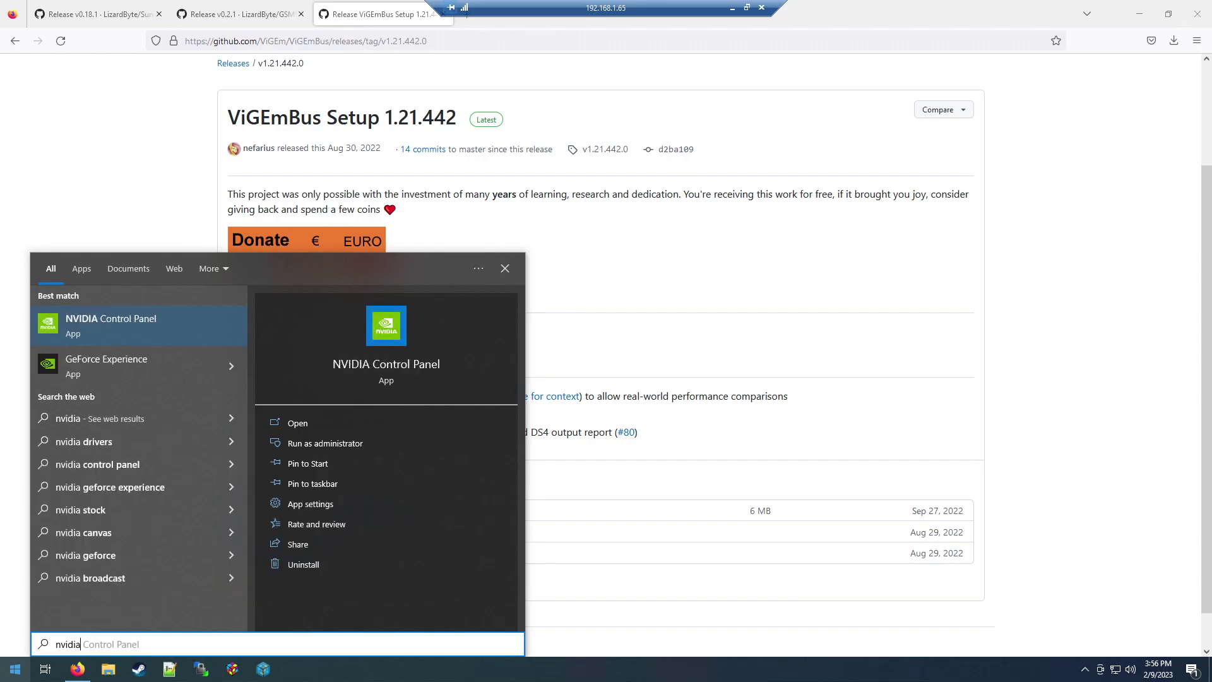
pyautogui.press('Down')
pyautogui.press('Return')
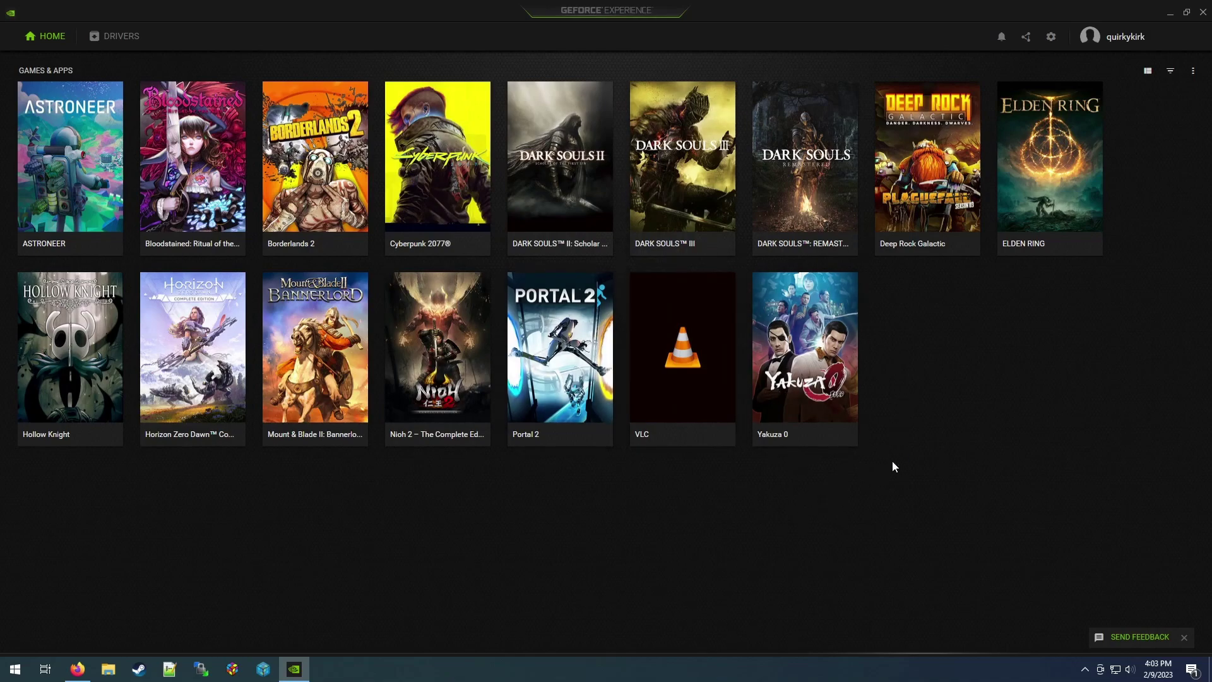
# Step: Turn off GameStream in the SHIELD settings of GeForce Experience
pyautogui.click(1052, 38)
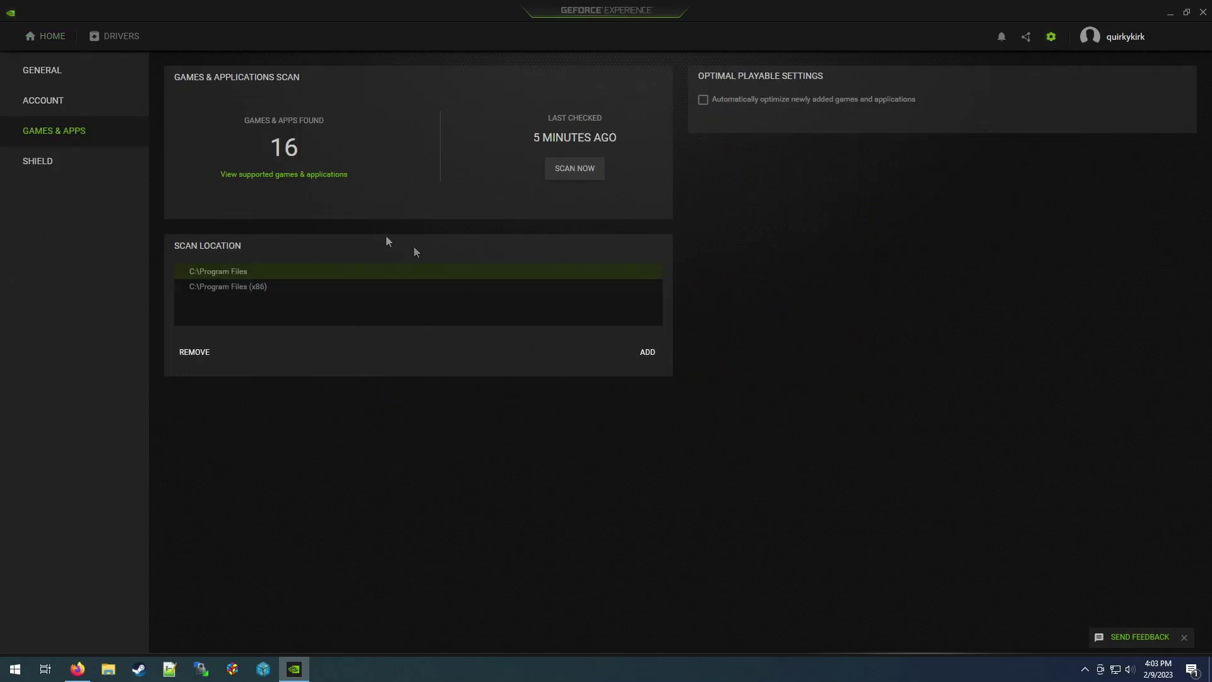
pyautogui.click(38, 162)
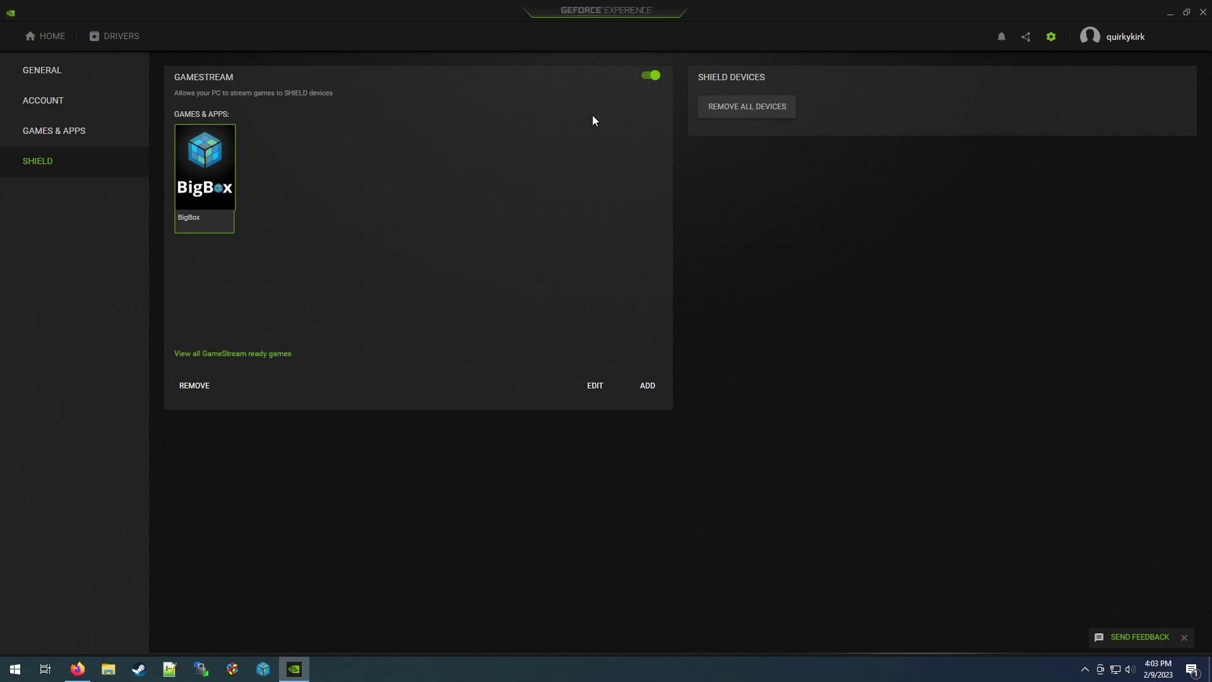
pyautogui.click(649, 76)
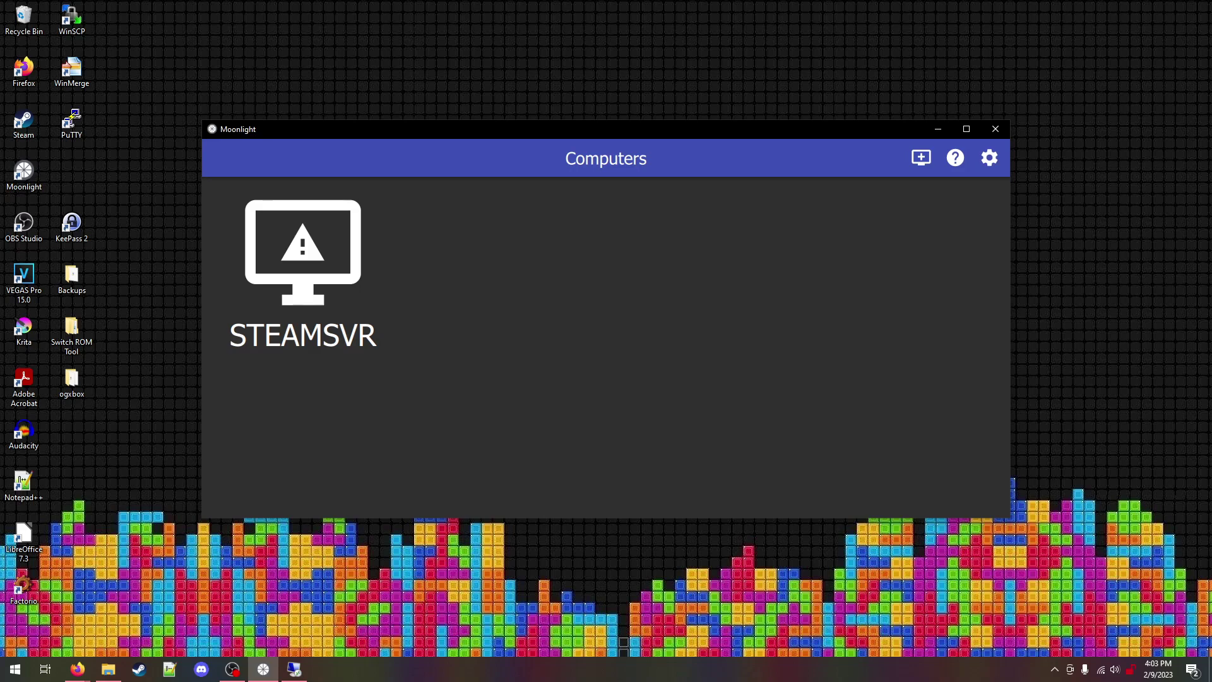
# Step: Close Moonlight and switch to the Sunshine releases page in the remote computer's Firefox
pyautogui.click(994, 129)
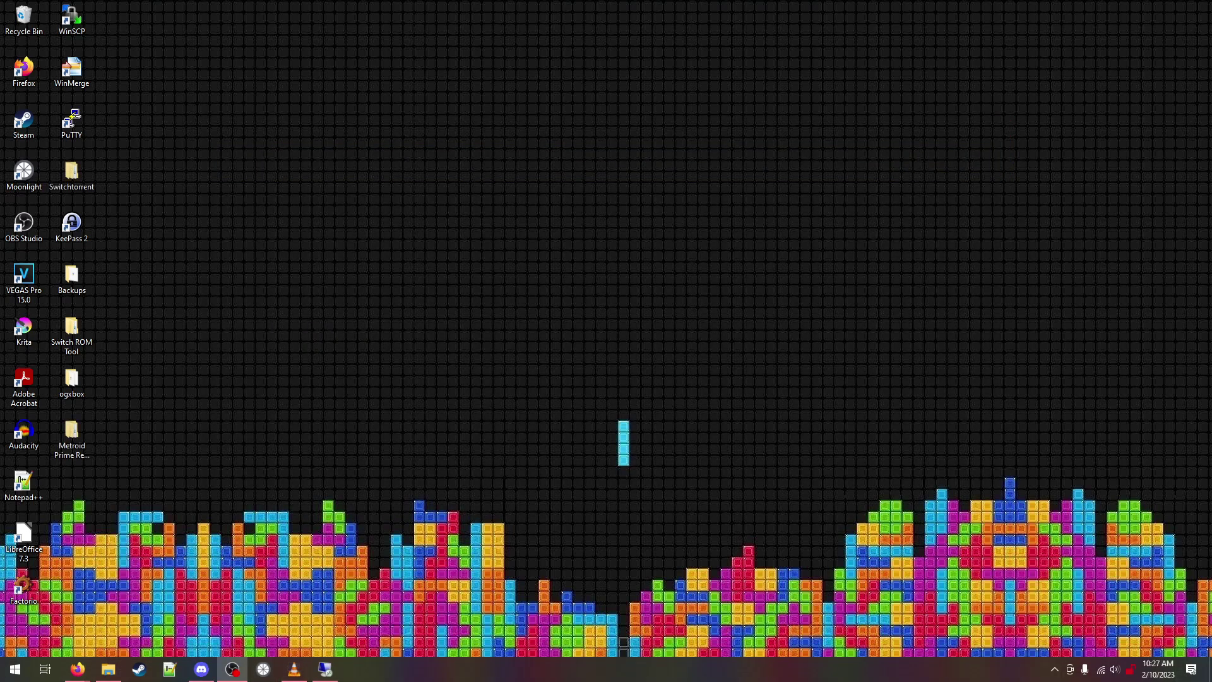
pyautogui.click(325, 669)
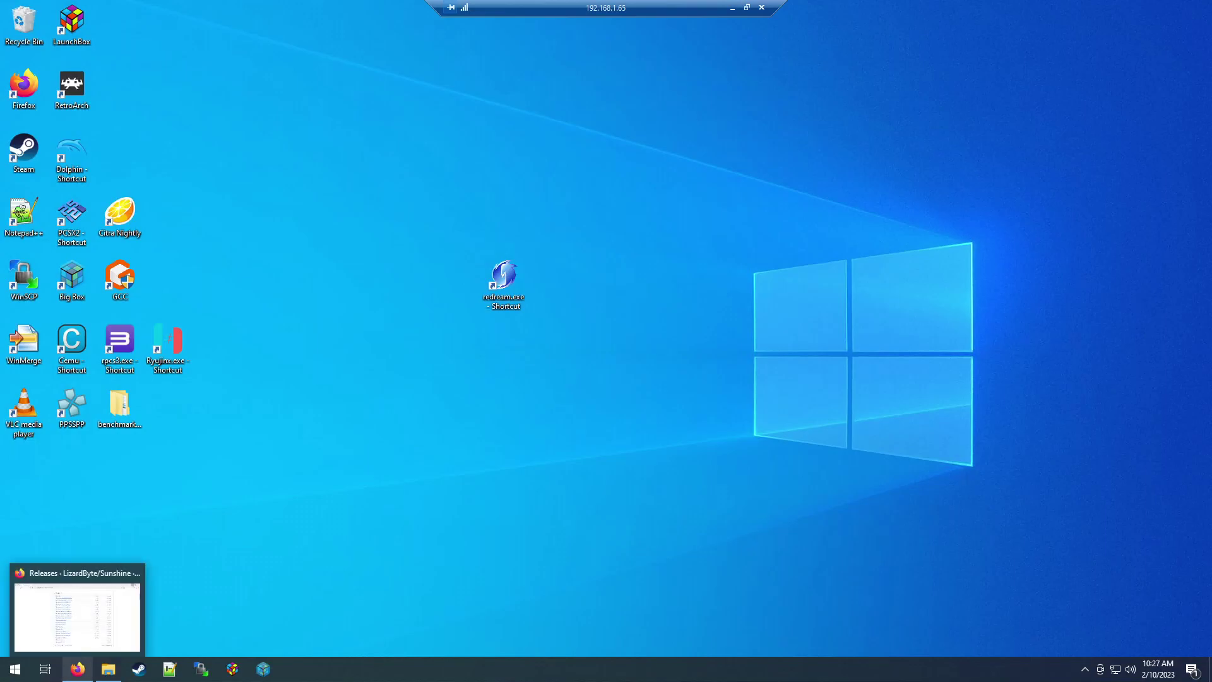
pyautogui.click(77, 669)
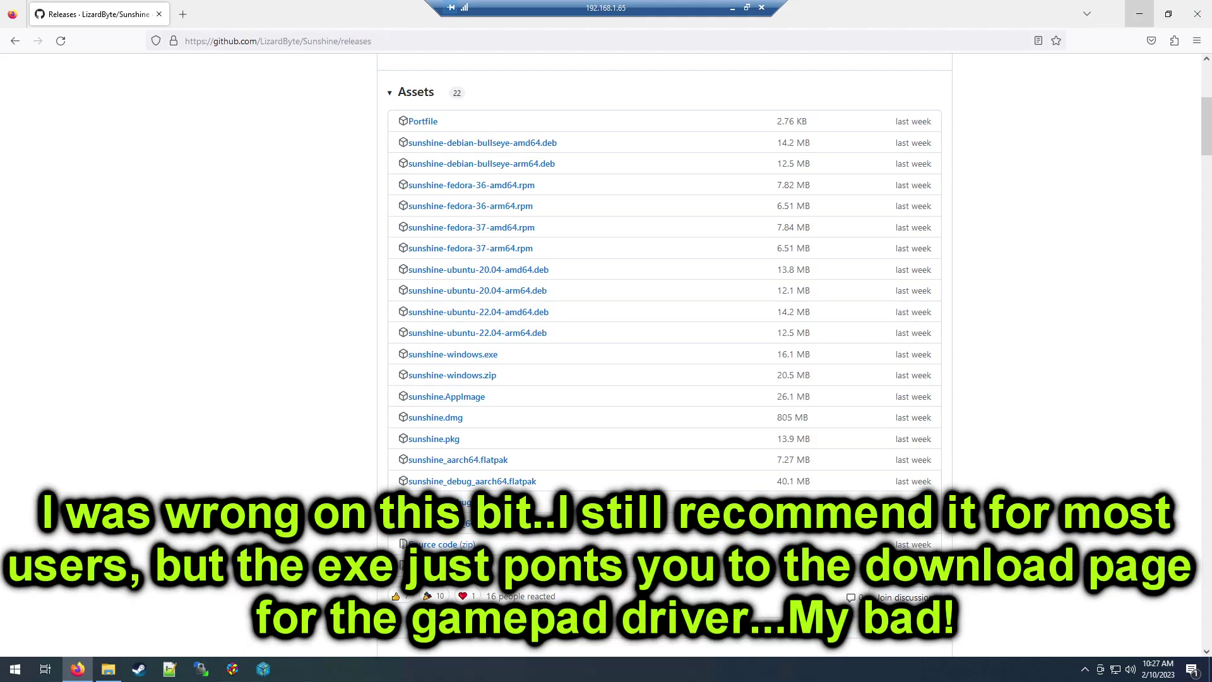
# Step: Open the remote computer's Downloads folder maximized and launch the sunshine-windows.exe installer
pyautogui.click(1139, 13)
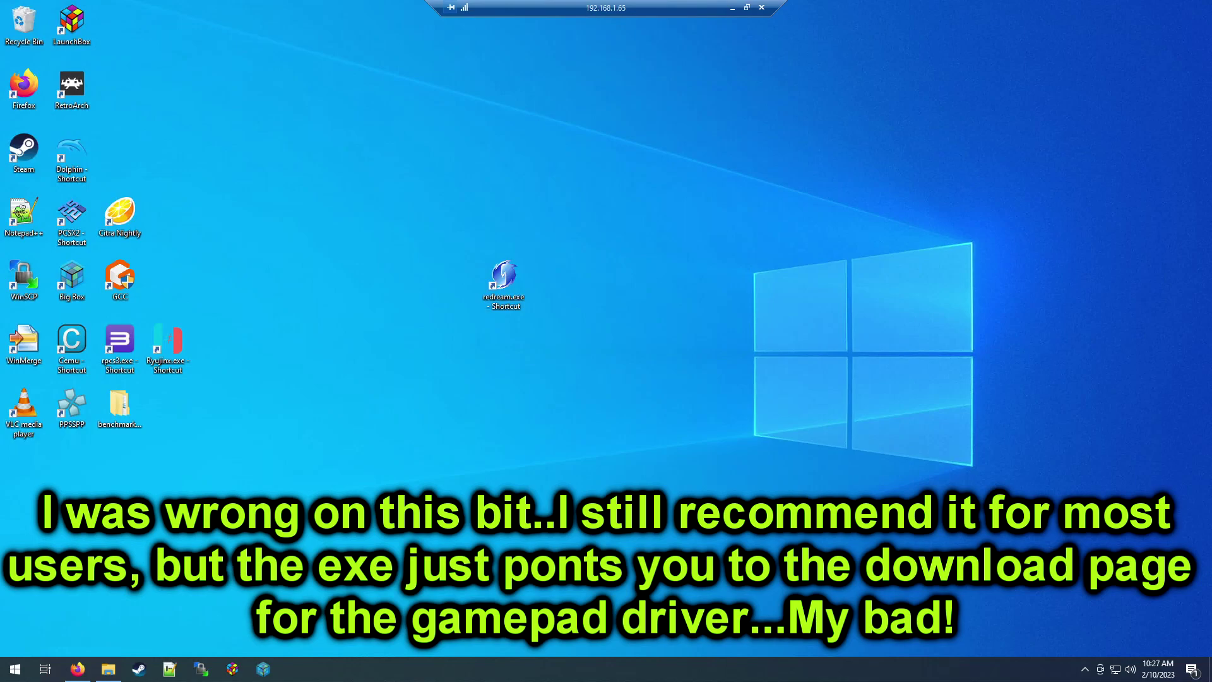
pyautogui.moveTo(109, 669)
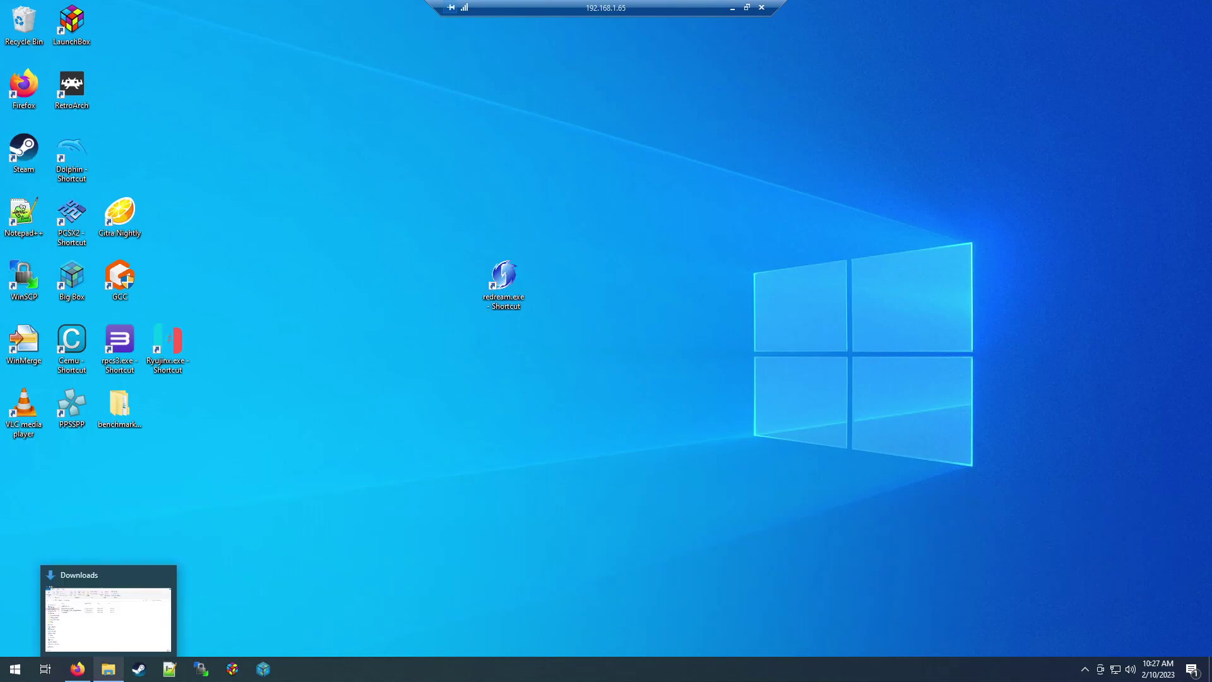
pyautogui.click(109, 669)
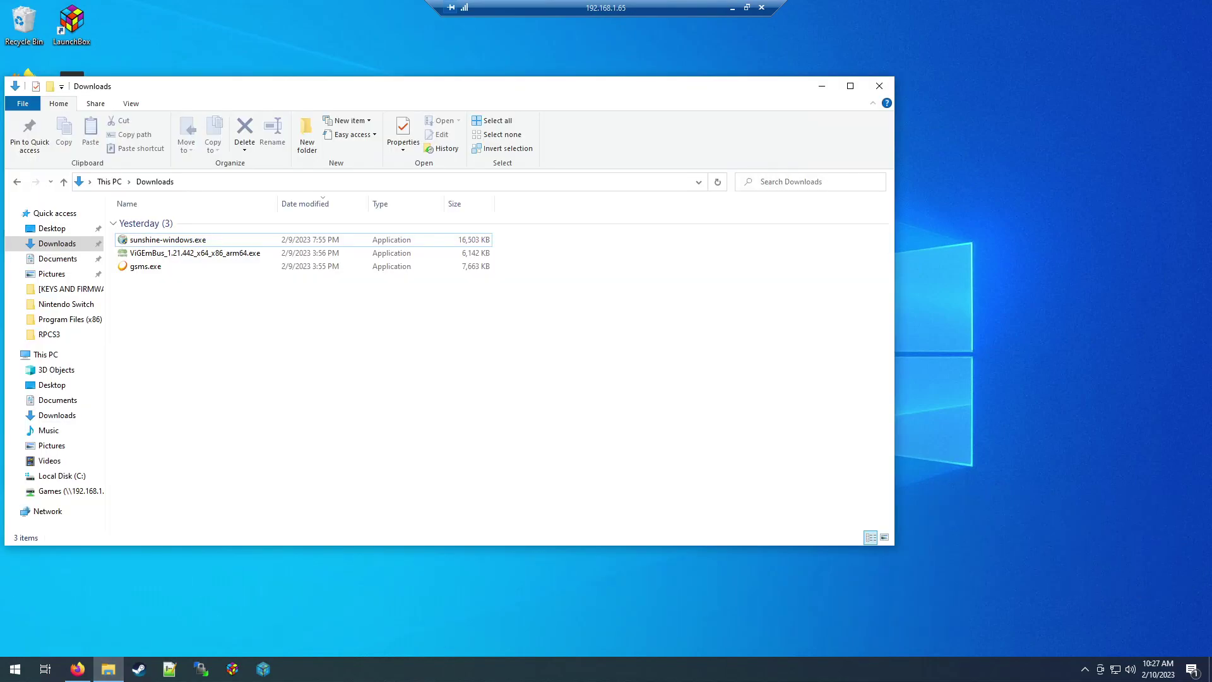
pyautogui.moveTo(442, 86); pyautogui.dragTo(636, 0)
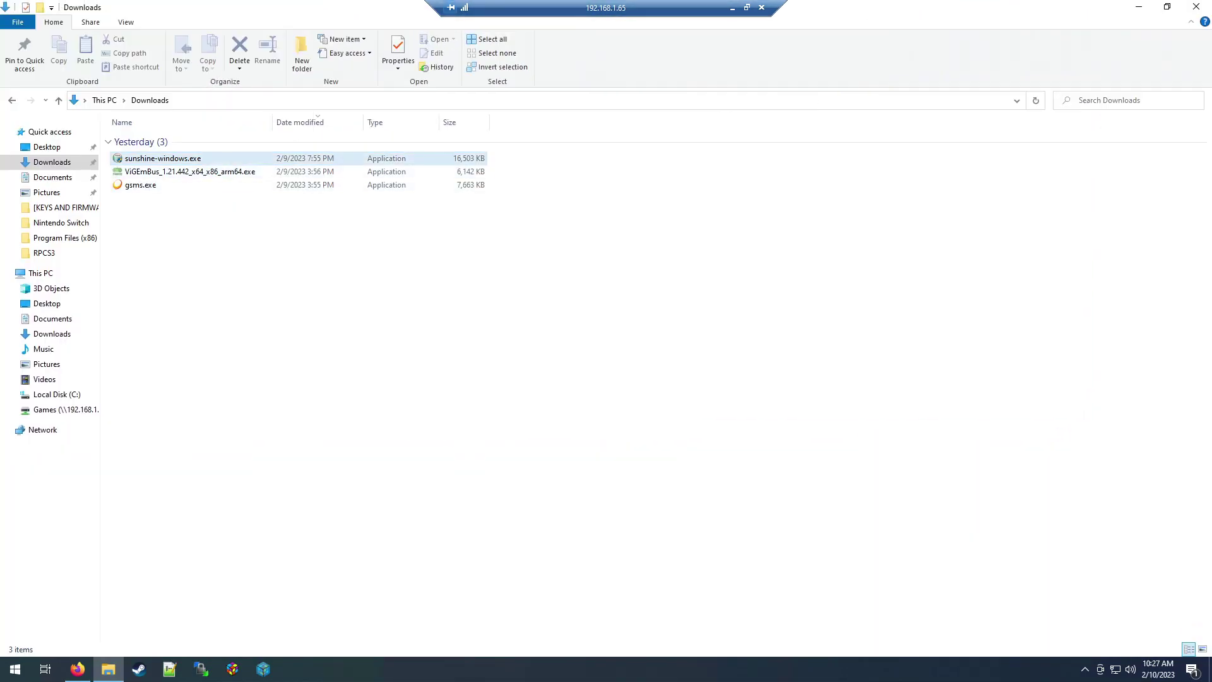
pyautogui.click(162, 158)
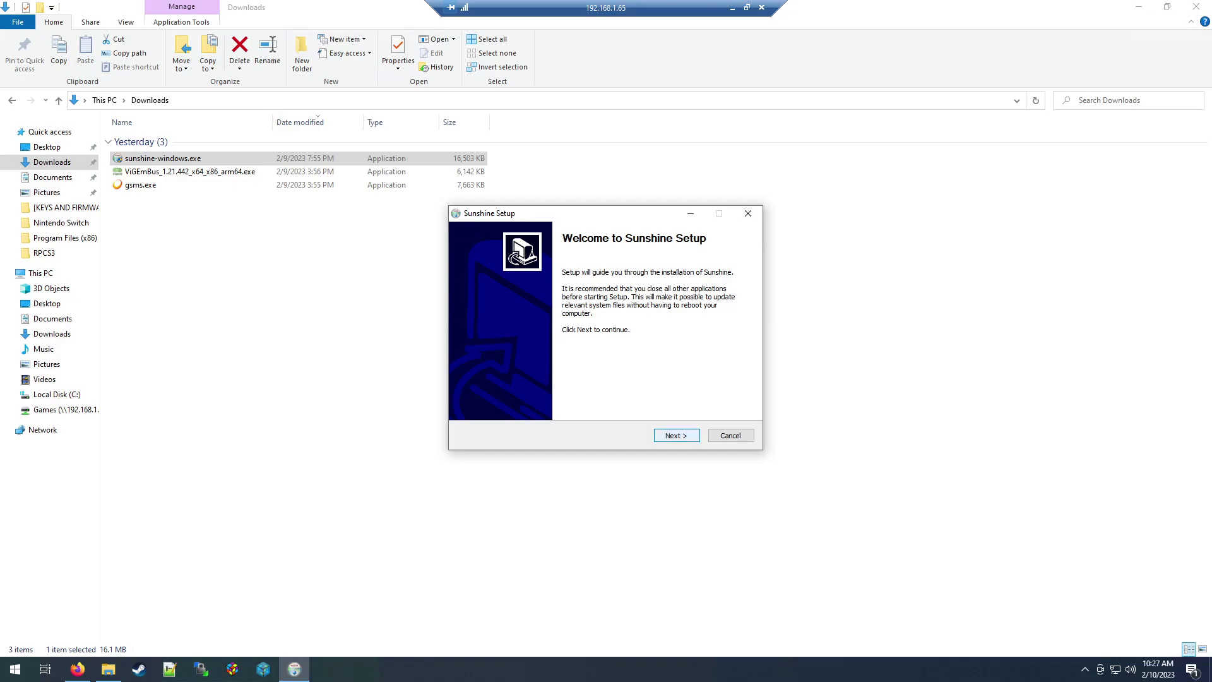
# Step: Install Sunshine to C:\Program Files\Sunshine with the core, scripts and tools components, answering Yes to installing ViGEmBus
pyautogui.press('Return')
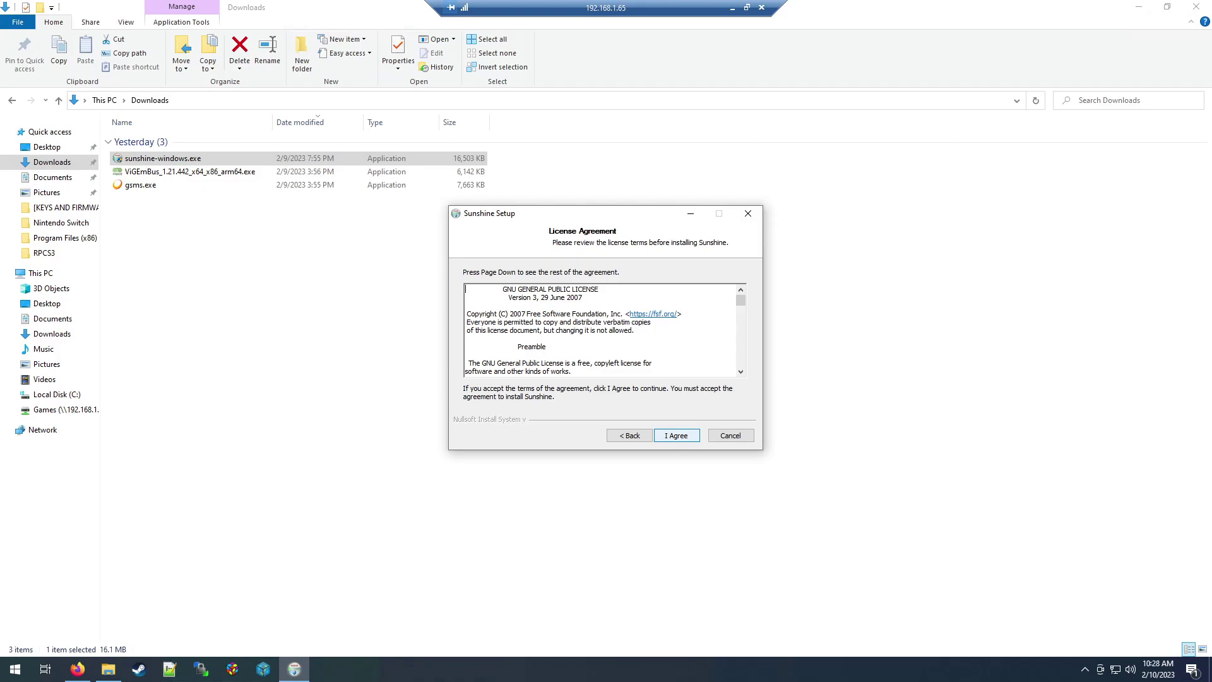
pyautogui.press('Return')
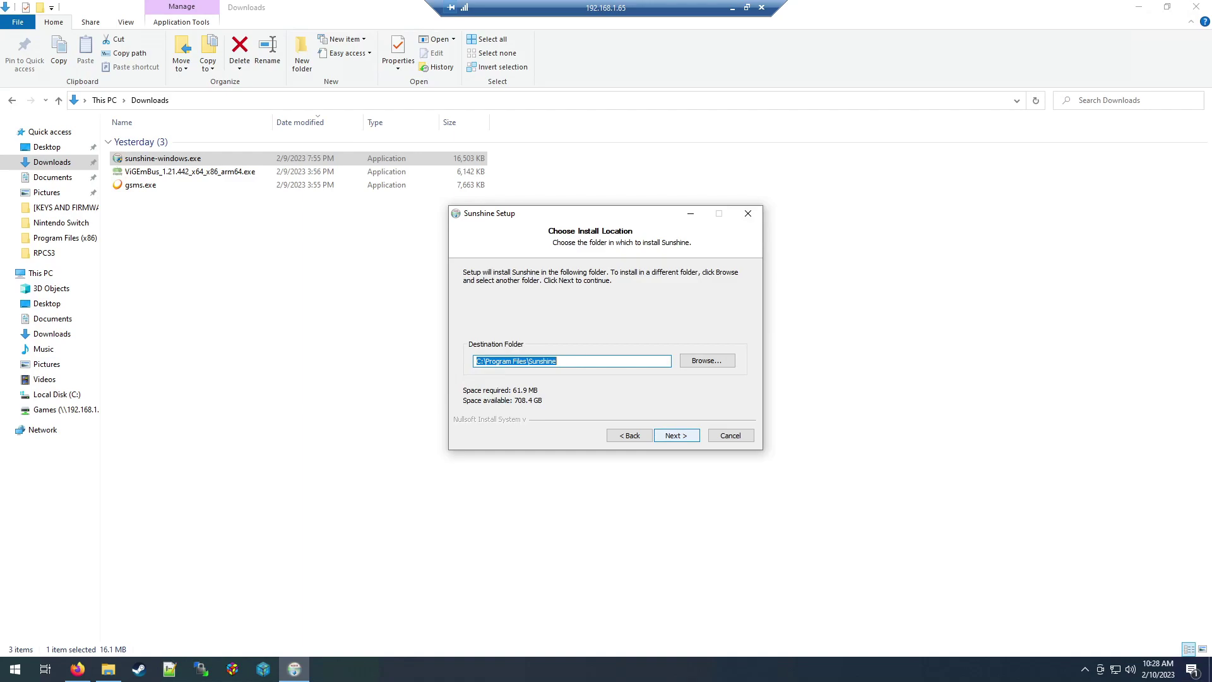
pyautogui.press('Return')
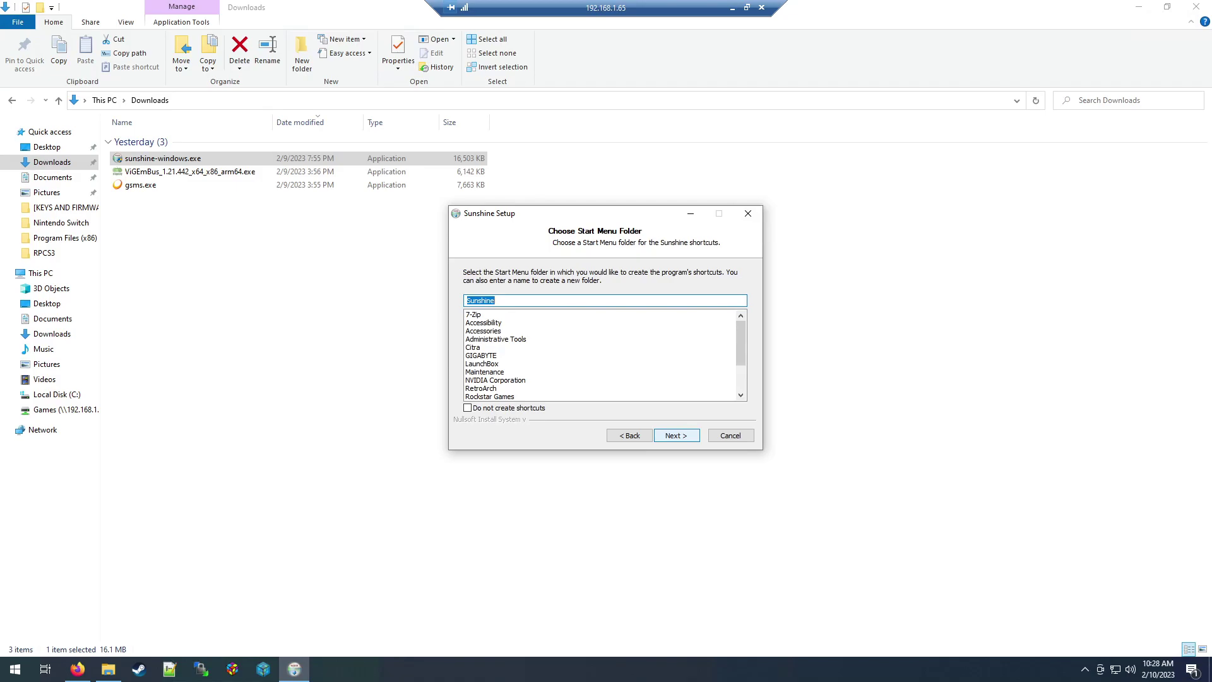
pyautogui.press('Return')
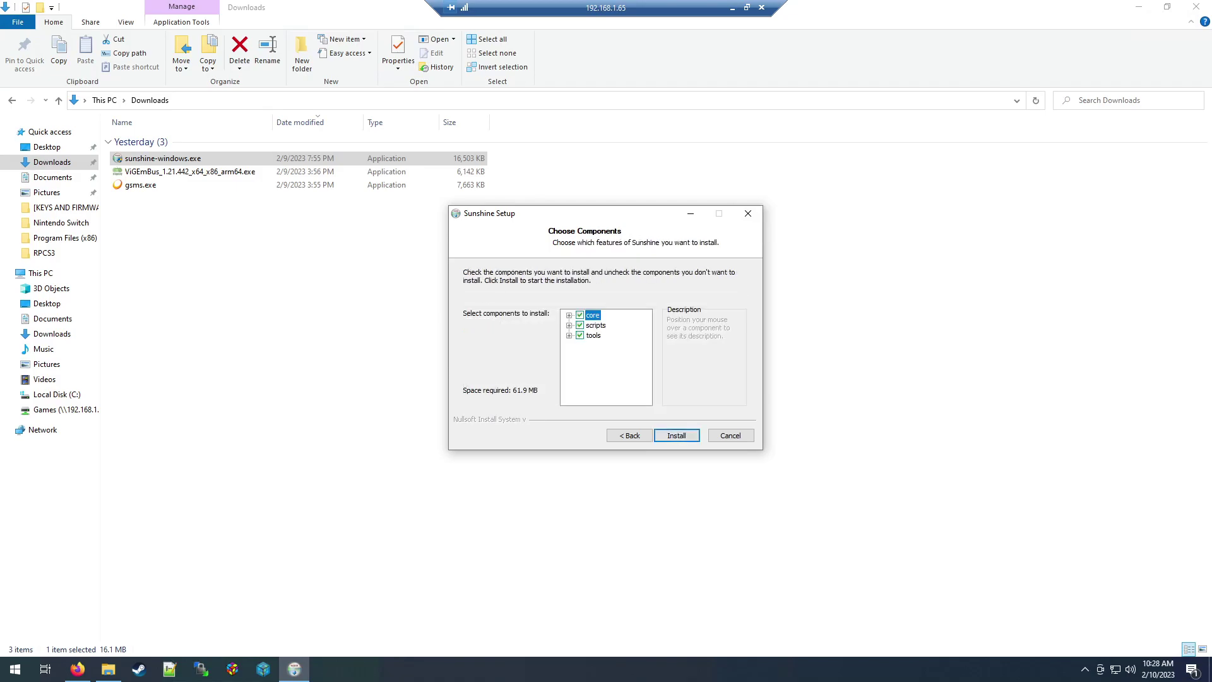
pyautogui.press('Return')
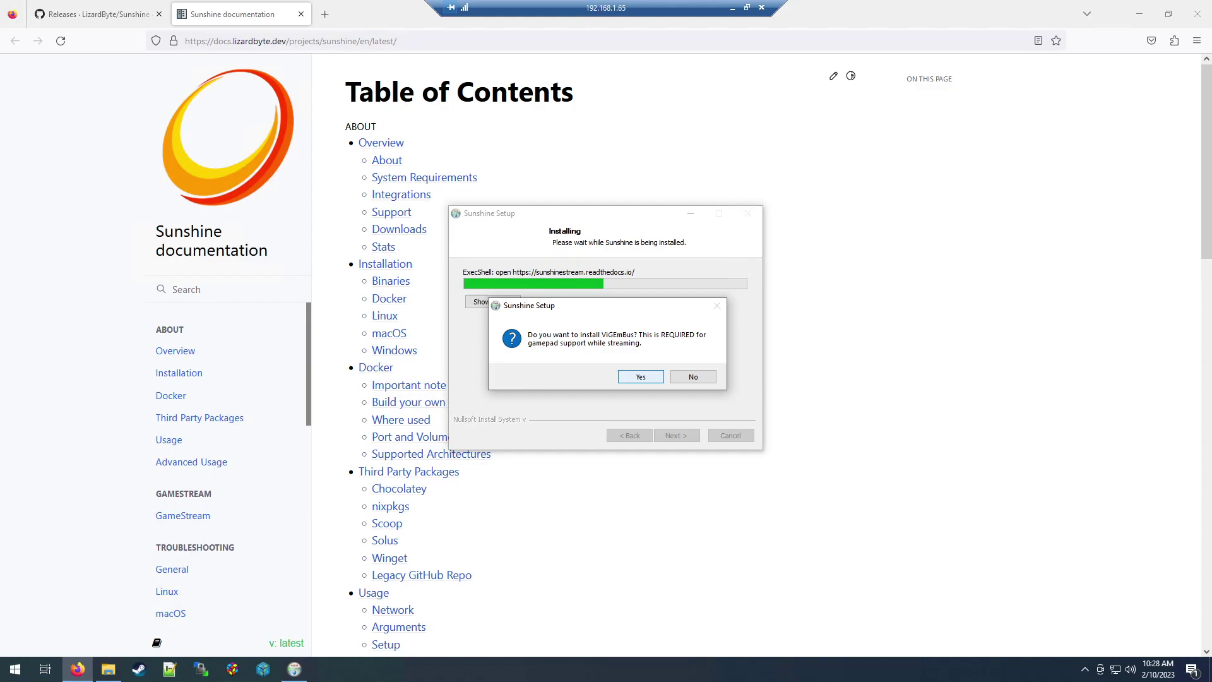
pyautogui.press('Return')
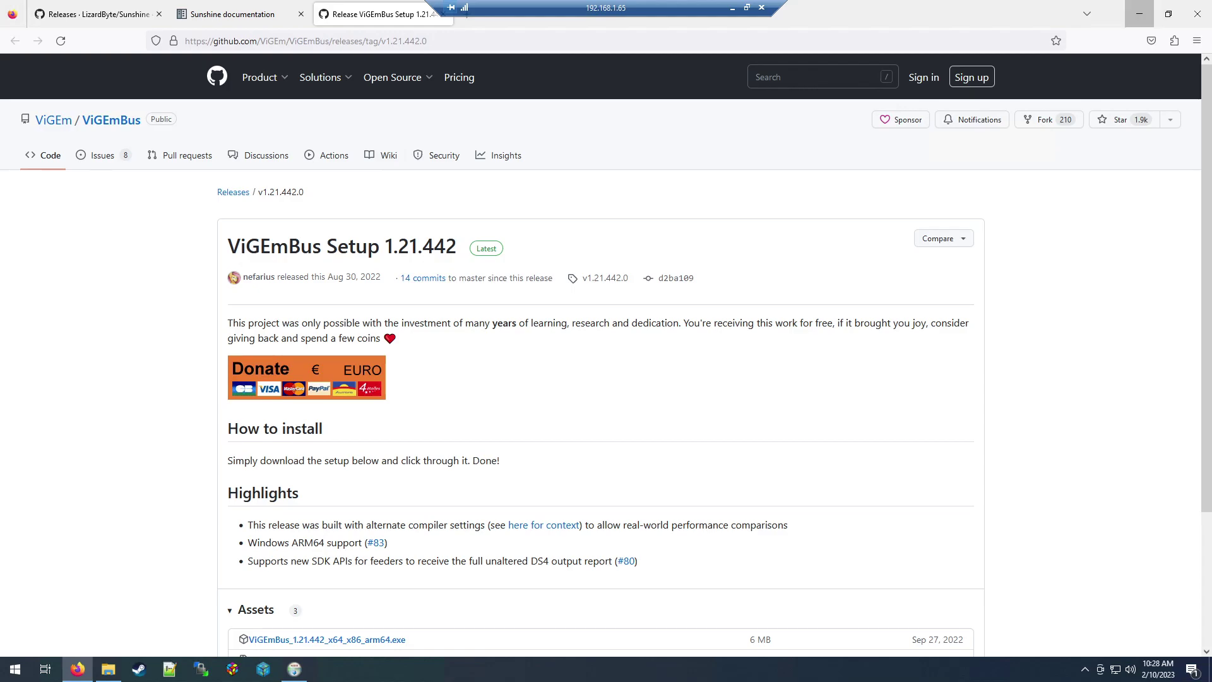
pyautogui.click(1139, 14)
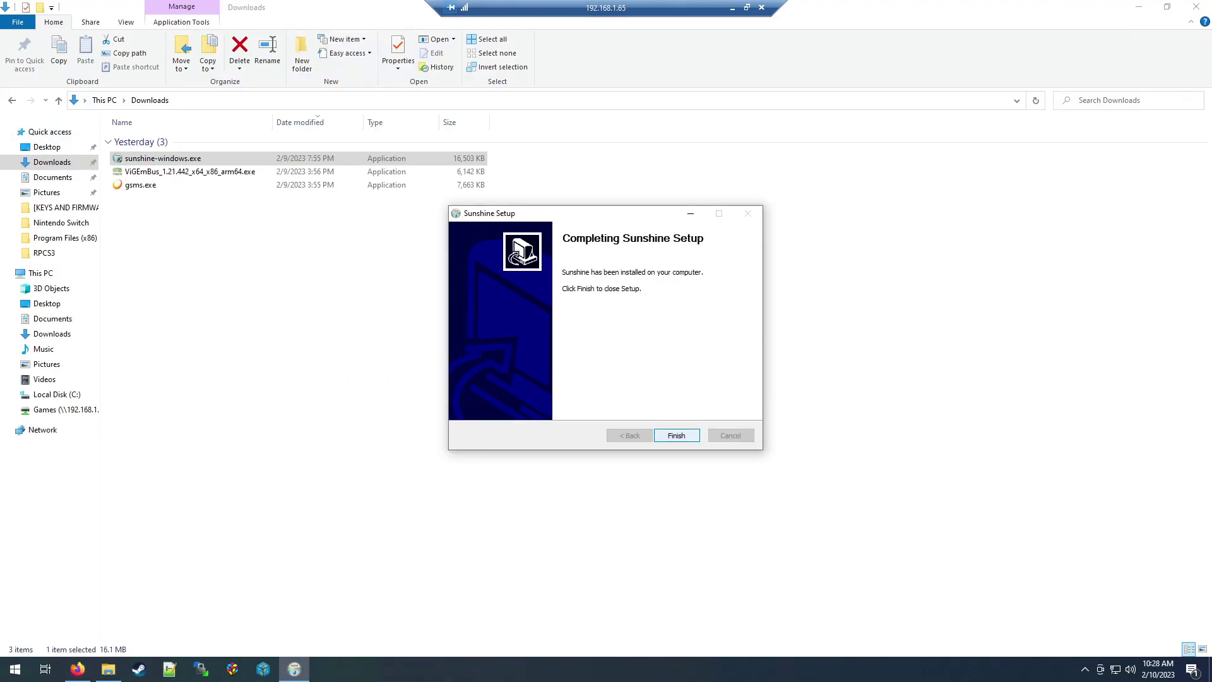
pyautogui.click(676, 435)
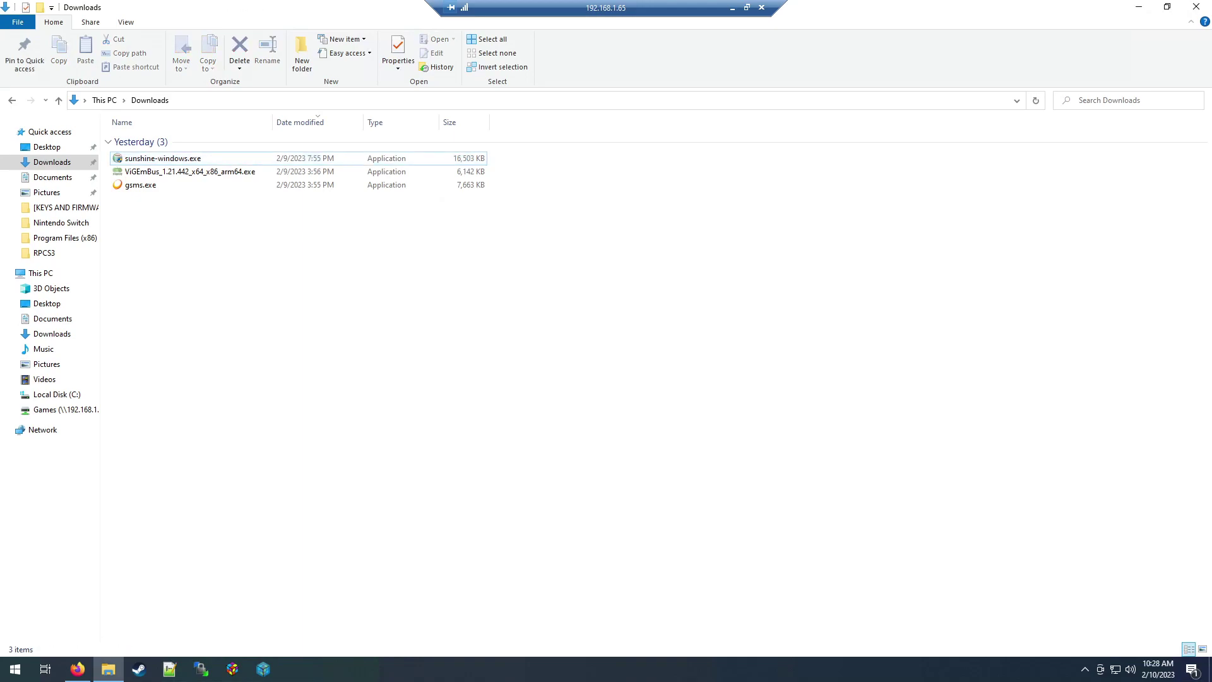
# Step: Run ViGEmBus_1.21.442_x64_x86_arm64.exe, agree to the license terms and install the ViGEm Bus Driver in the default folder
pyautogui.doubleClick(189, 171)
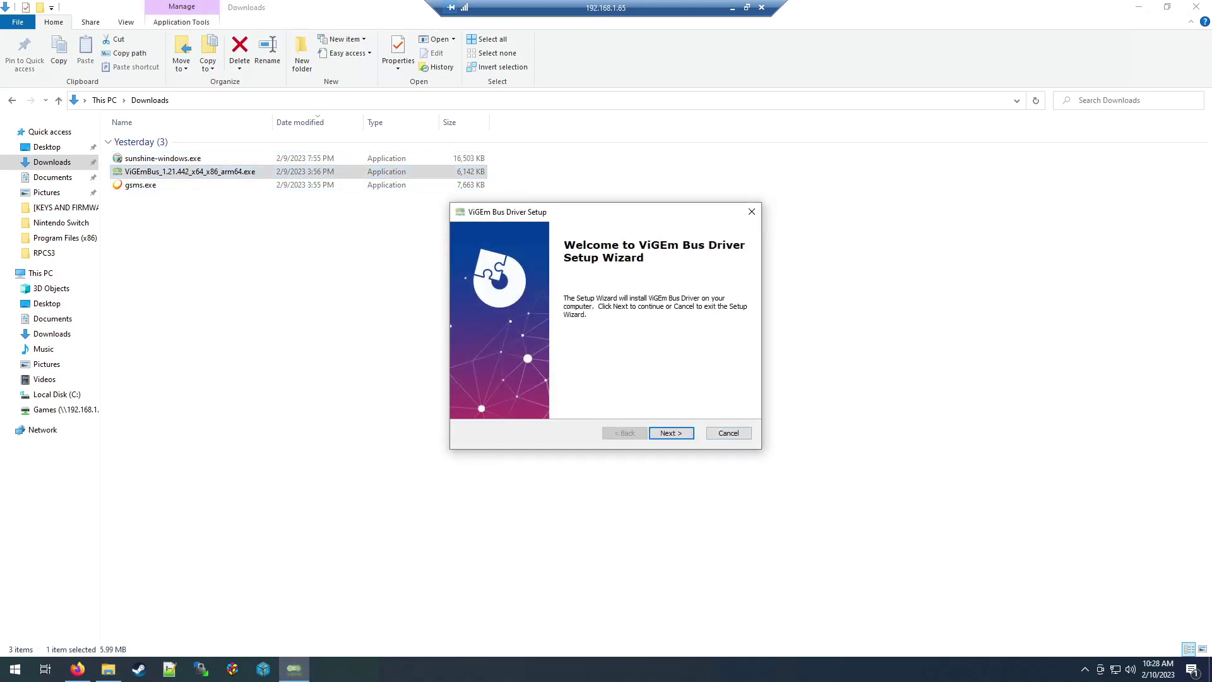
pyautogui.click(671, 432)
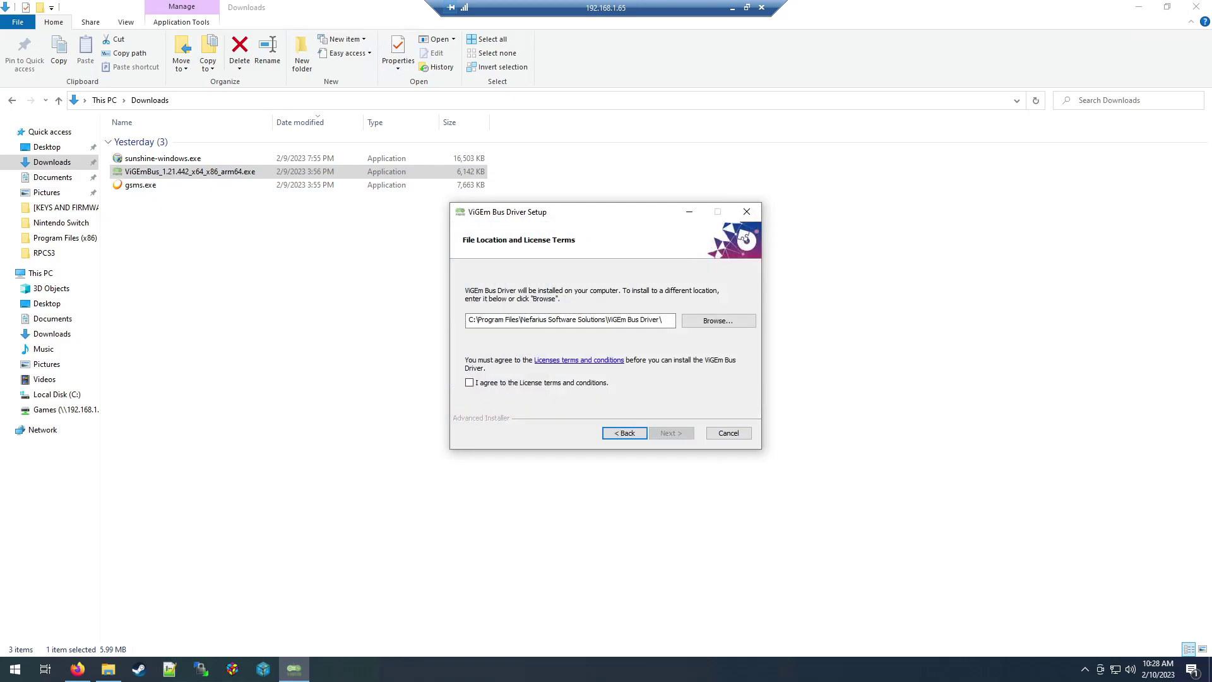
pyautogui.click(469, 382)
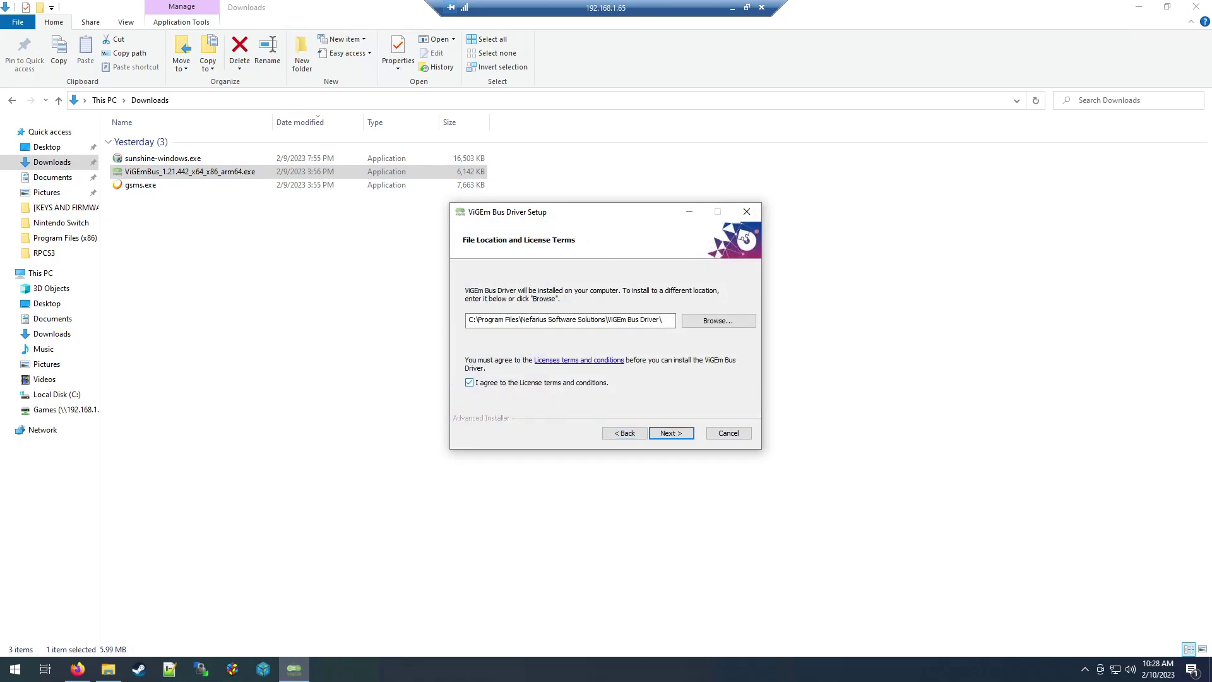
pyautogui.click(671, 433)
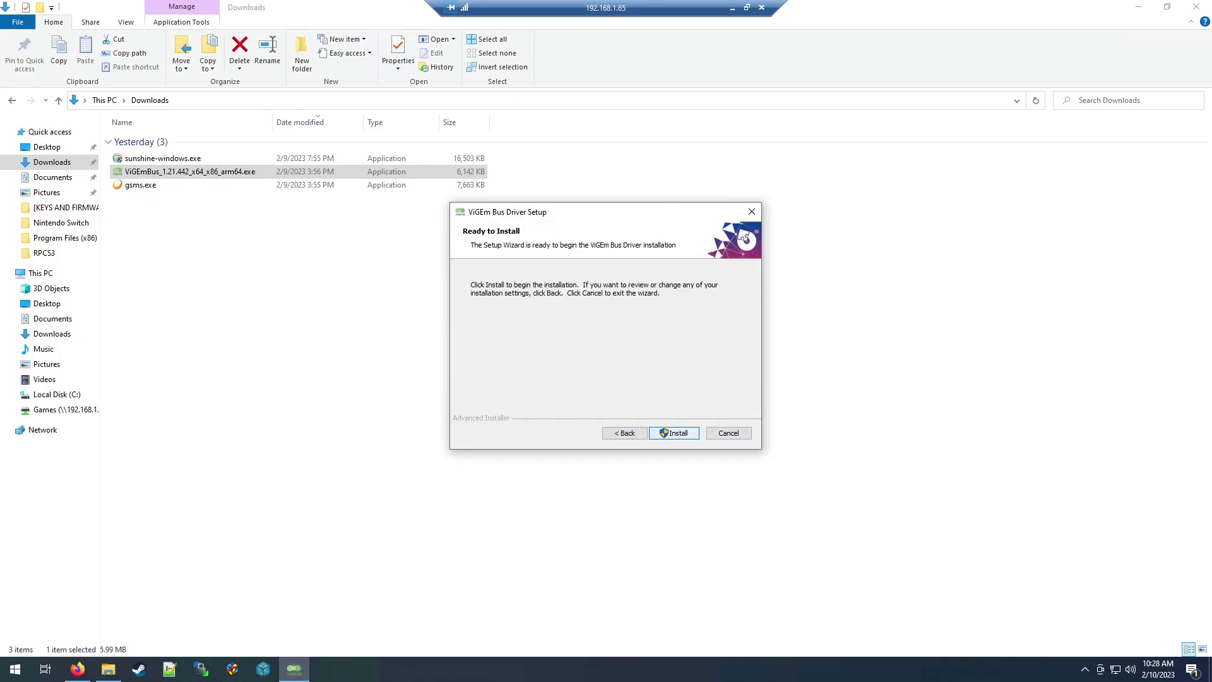
pyautogui.click(673, 432)
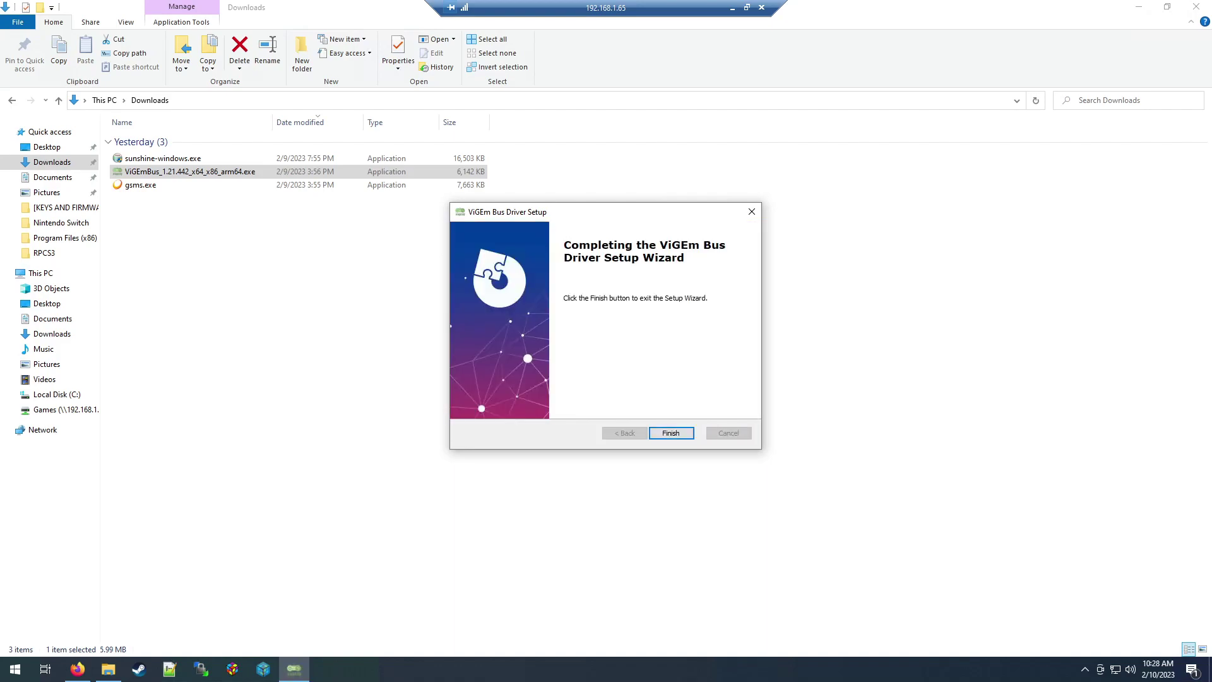
pyautogui.click(671, 432)
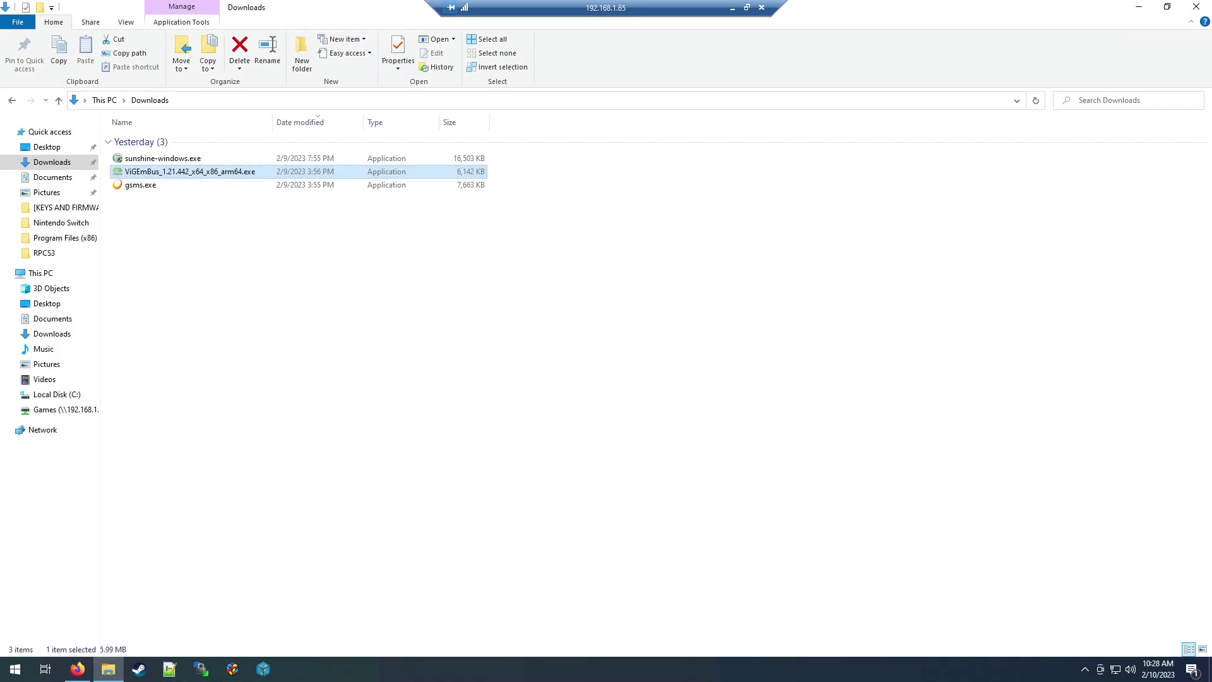
pyautogui.click(671, 432)
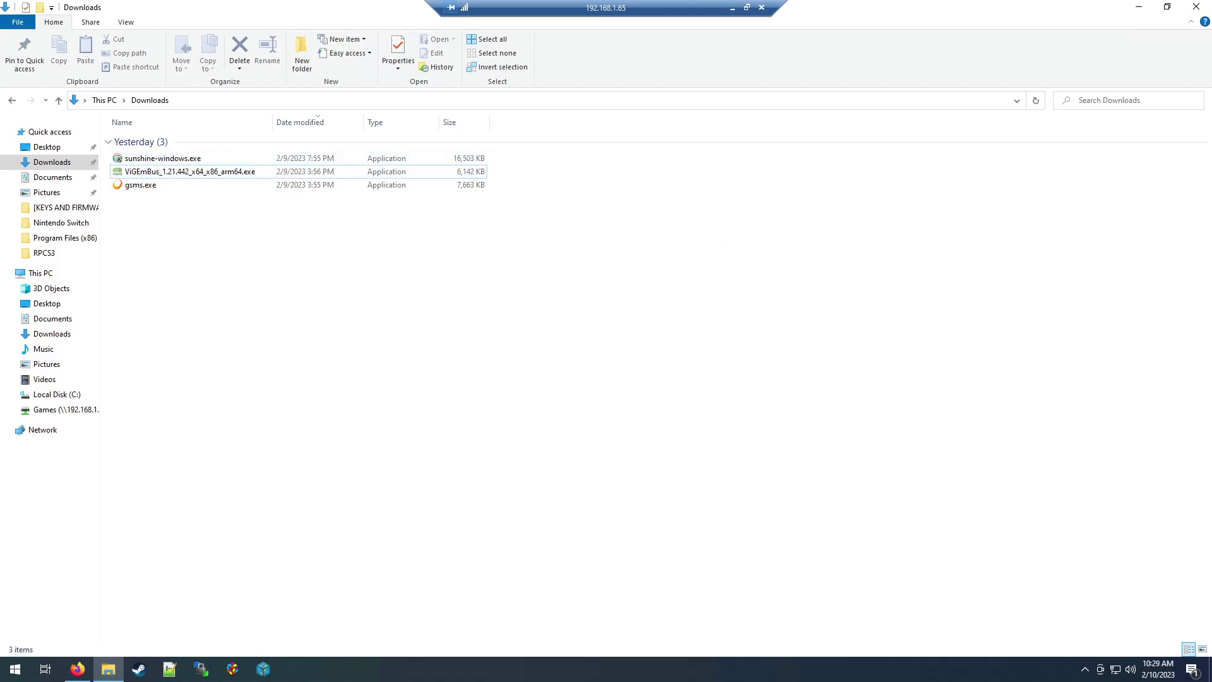
pyautogui.click(1138, 6)
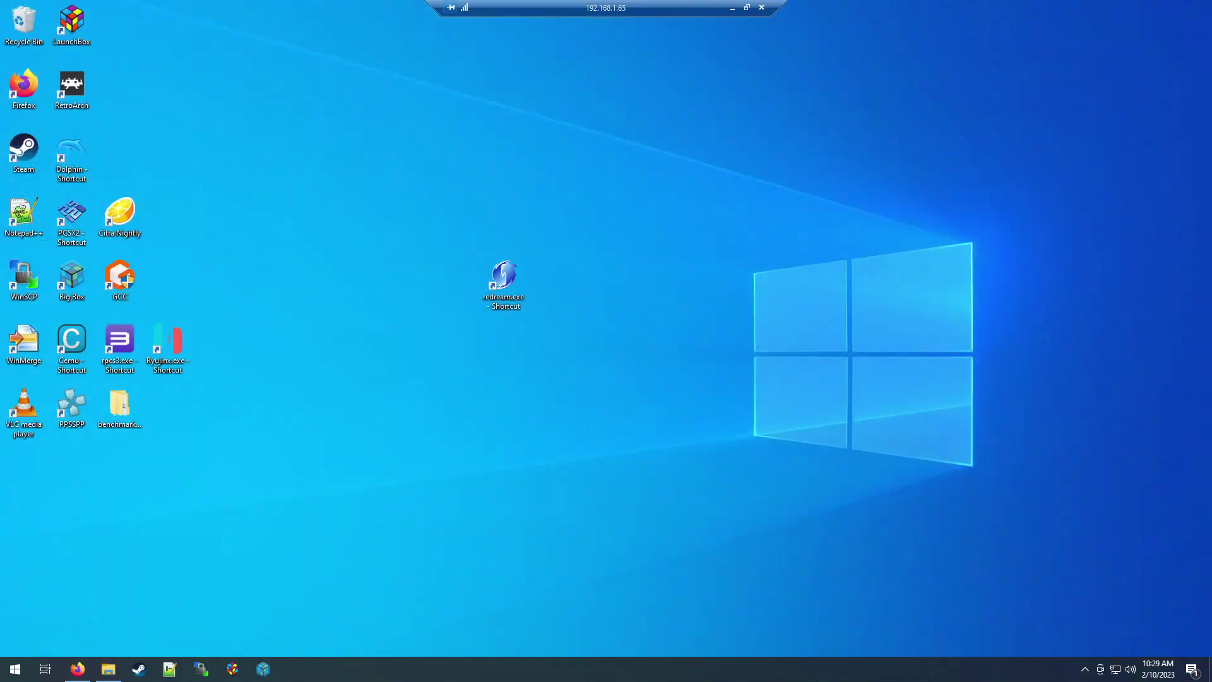
pyautogui.click(77, 668)
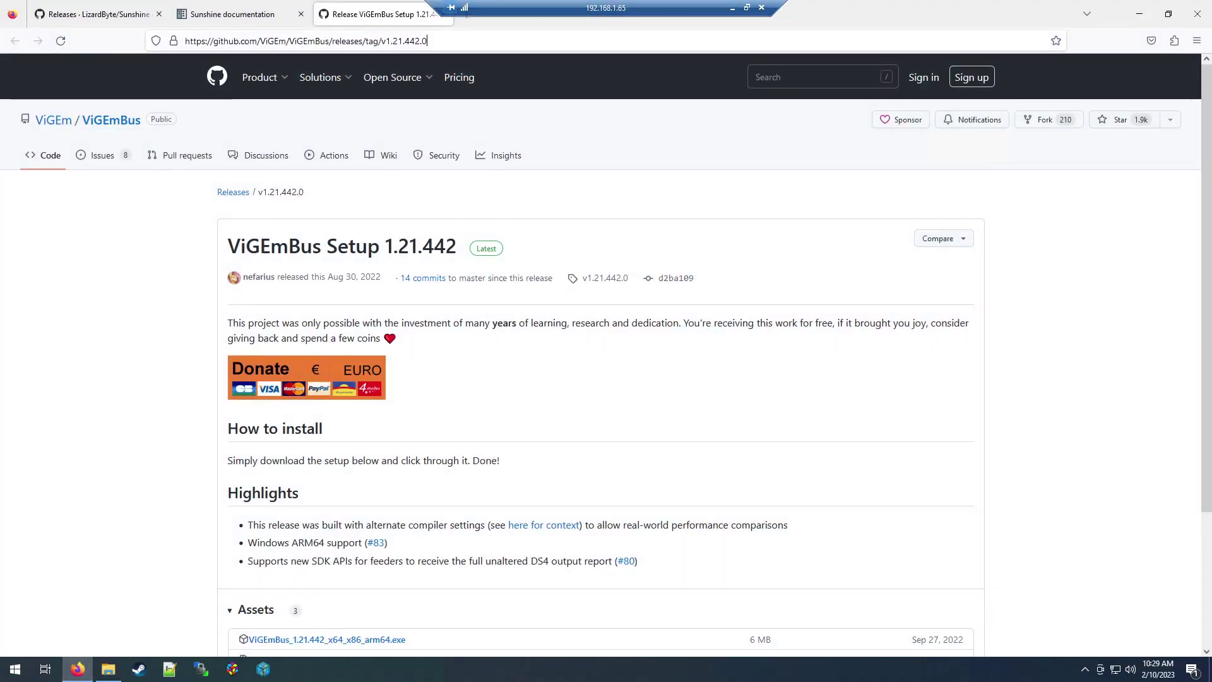
pyautogui.hotkey('ctrl', 'l')
pyautogui.write('http')
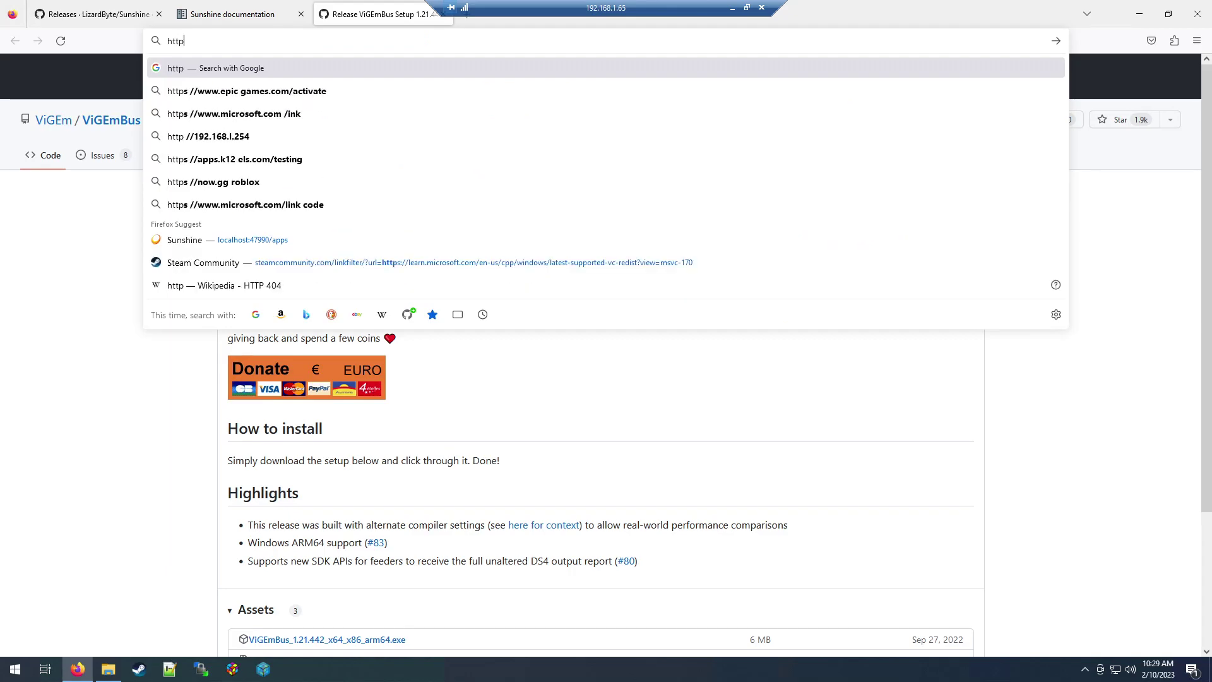
pyautogui.write('s://')
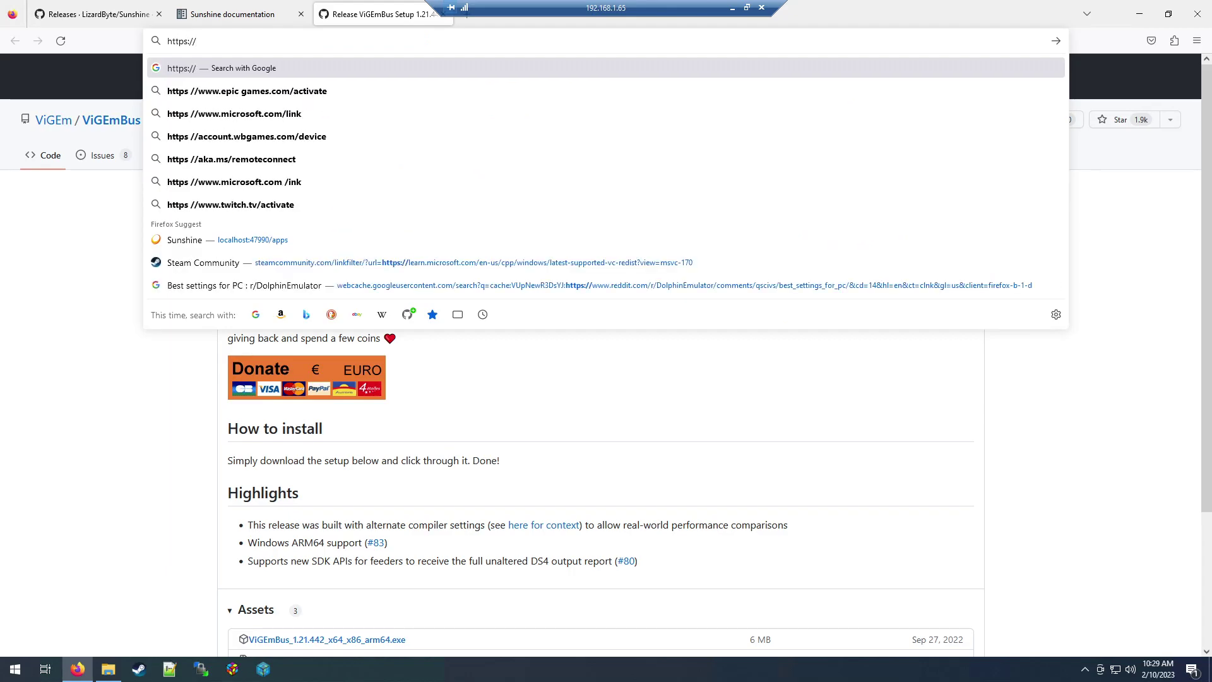
pyautogui.write('localhost:47990/')
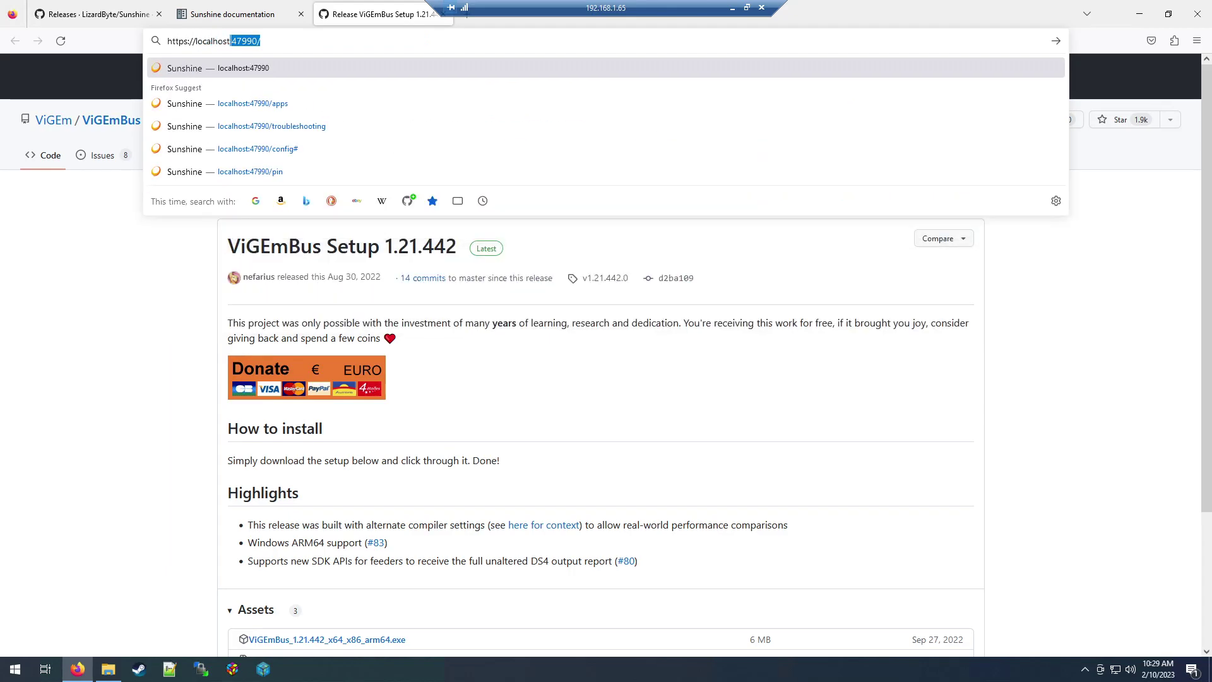
pyautogui.press('Right')
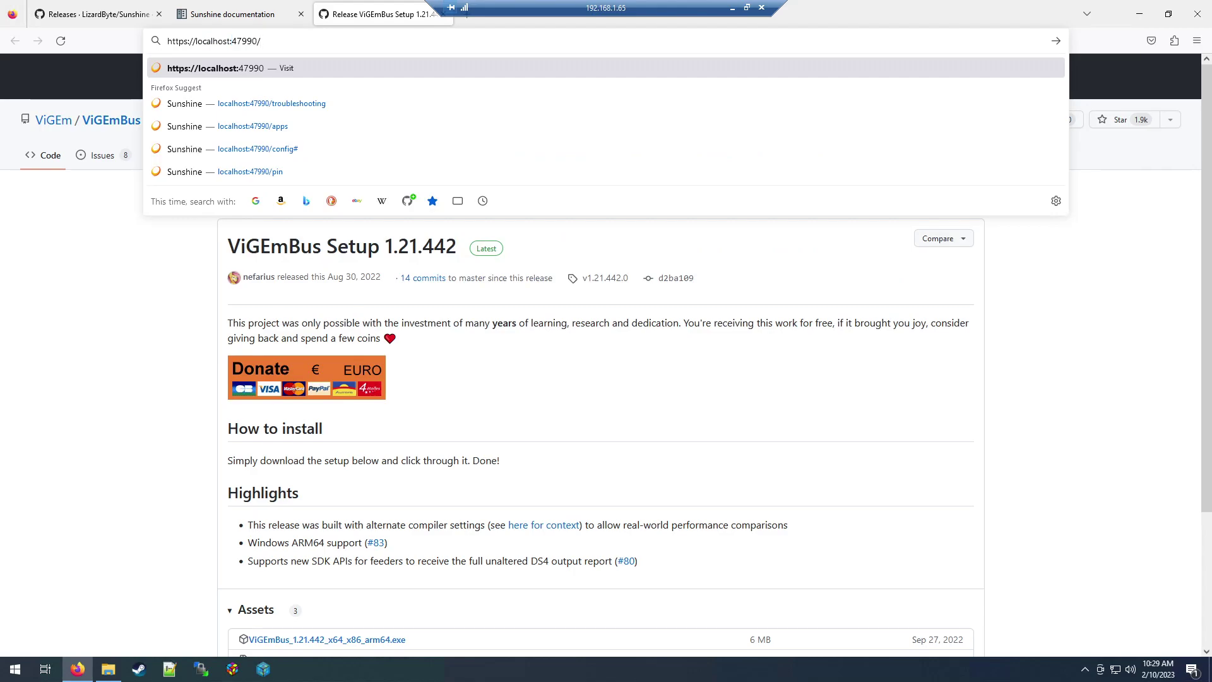
pyautogui.press('Return')
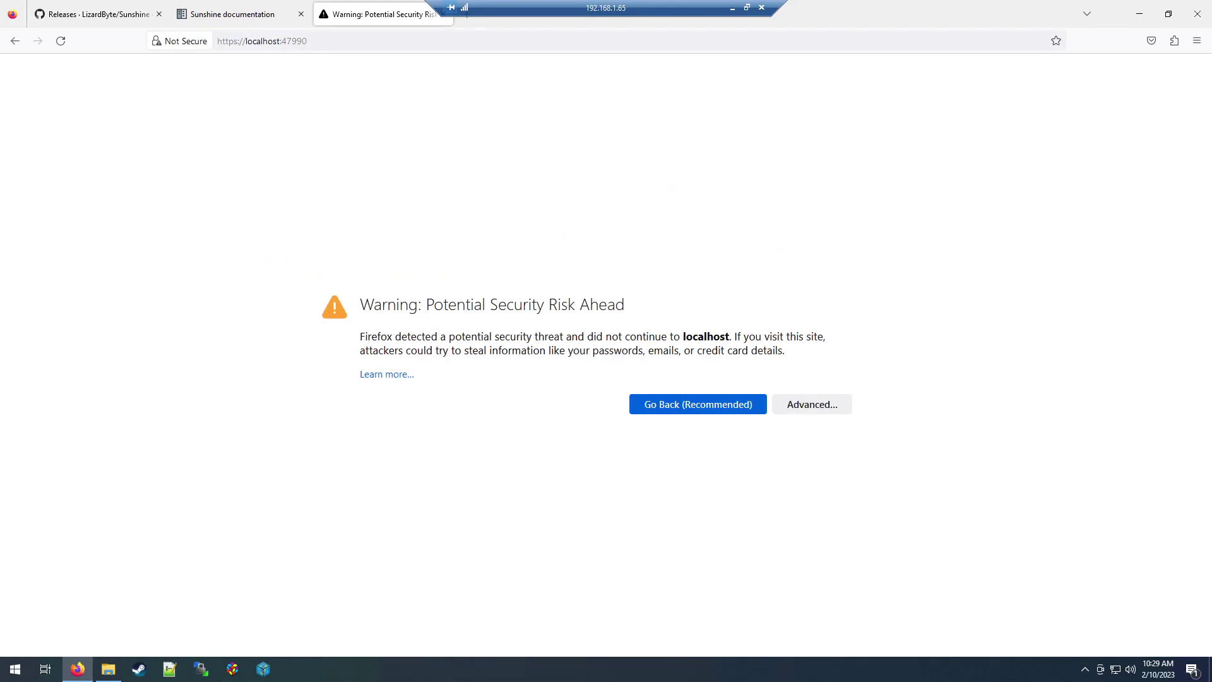
pyautogui.click(811, 404)
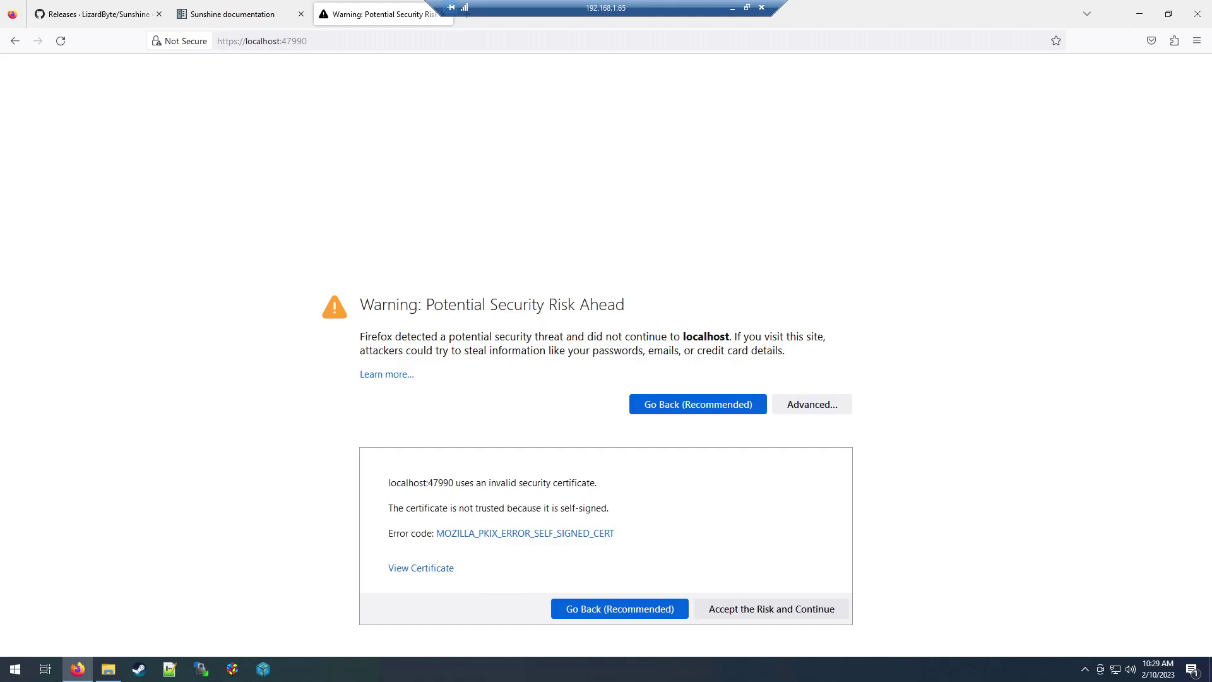
pyautogui.click(771, 608)
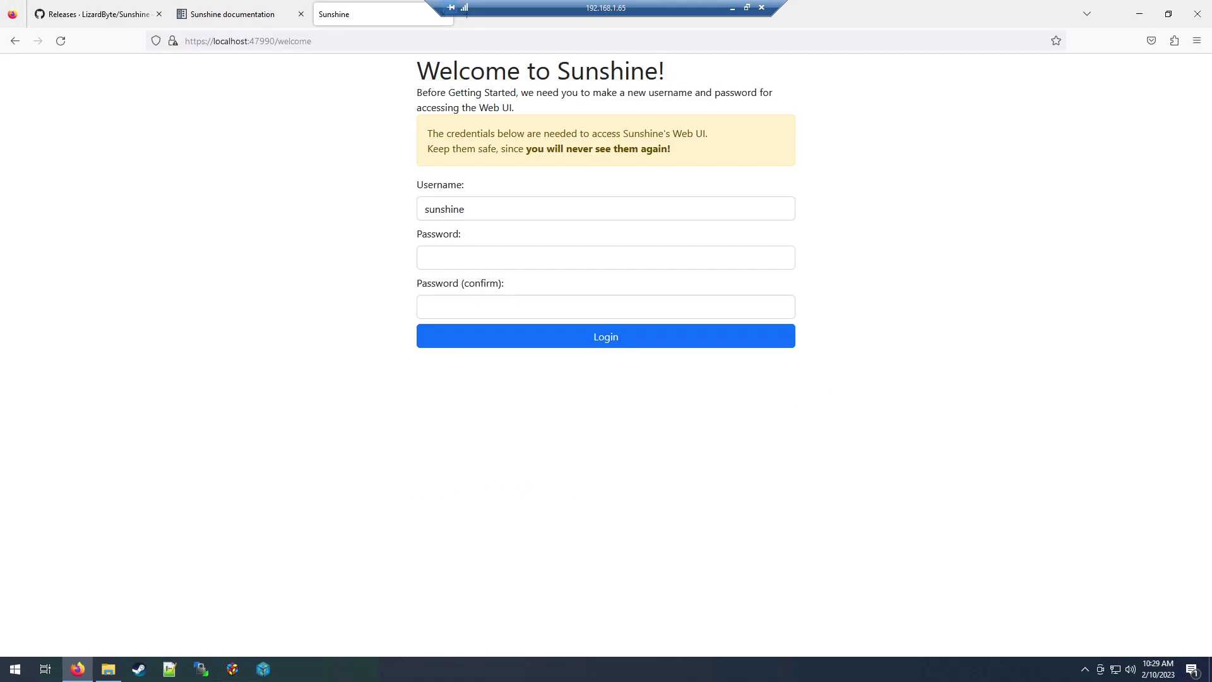
# Step: Create the Sunshine web UI login by filling in the username, password and password confirmation, and open the PIN pairing page
pyautogui.click(465, 208)
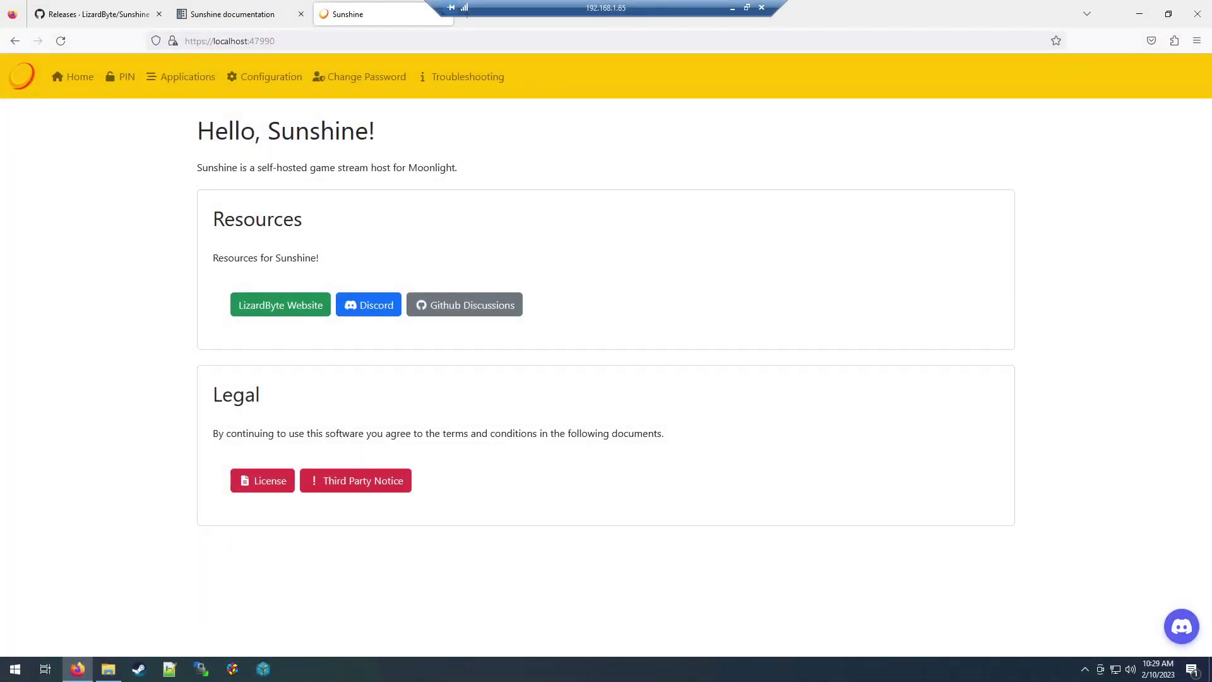
pyautogui.click(122, 76)
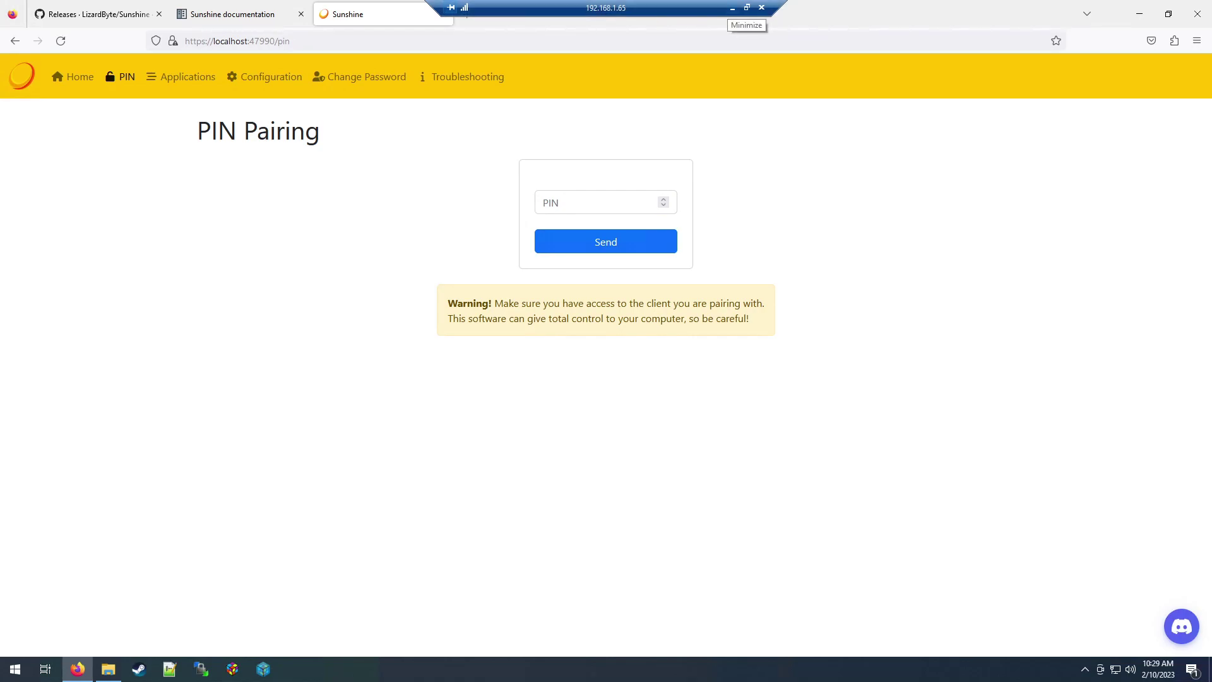
# Step: Minimize the remote session, switch to Moonlight on the local computer and delete the offline STEAMSVR PC
pyautogui.click(732, 8)
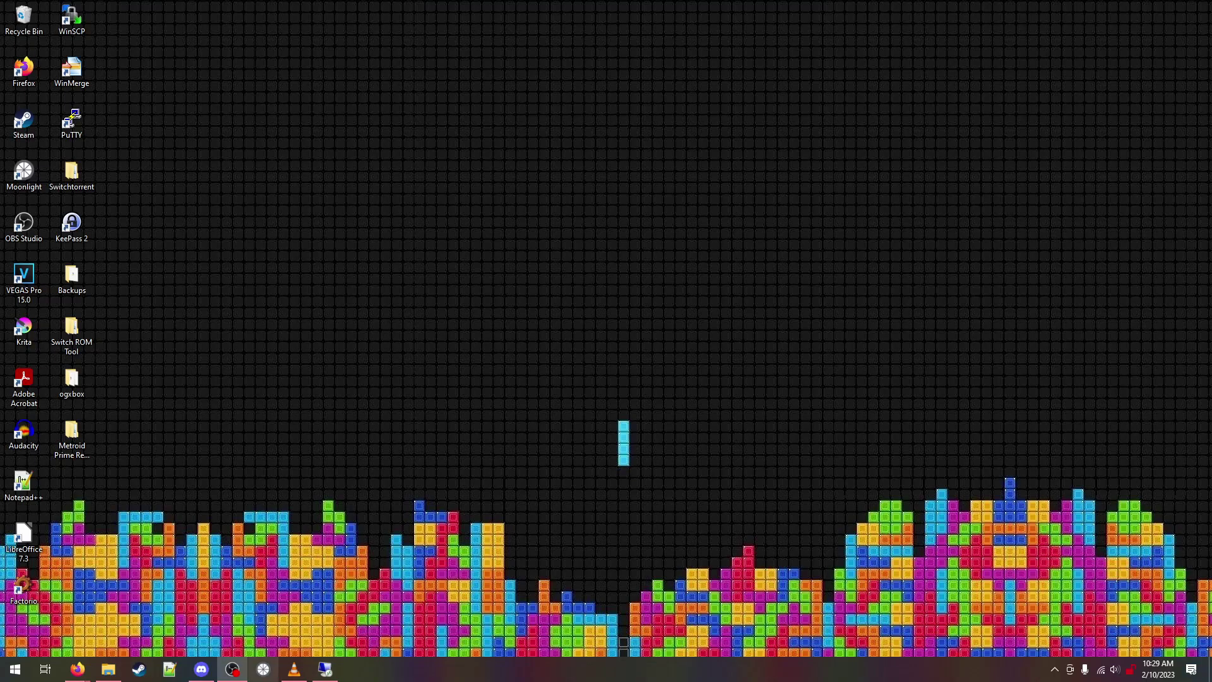
pyautogui.click(263, 668)
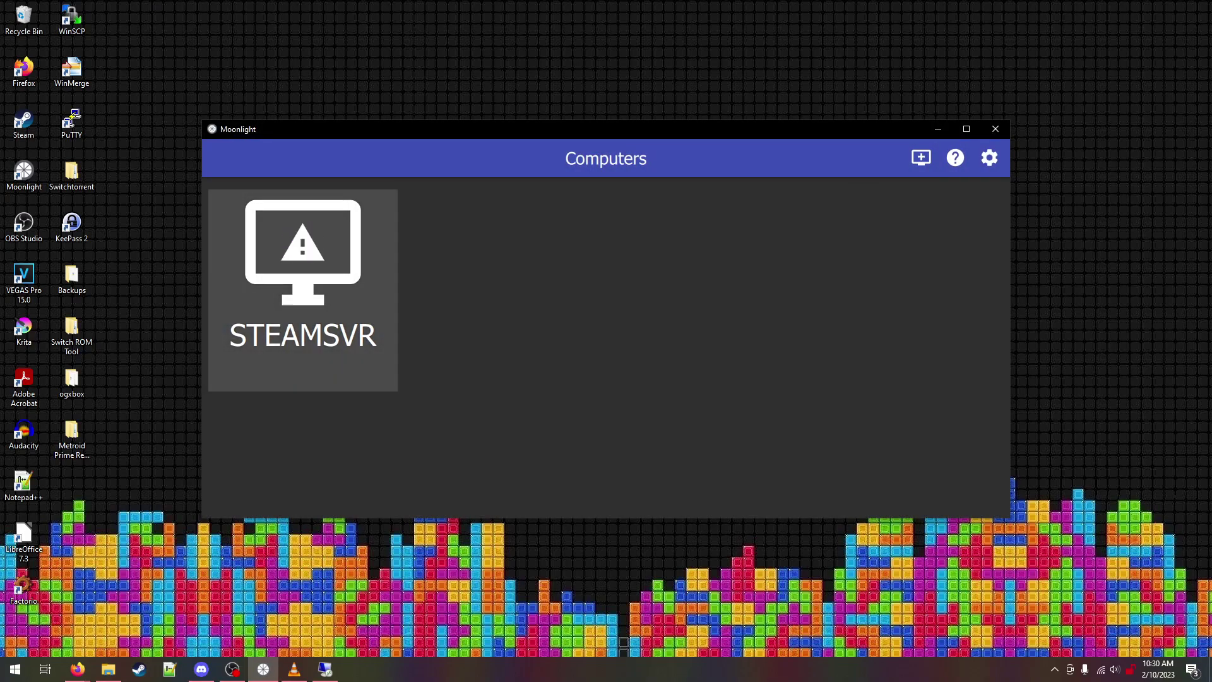
pyautogui.rightClick(332, 312)
pyautogui.click(366, 383)
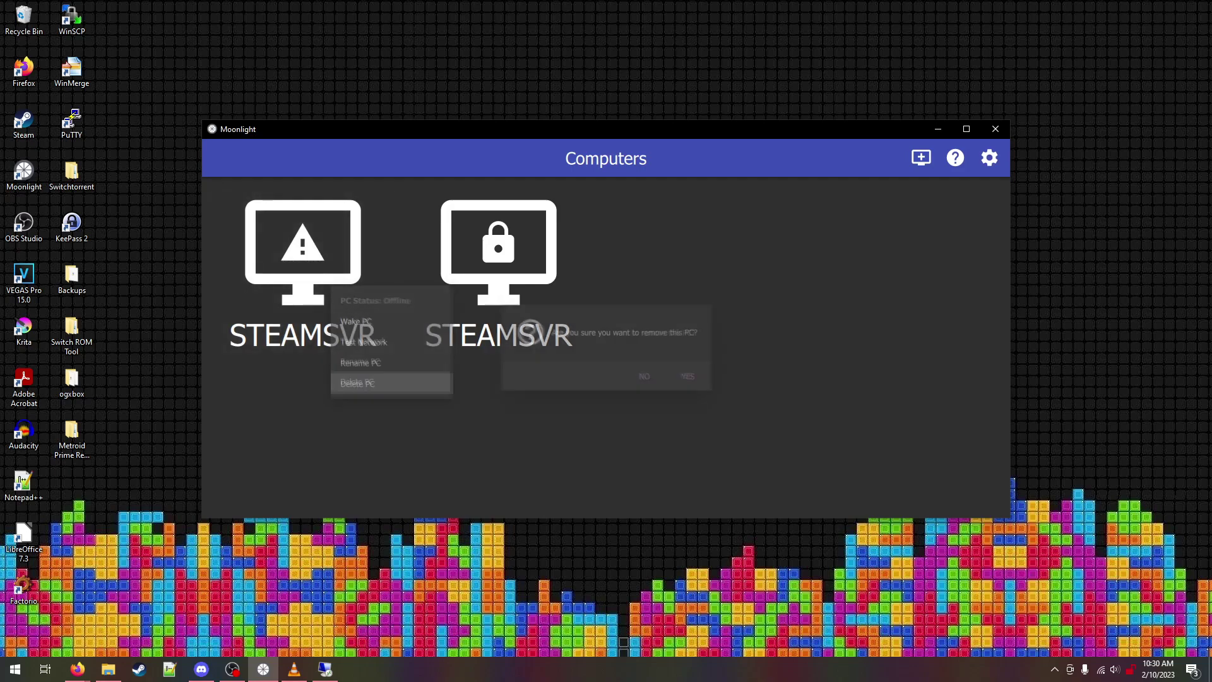
pyautogui.click(691, 377)
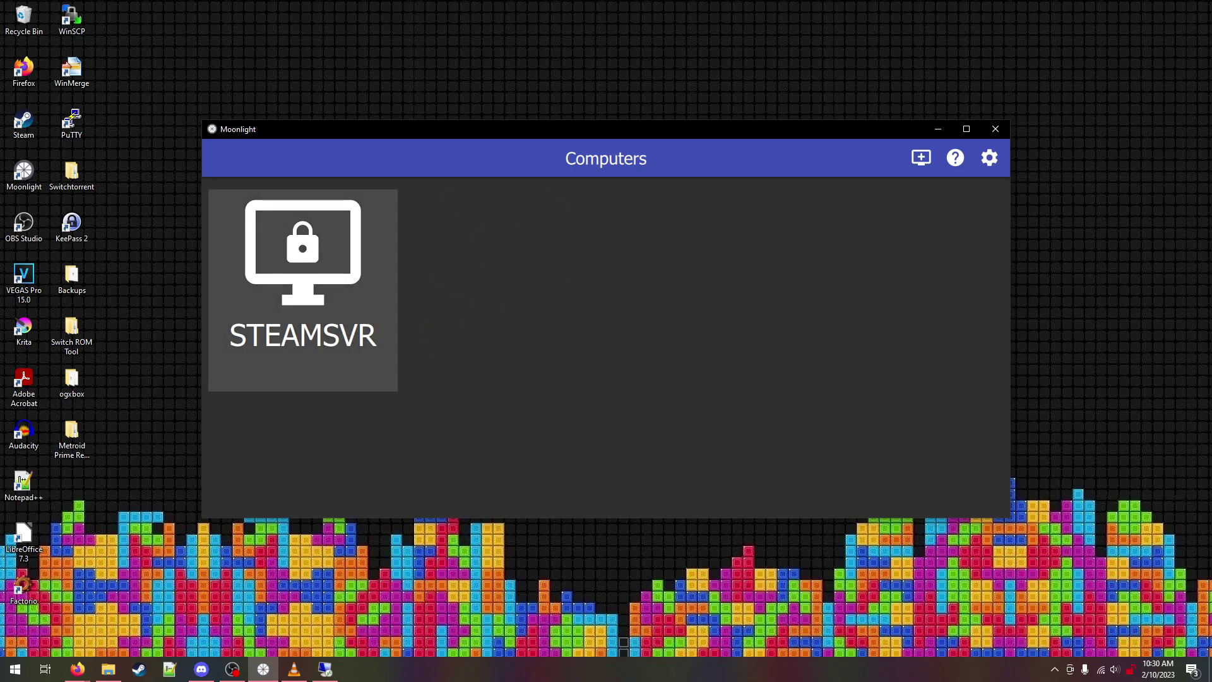
# Step: Start pairing STEAMSVR in Moonlight and submit the displayed pairing PIN on Sunshine's PIN page in the remote session
pyautogui.click(303, 284)
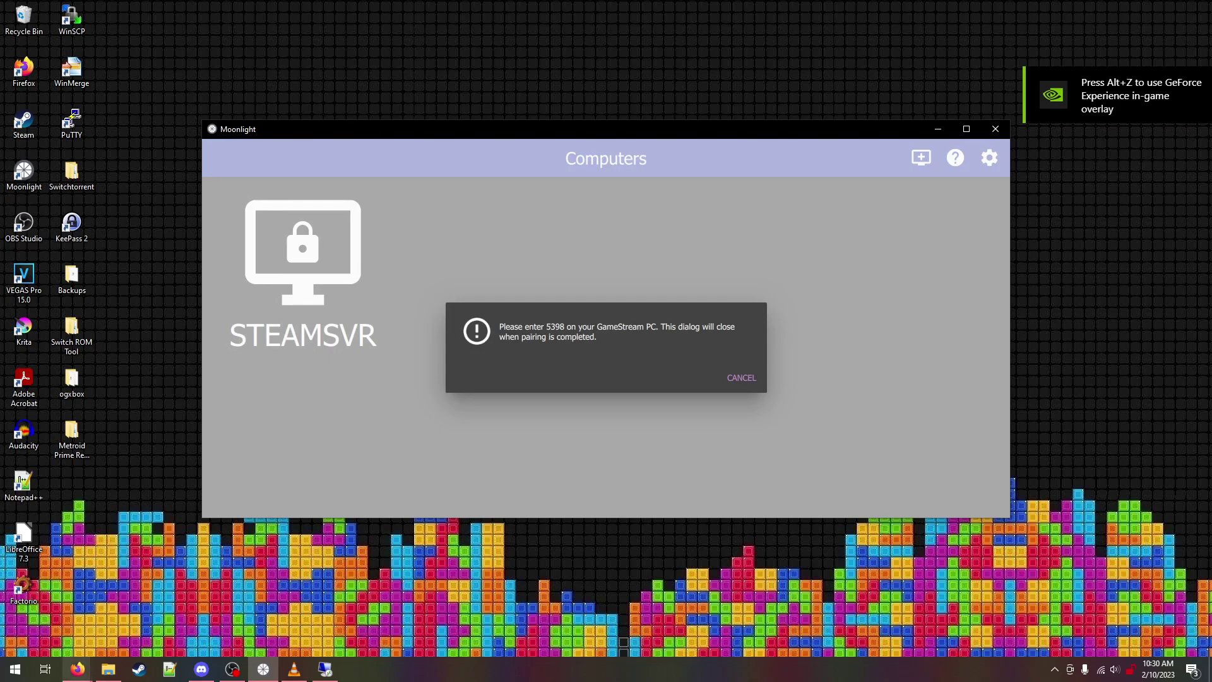
pyautogui.click(77, 669)
pyautogui.click(69, 609)
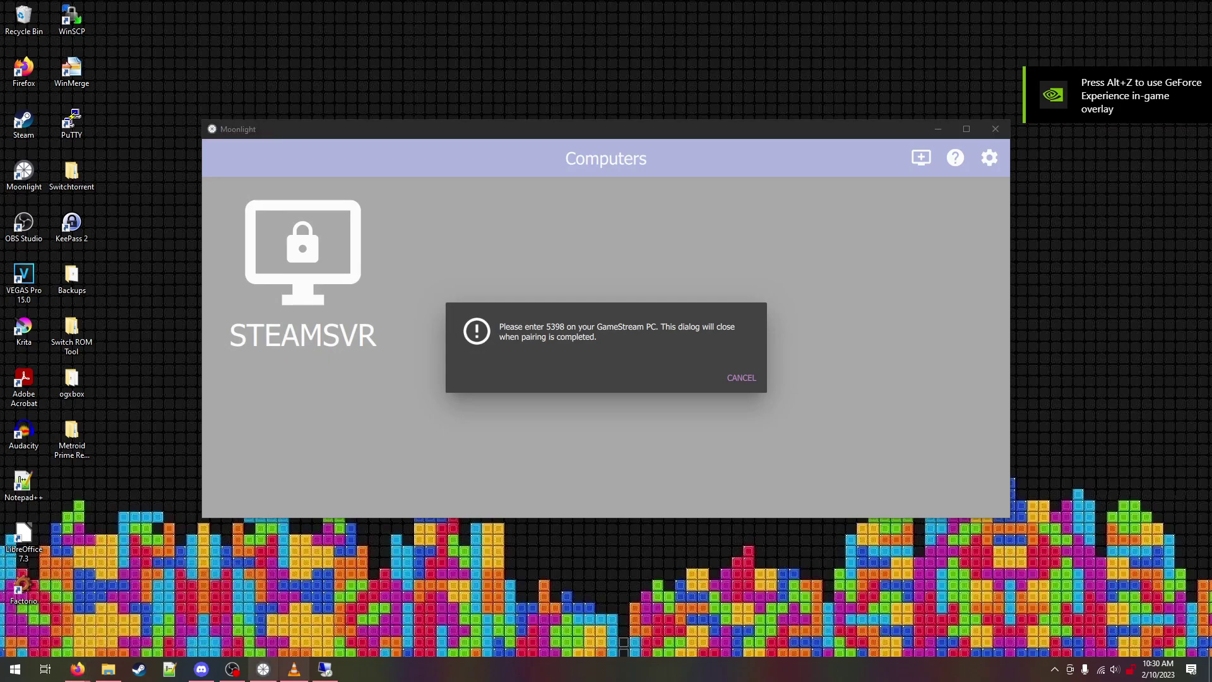
pyautogui.click(263, 669)
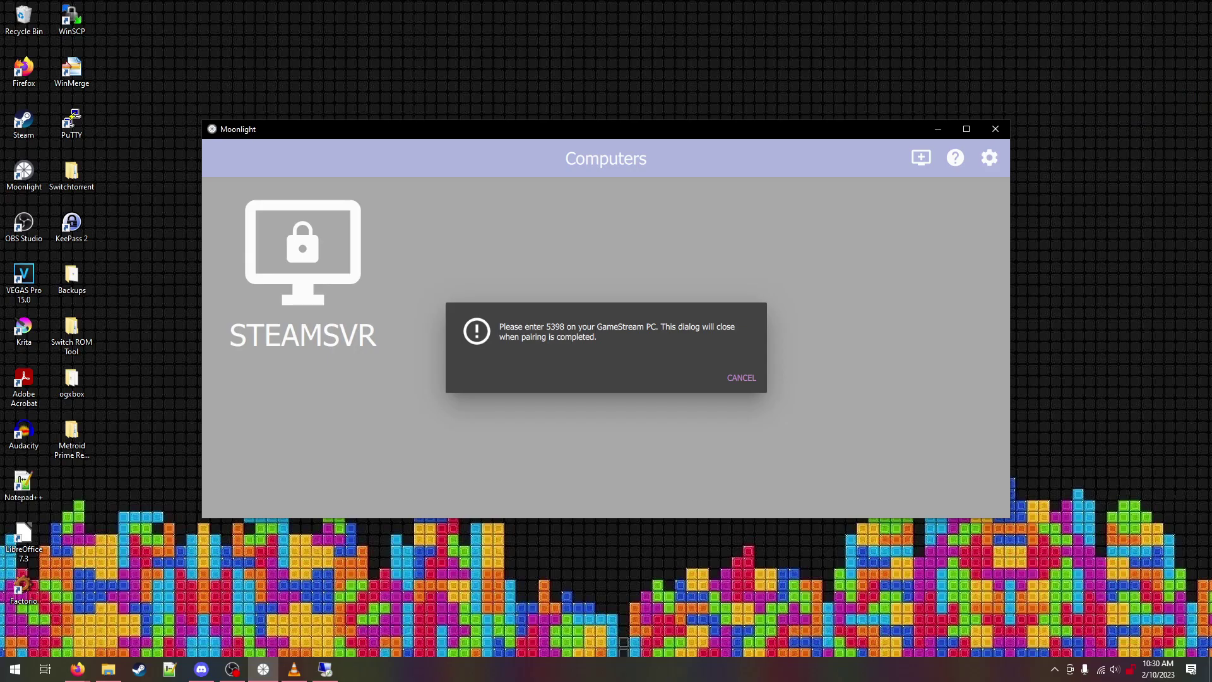
pyautogui.click(325, 669)
pyautogui.click(605, 202)
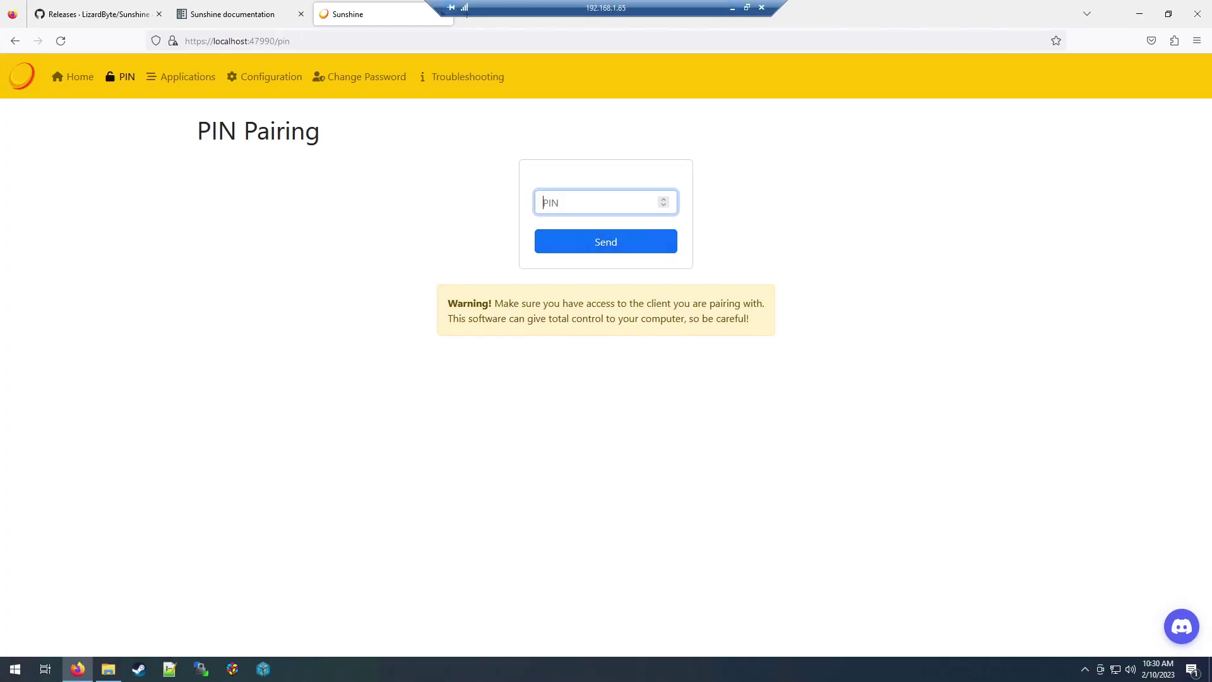
pyautogui.write('5398')
pyautogui.click(605, 241)
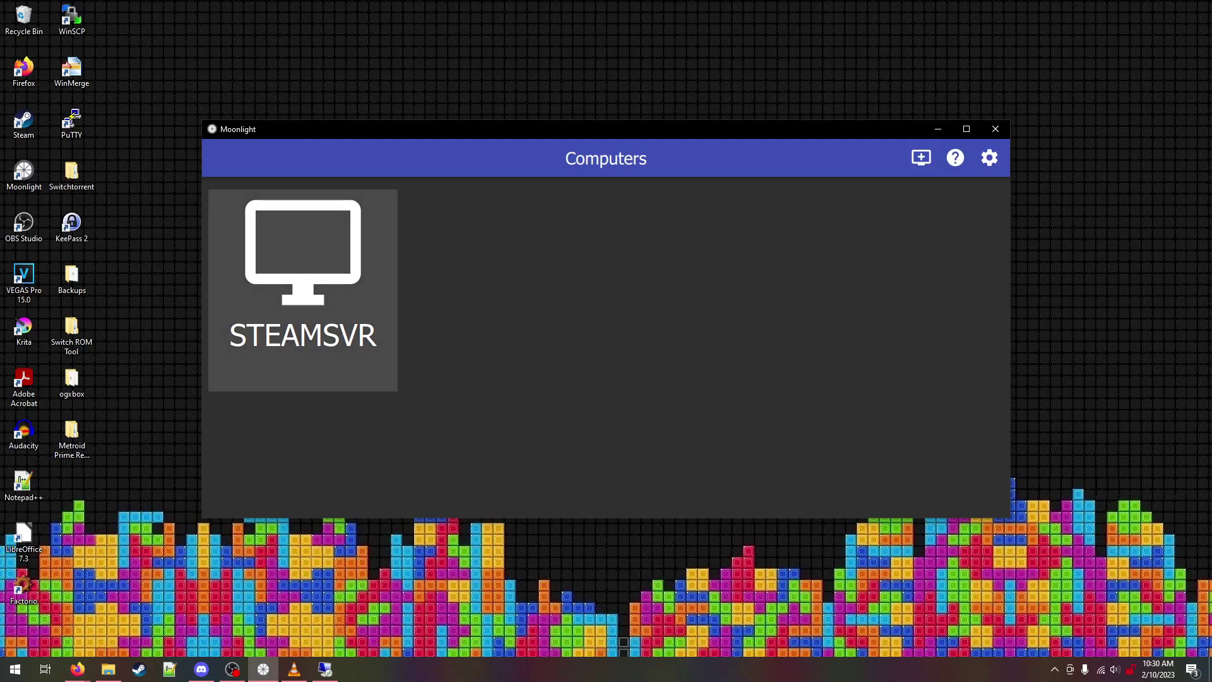
# Step: Open STEAMSVR in Moonlight and test streaming its Steam app, finishing by closing Moonlight
pyautogui.click(302, 289)
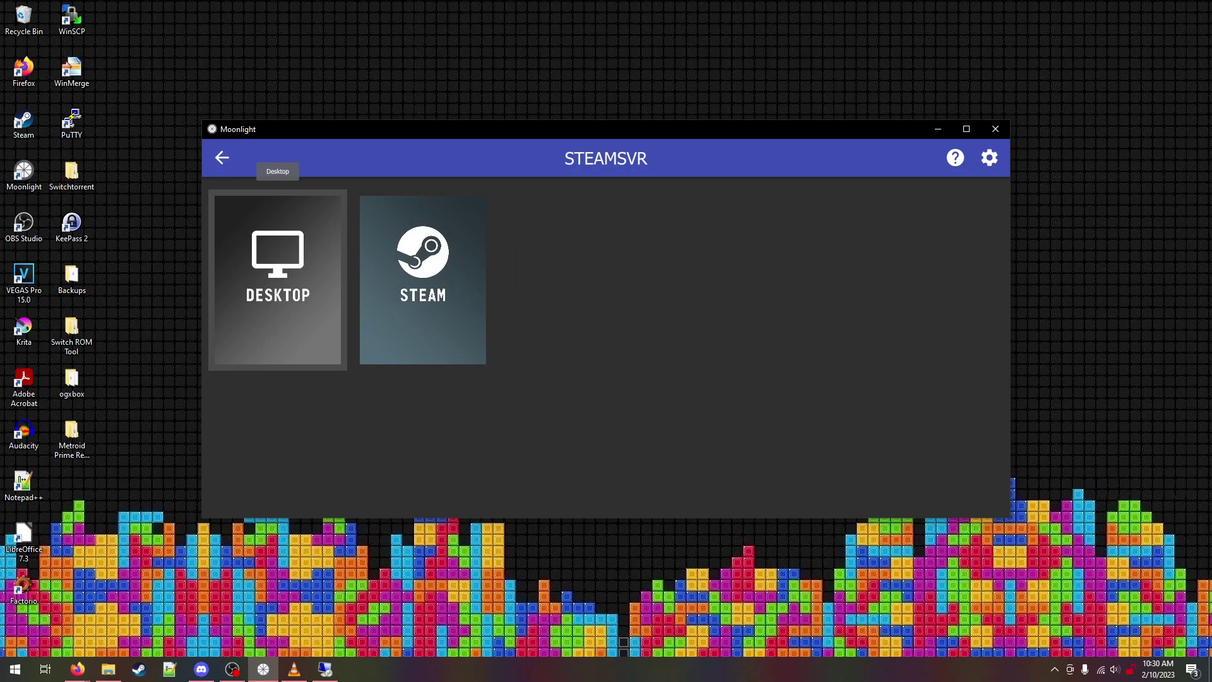
pyautogui.click(423, 280)
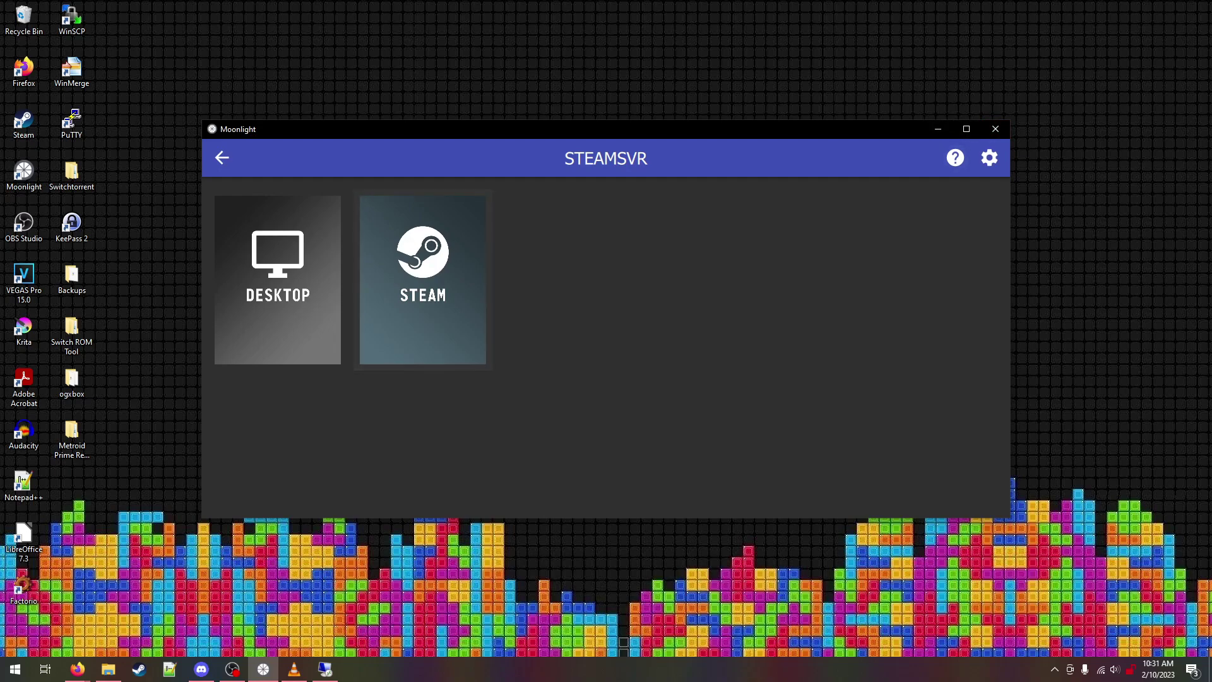
pyautogui.click(995, 129)
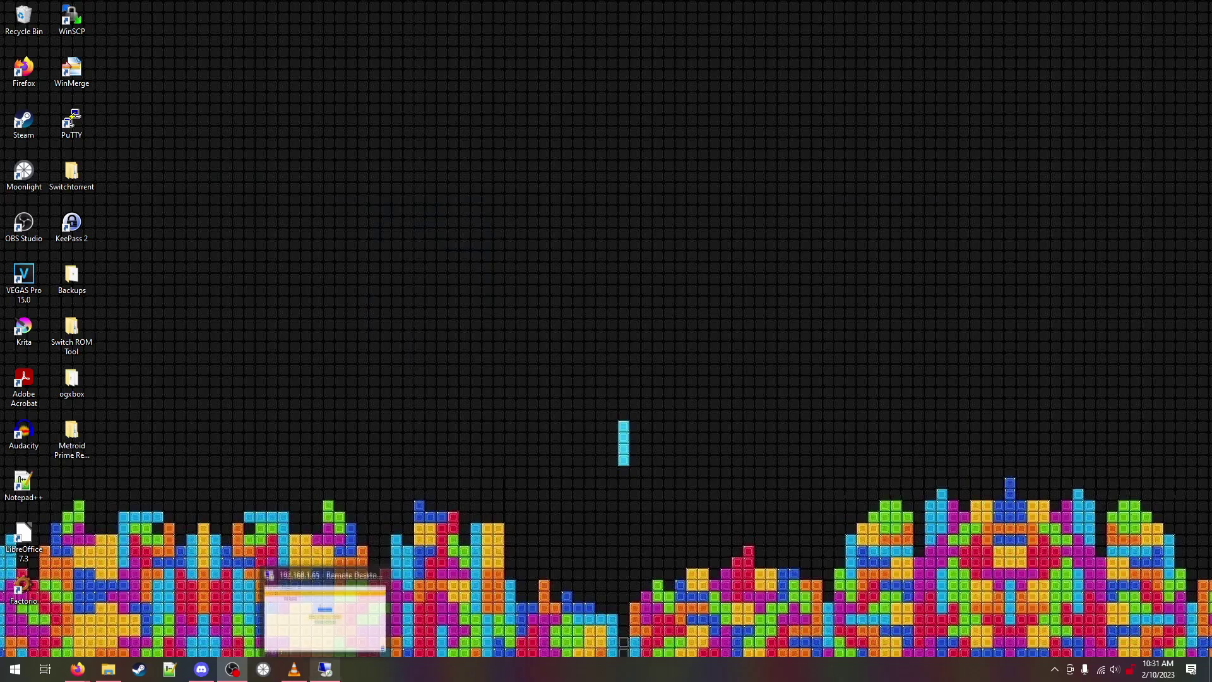
# Step: Return to the remote session and review Sunshine's NVIDIA NVENC, AMD AMF, Audio/Video and Input configuration settings
pyautogui.click(325, 669)
pyautogui.doubleClick(537, 318)
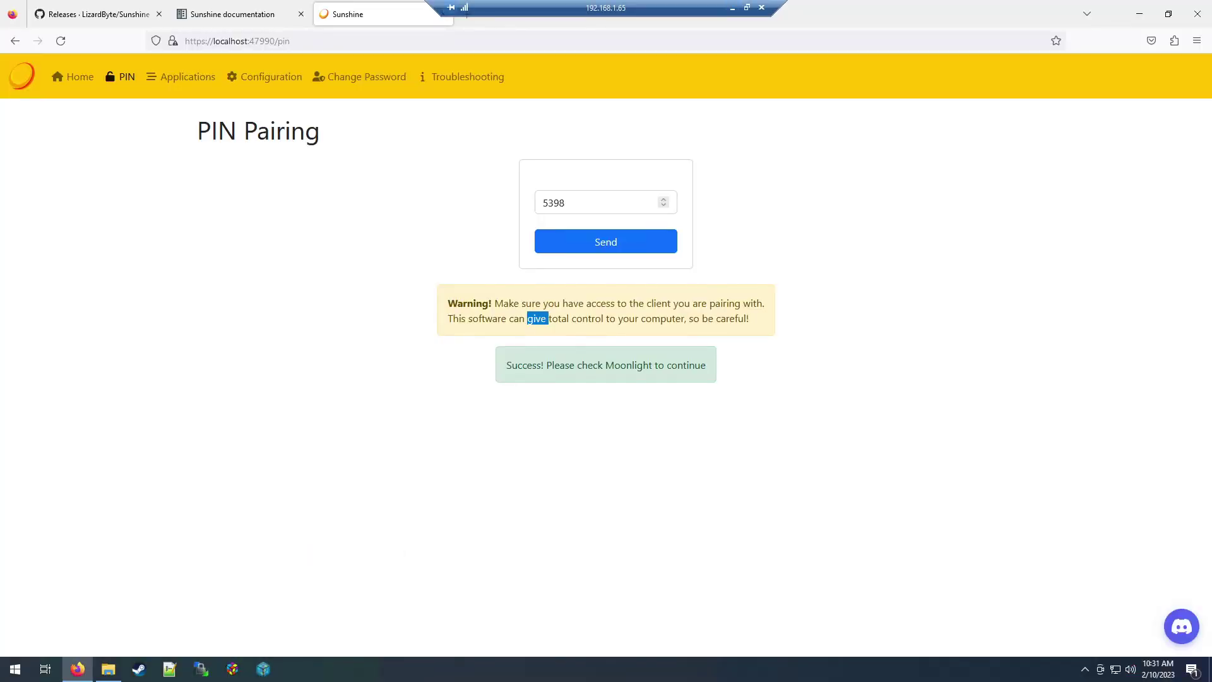
pyautogui.click(537, 318)
pyautogui.moveTo(947, 19); pyautogui.dragTo(670, 0)
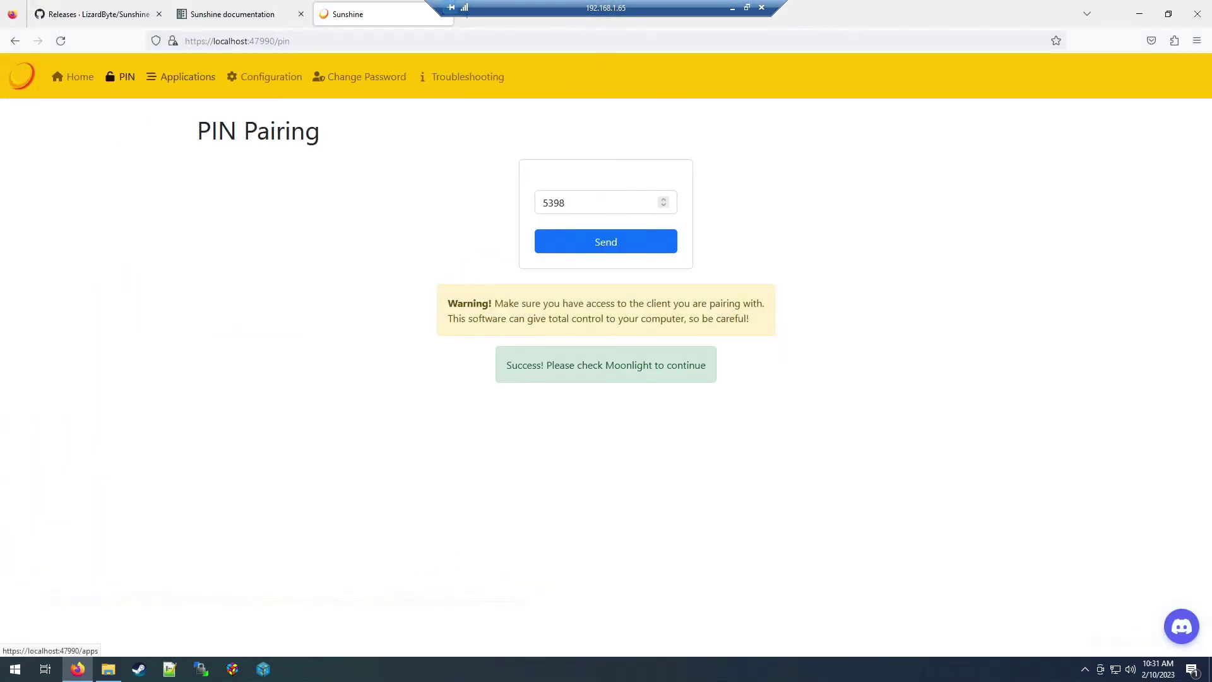
pyautogui.click(255, 77)
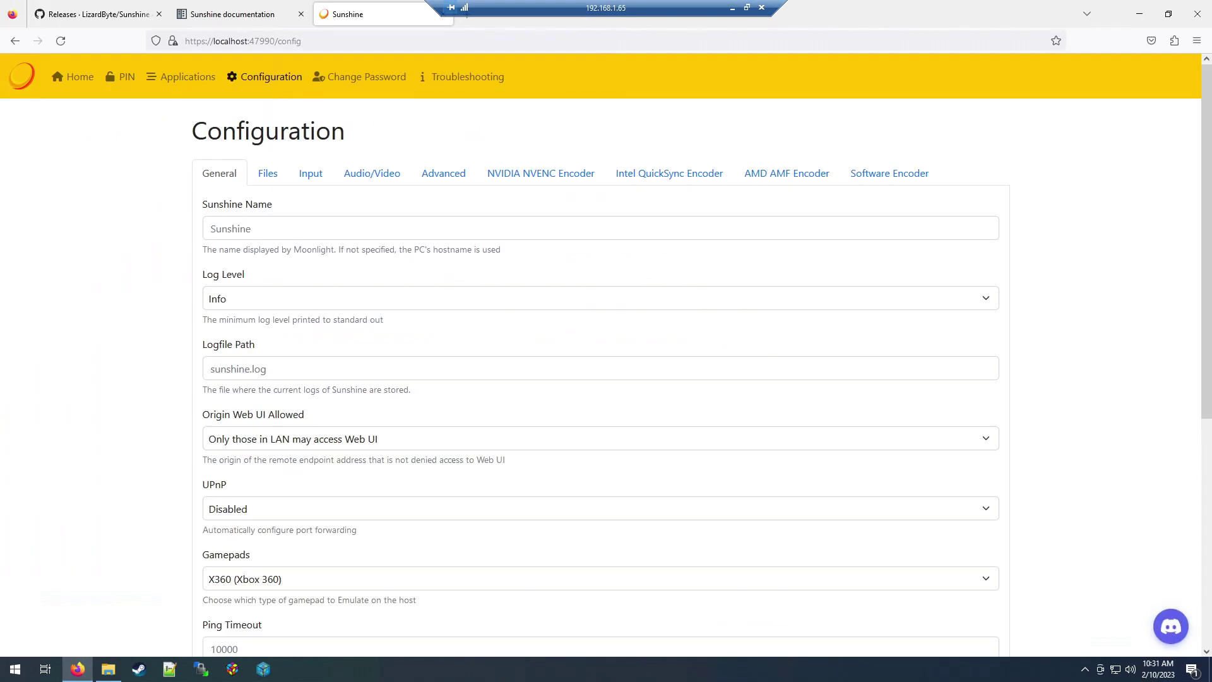
pyautogui.click(539, 173)
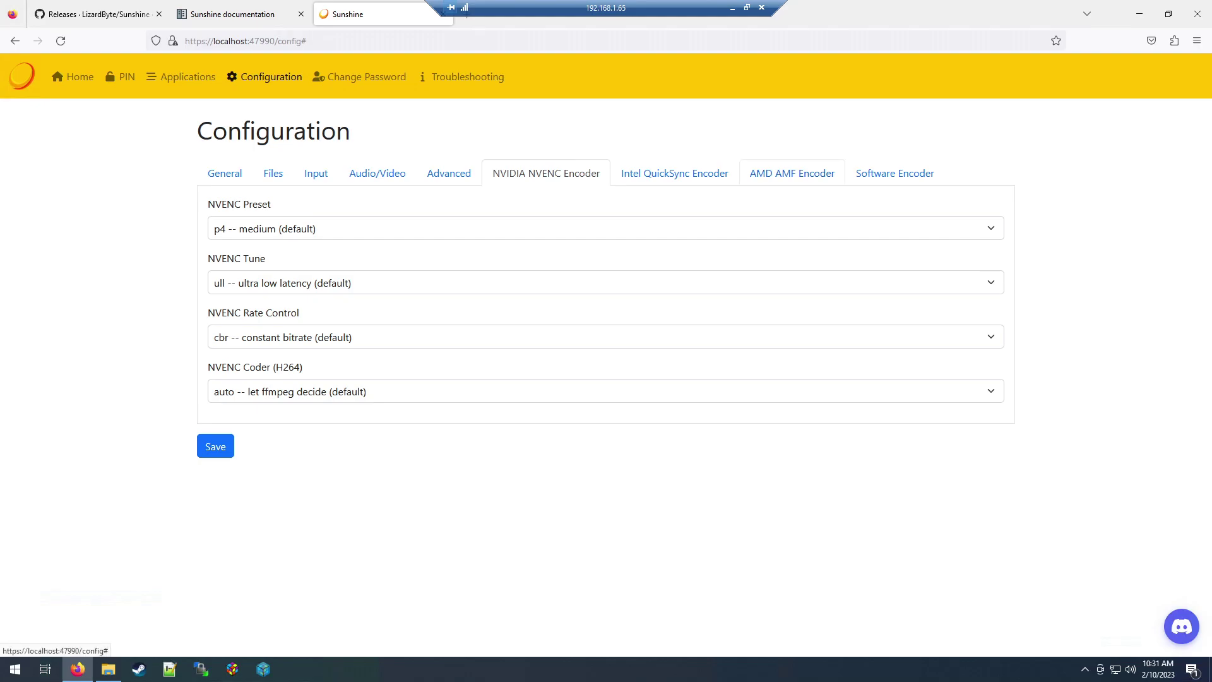
pyautogui.click(792, 173)
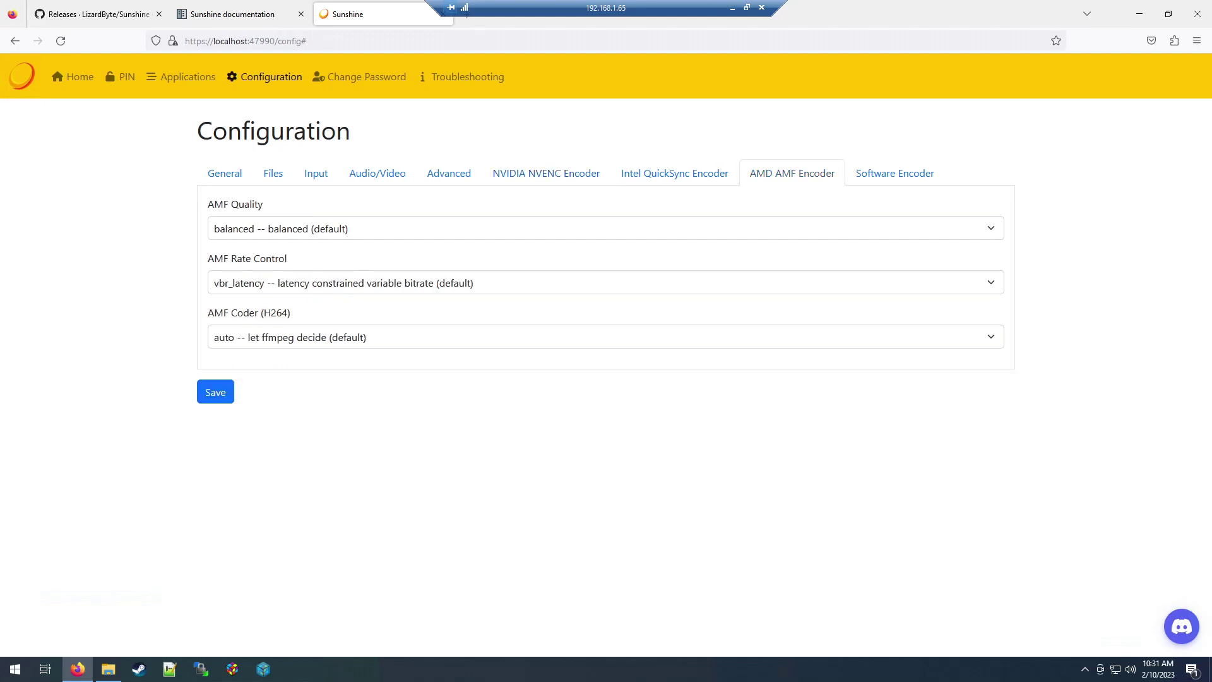
pyautogui.click(377, 173)
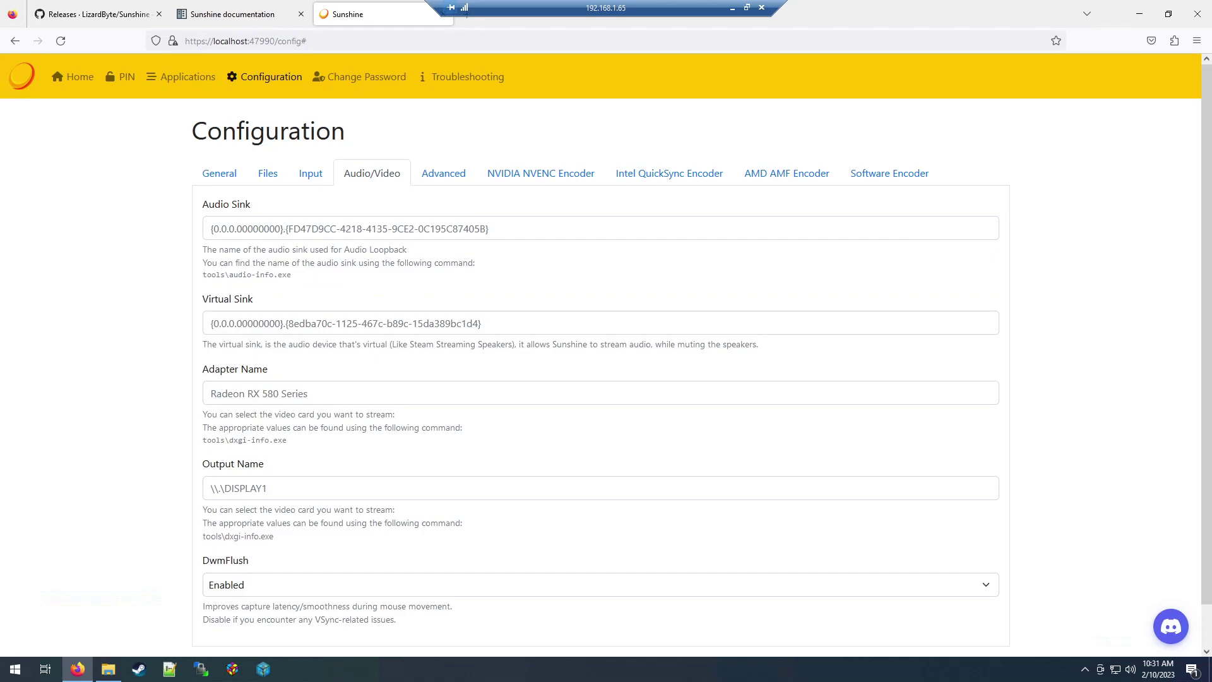
pyautogui.click(310, 172)
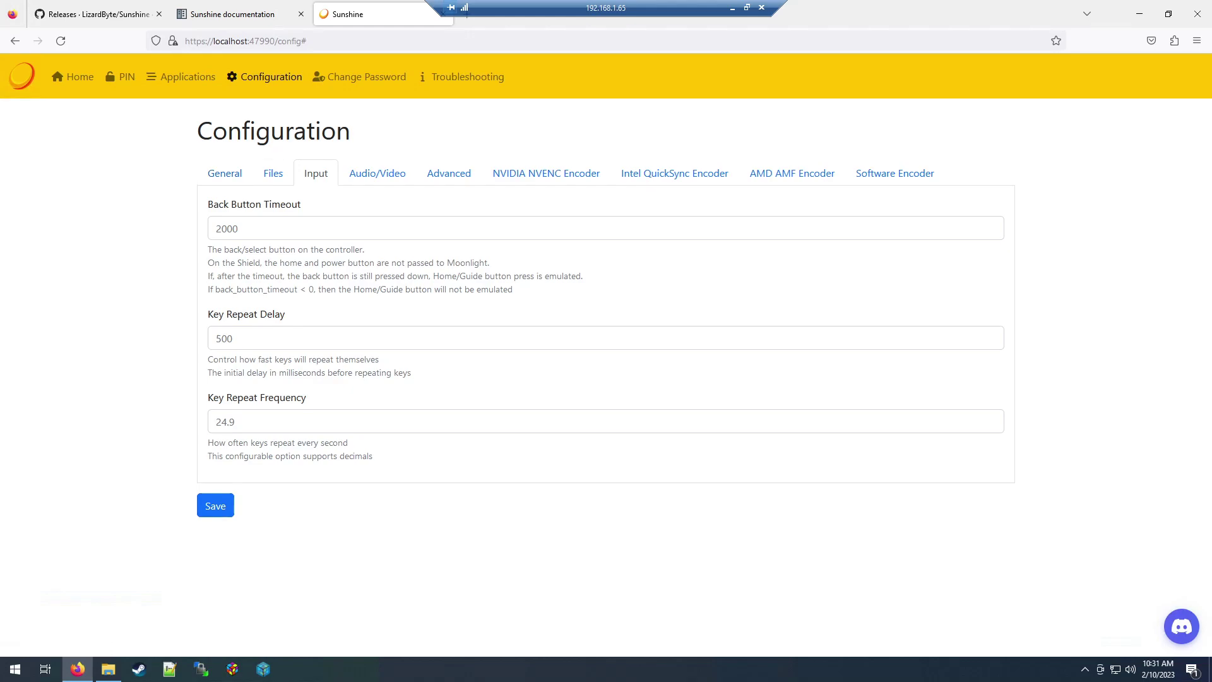
# Step: Examine Sunshine's troubleshooting options and logs, and view its list of applications
pyautogui.click(467, 77)
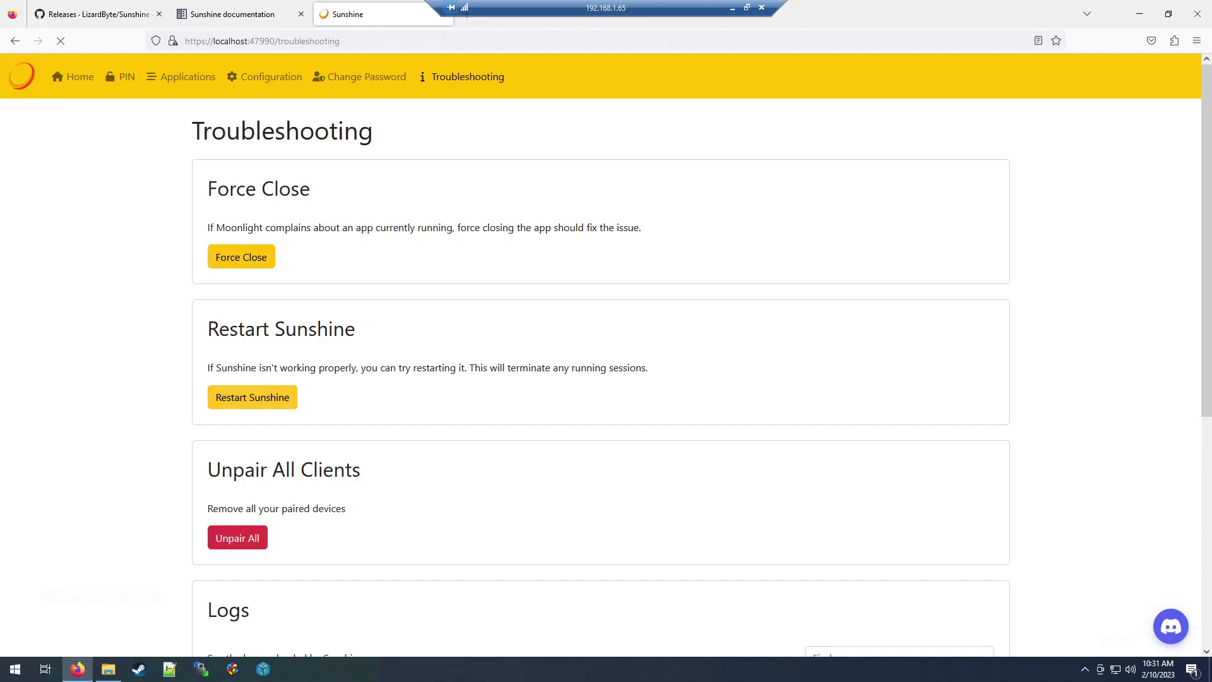
pyautogui.scroll(-2, 605, 353)
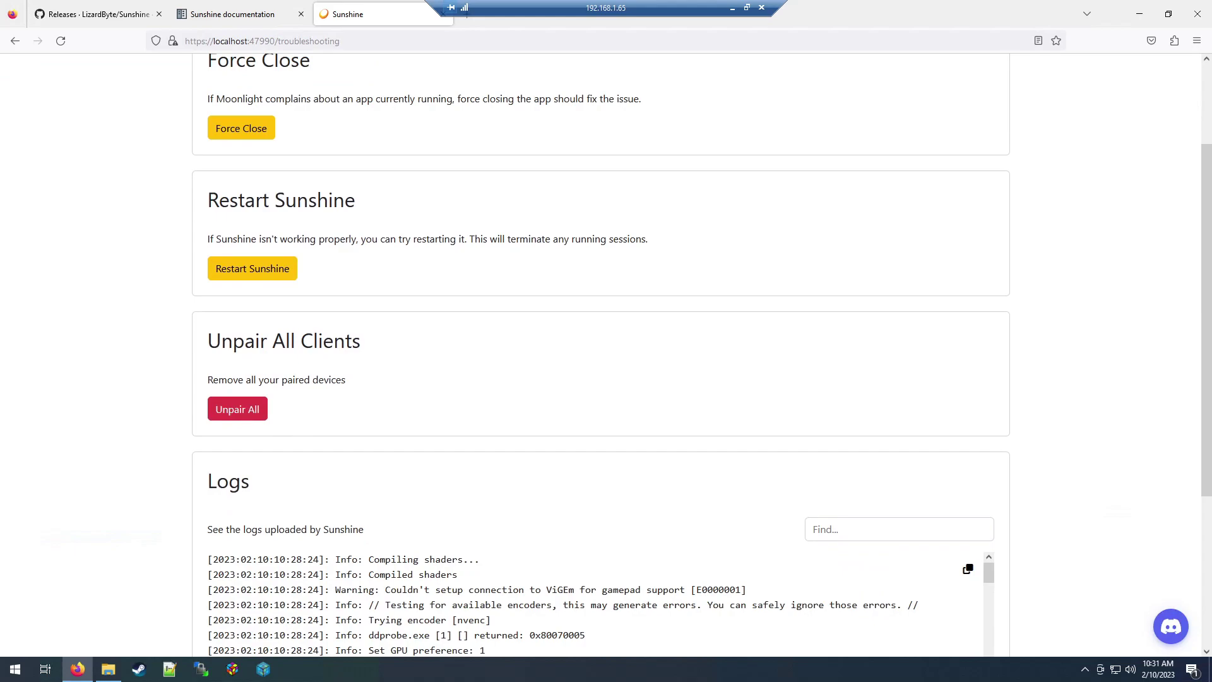
pyautogui.scroll(2, 605, 354)
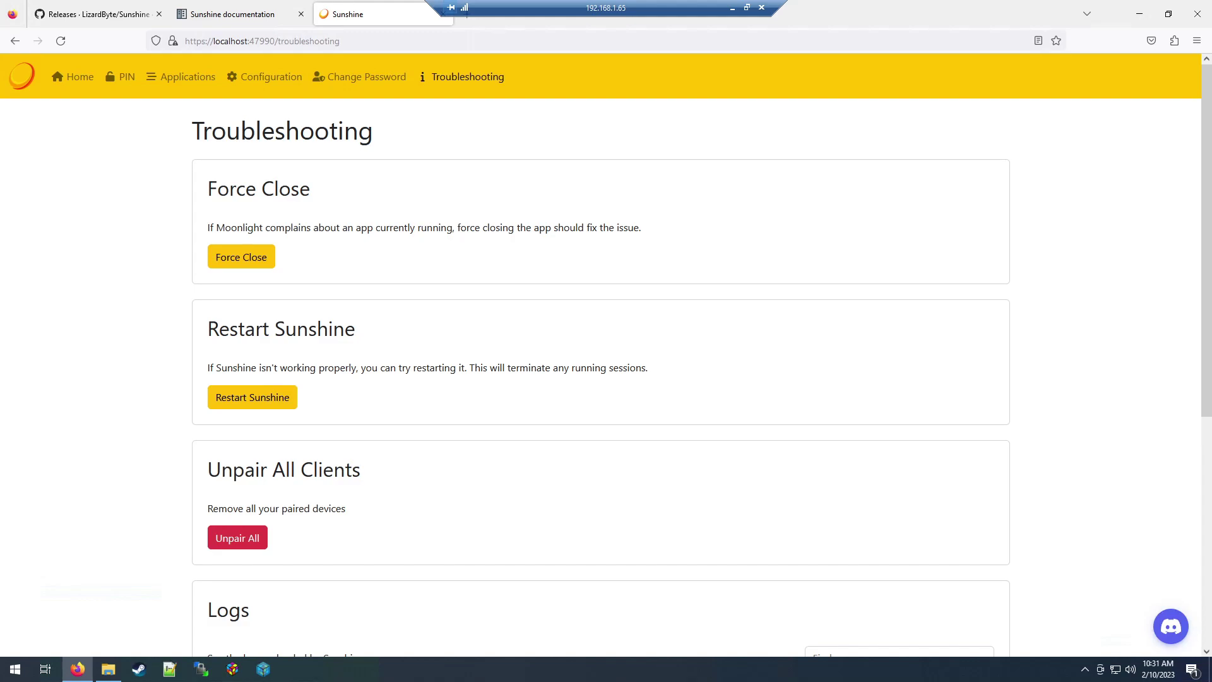
pyautogui.click(183, 77)
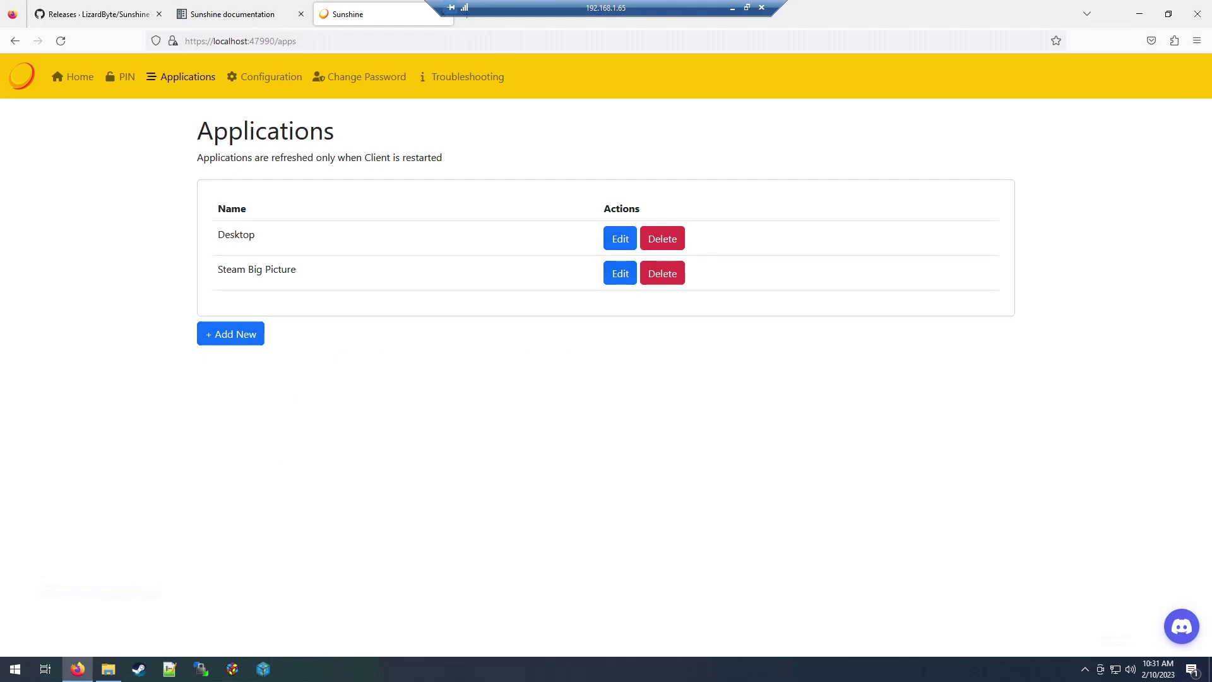
# Step: Minimize Firefox, open Command Prompt as administrator and tile it side by side with the Downloads folder window
pyautogui.click(1139, 13)
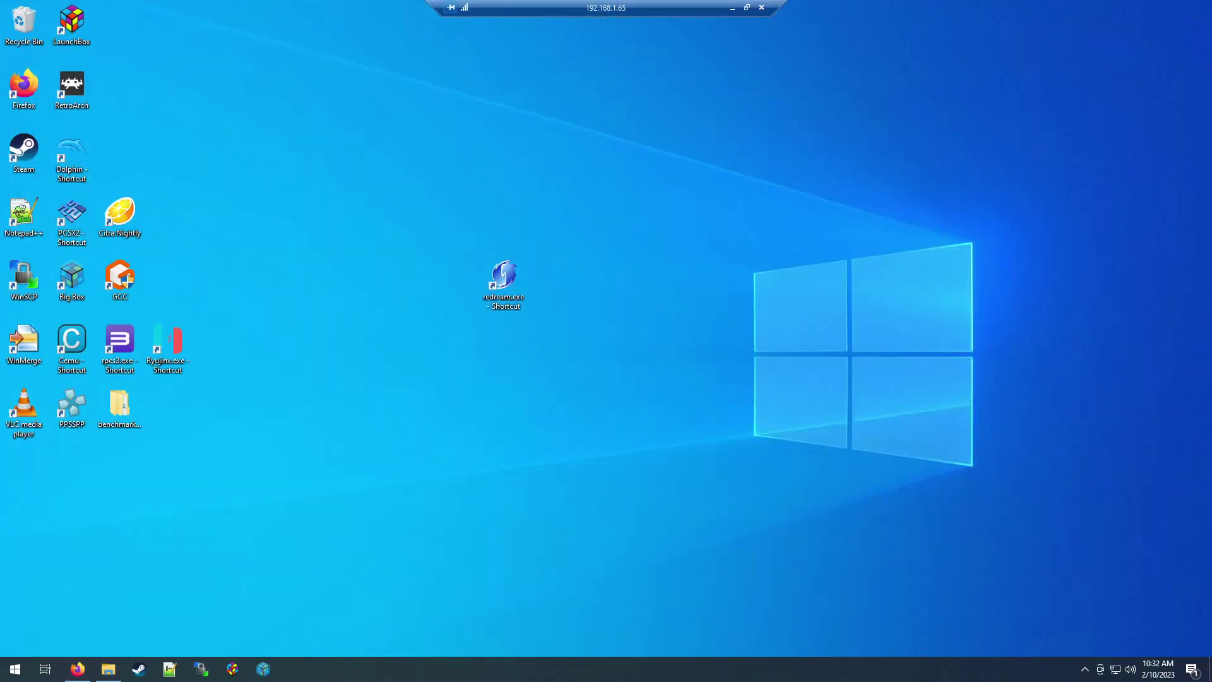
pyautogui.press('super')
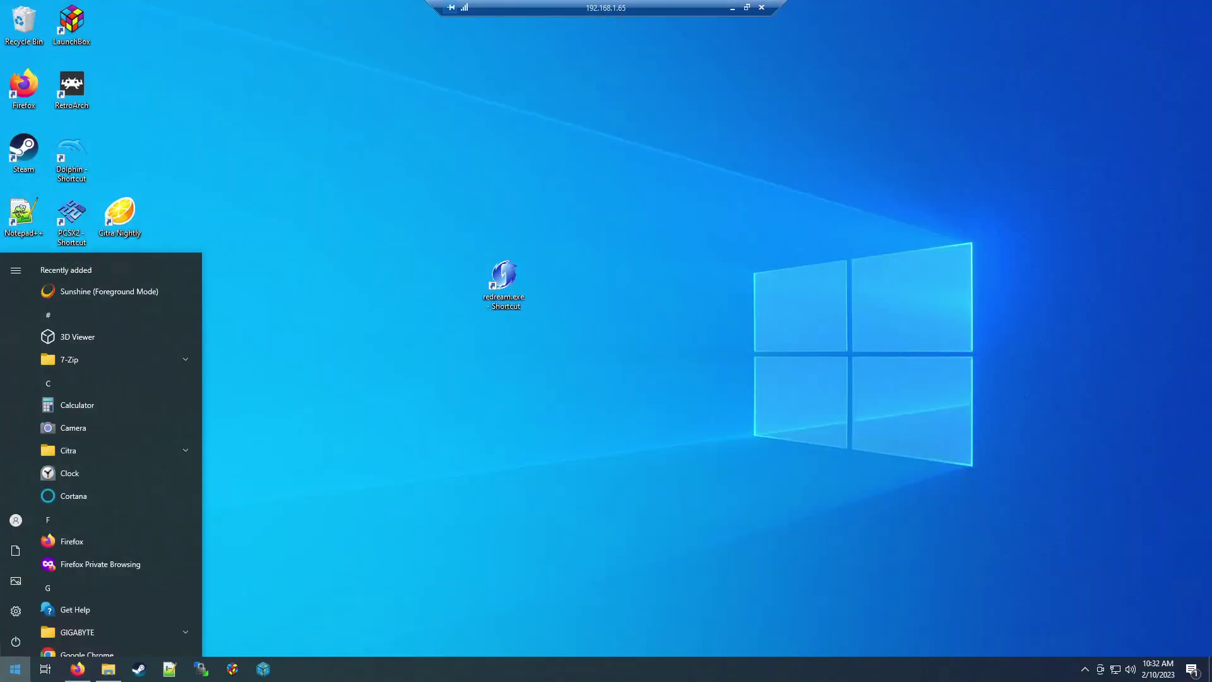
pyautogui.write('cmd')
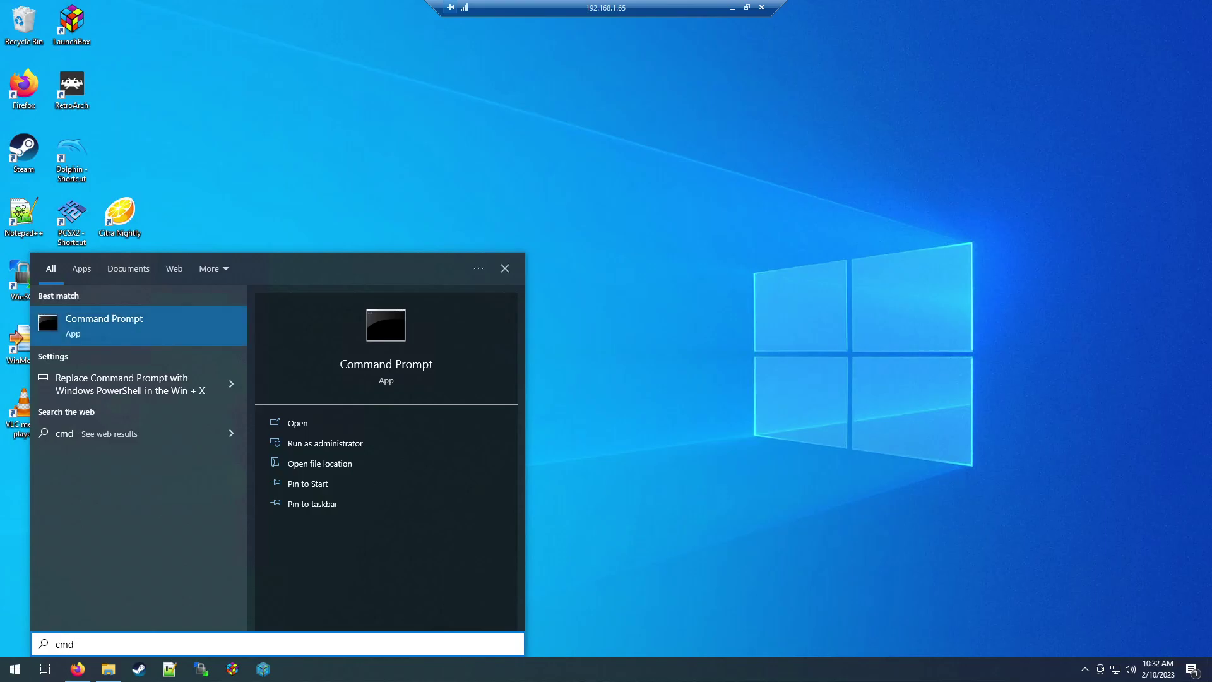
pyautogui.rightClick(200, 332)
pyautogui.click(263, 345)
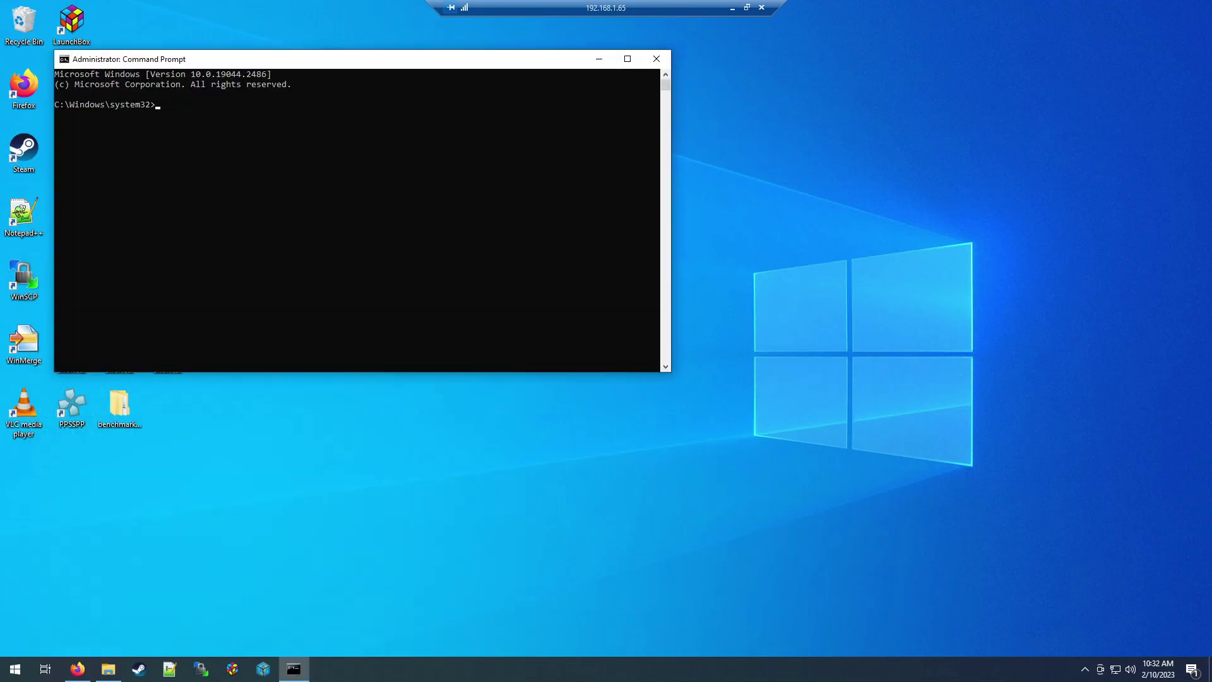
pyautogui.press('super+Right')
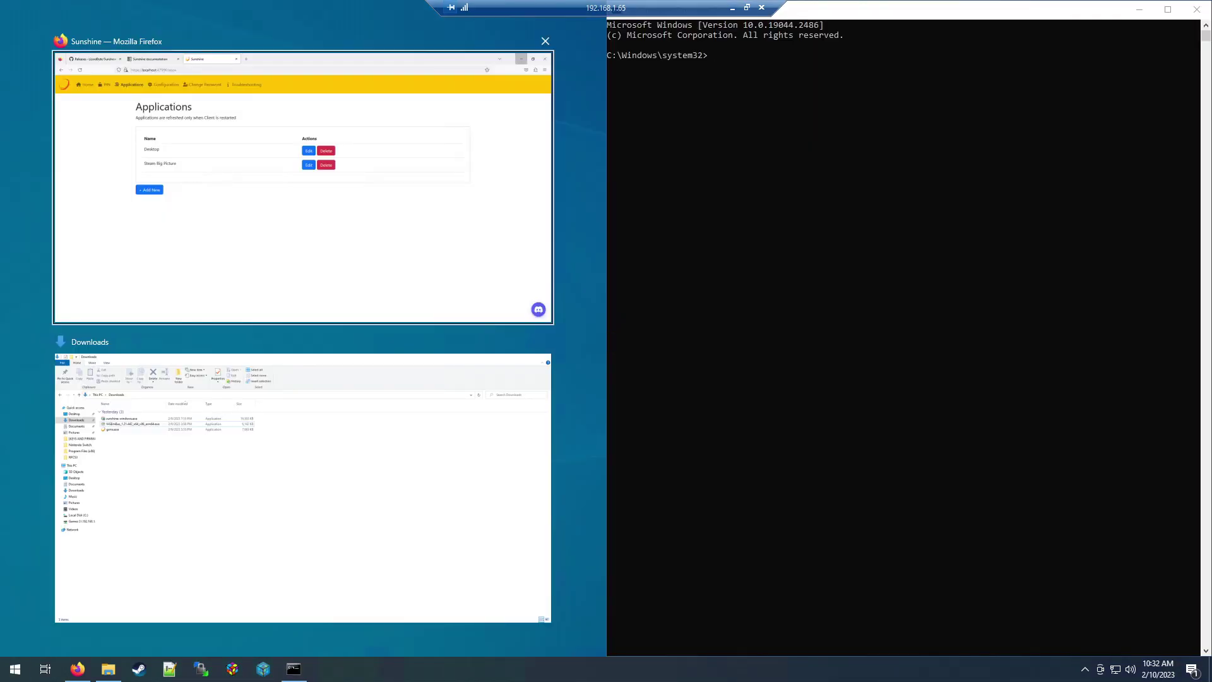
pyautogui.press('Down')
pyautogui.press('Return')
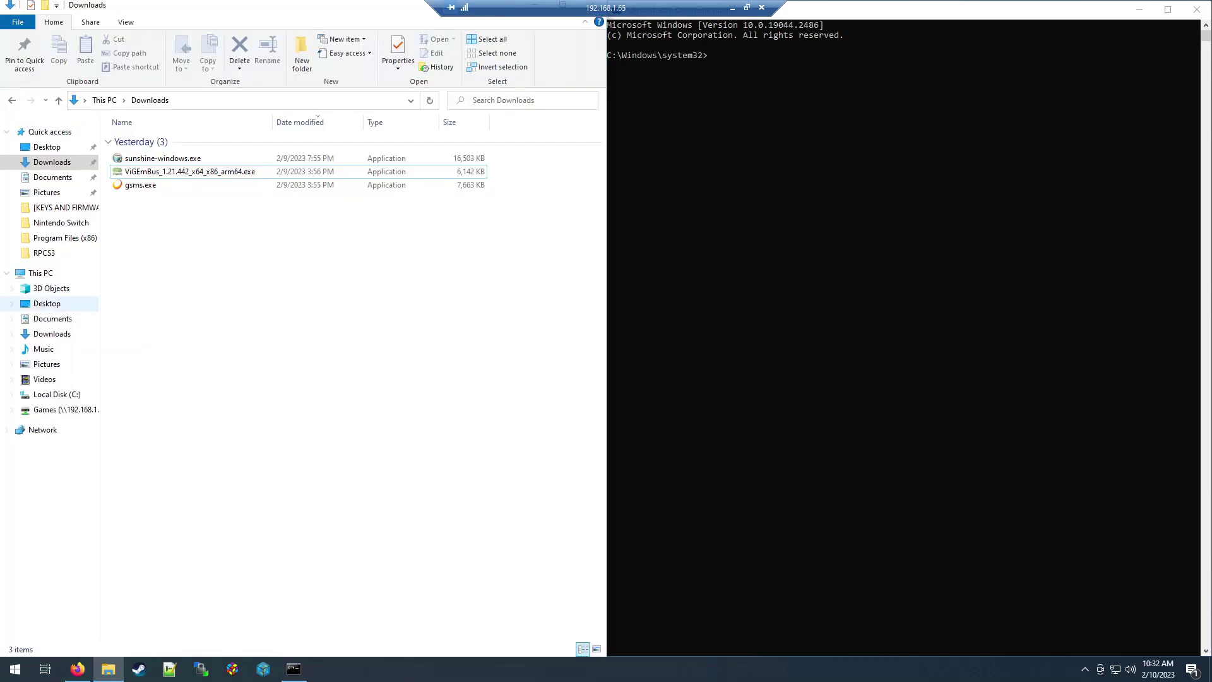
# Step: Browse to C:\Program Files\Sunshine\assets in File Explorer
pyautogui.click(57, 394)
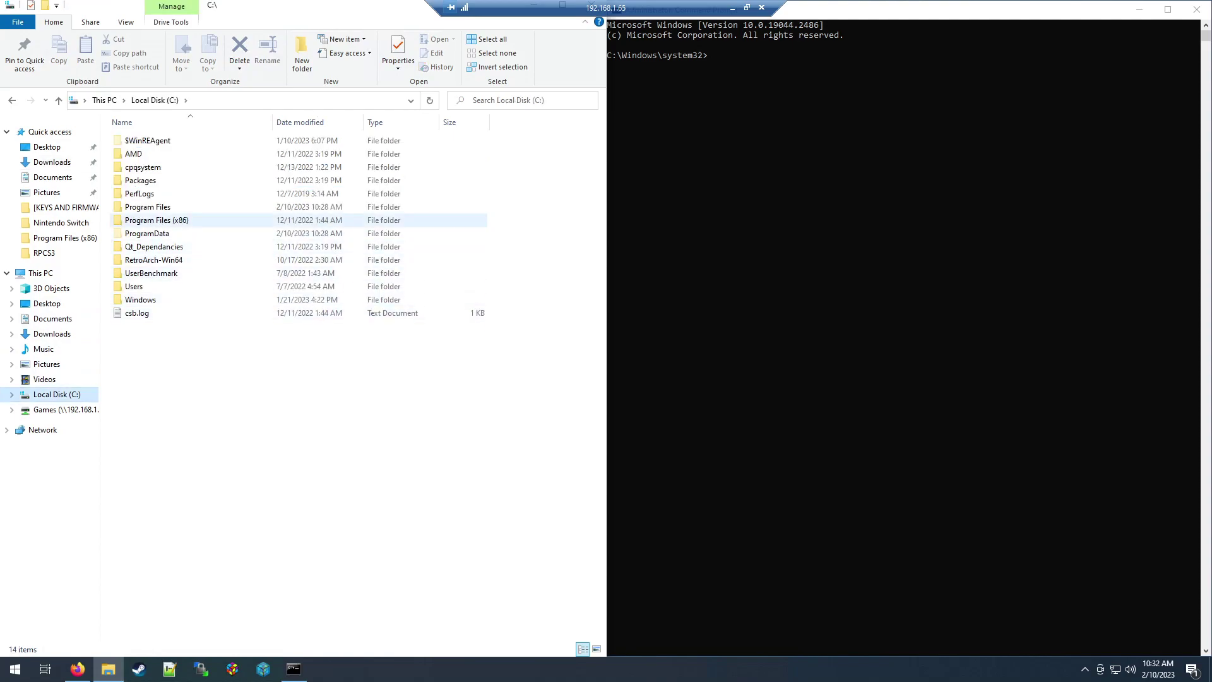
pyautogui.doubleClick(147, 206)
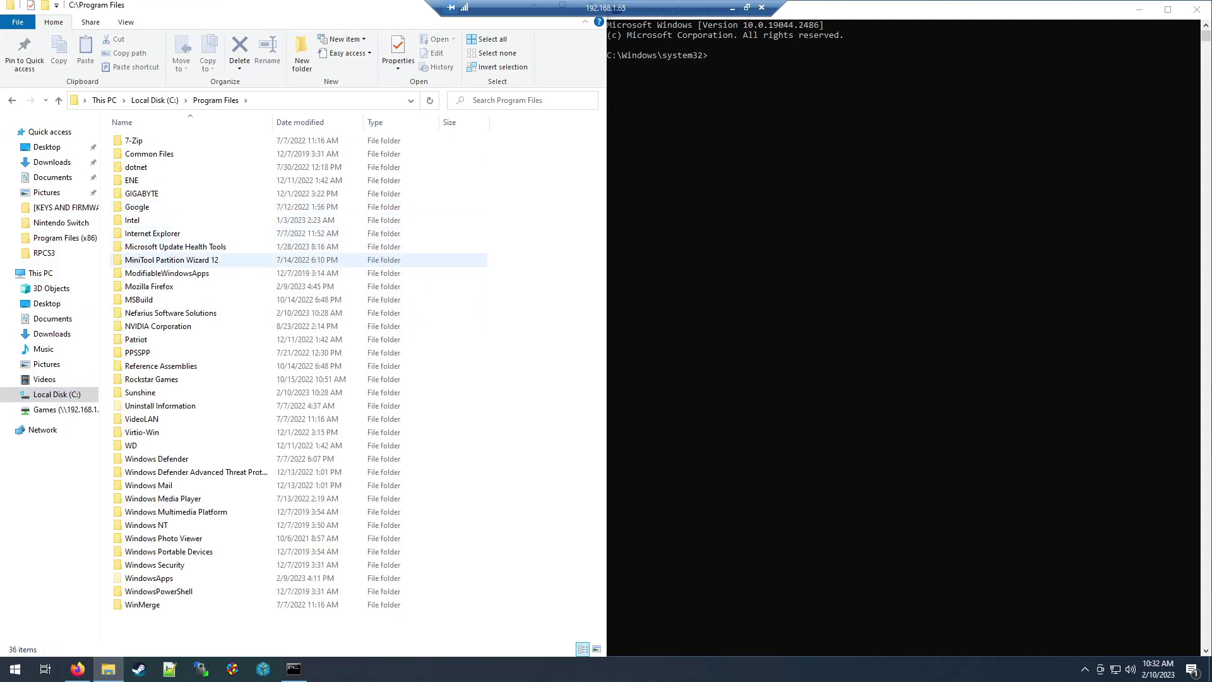
pyautogui.doubleClick(140, 392)
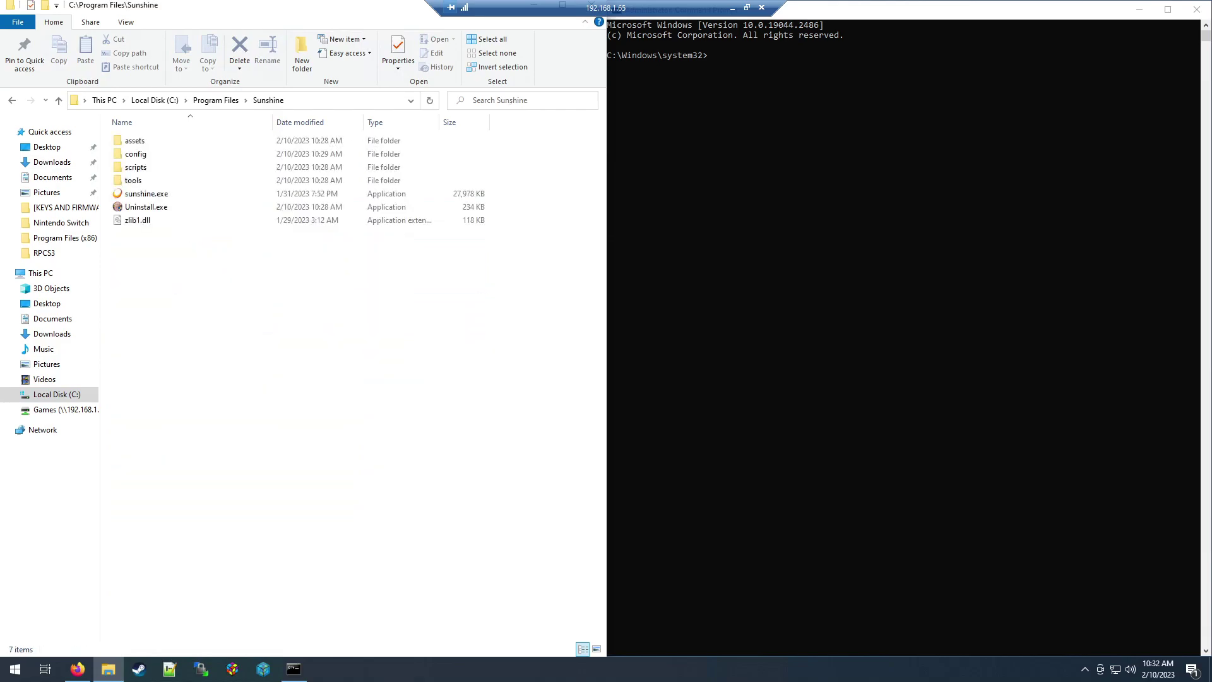
pyautogui.doubleClick(135, 140)
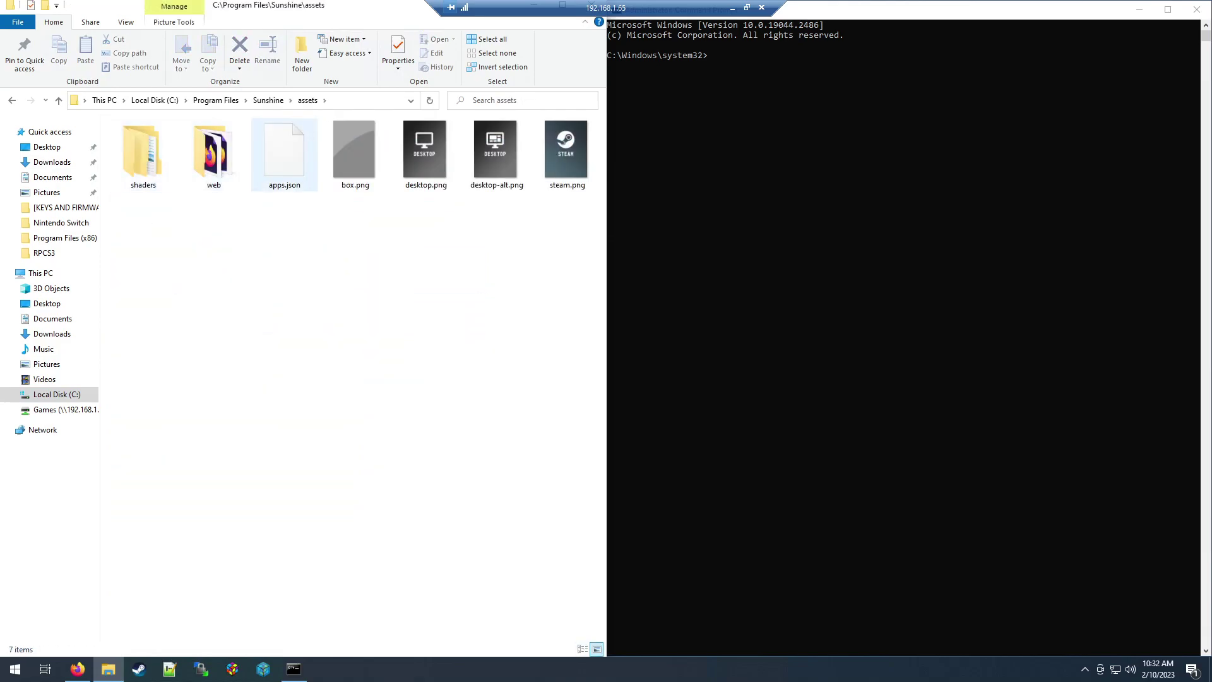
pyautogui.moveTo(120, 231); pyautogui.dragTo(564, 234)
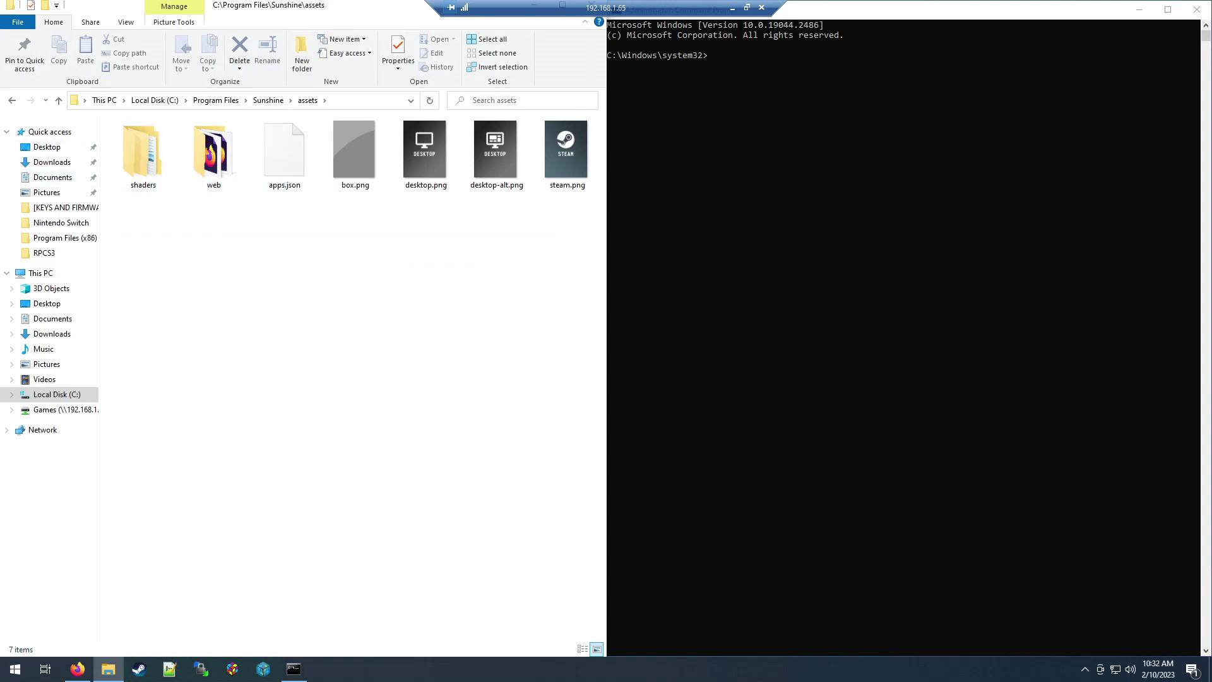
# Step: Examine the Desktop and Steam Big Picture entries of apps.json in Notepad++, close the file and return to the Sunshine folder
pyautogui.click(284, 161)
pyautogui.rightClick(282, 165)
pyautogui.click(354, 201)
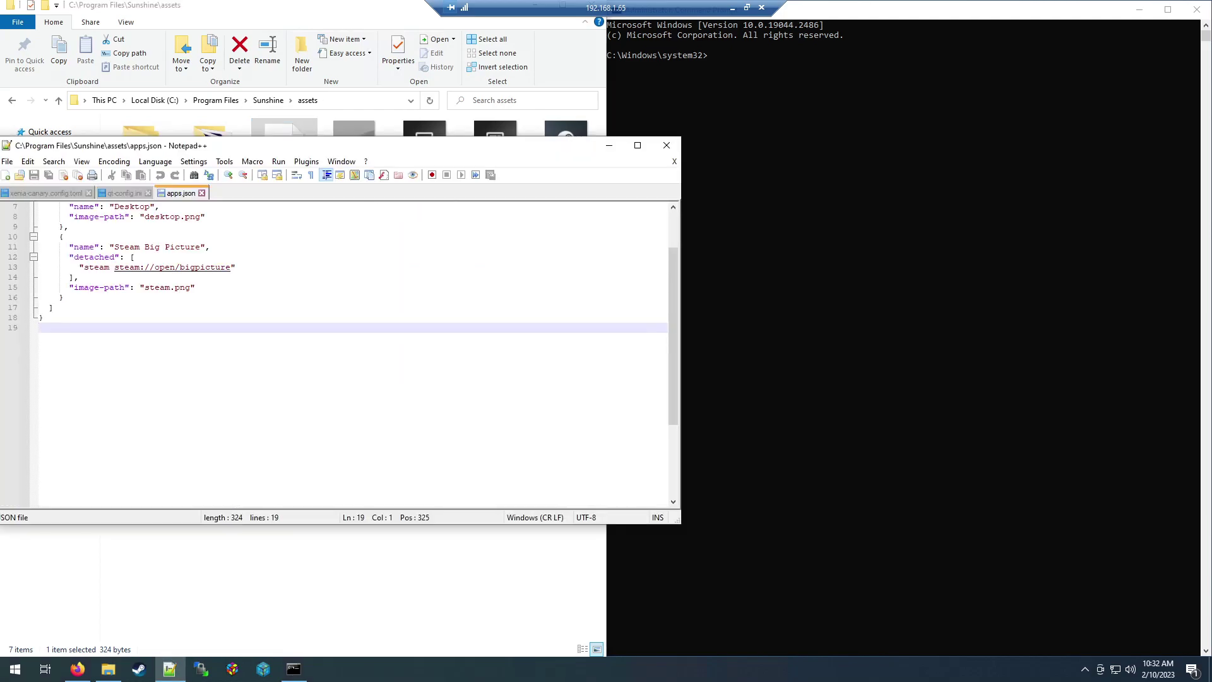
pyautogui.moveTo(69, 207); pyautogui.dragTo(42, 317)
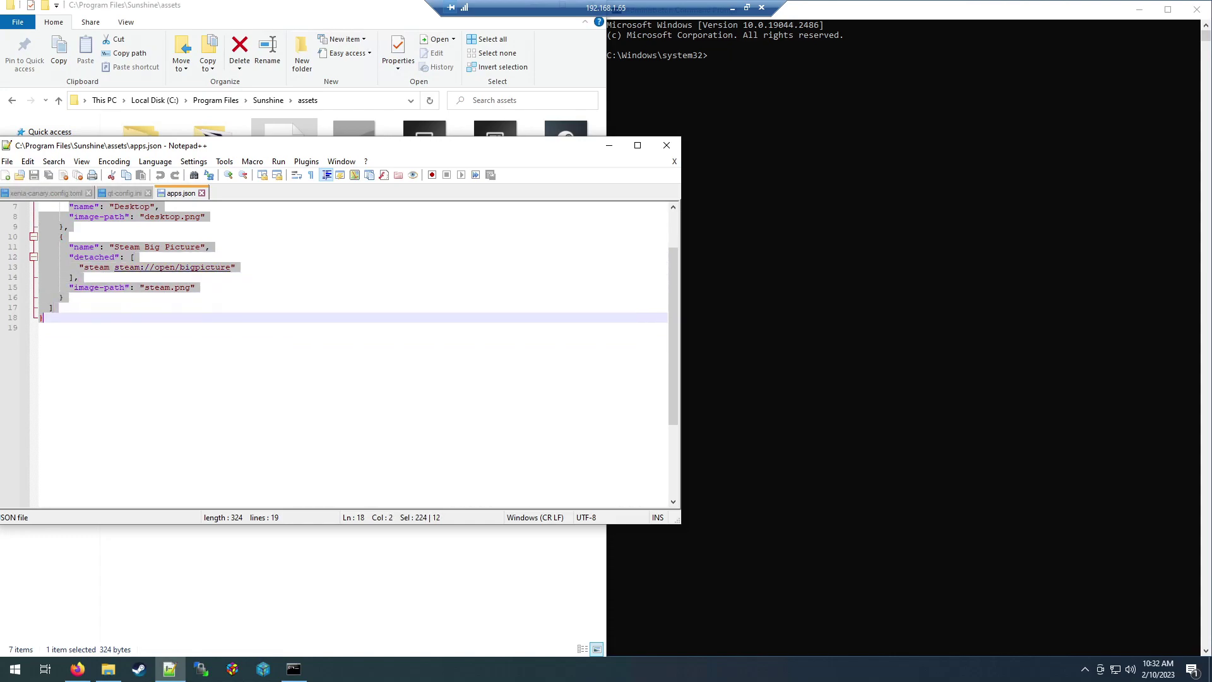
pyautogui.click(79, 277)
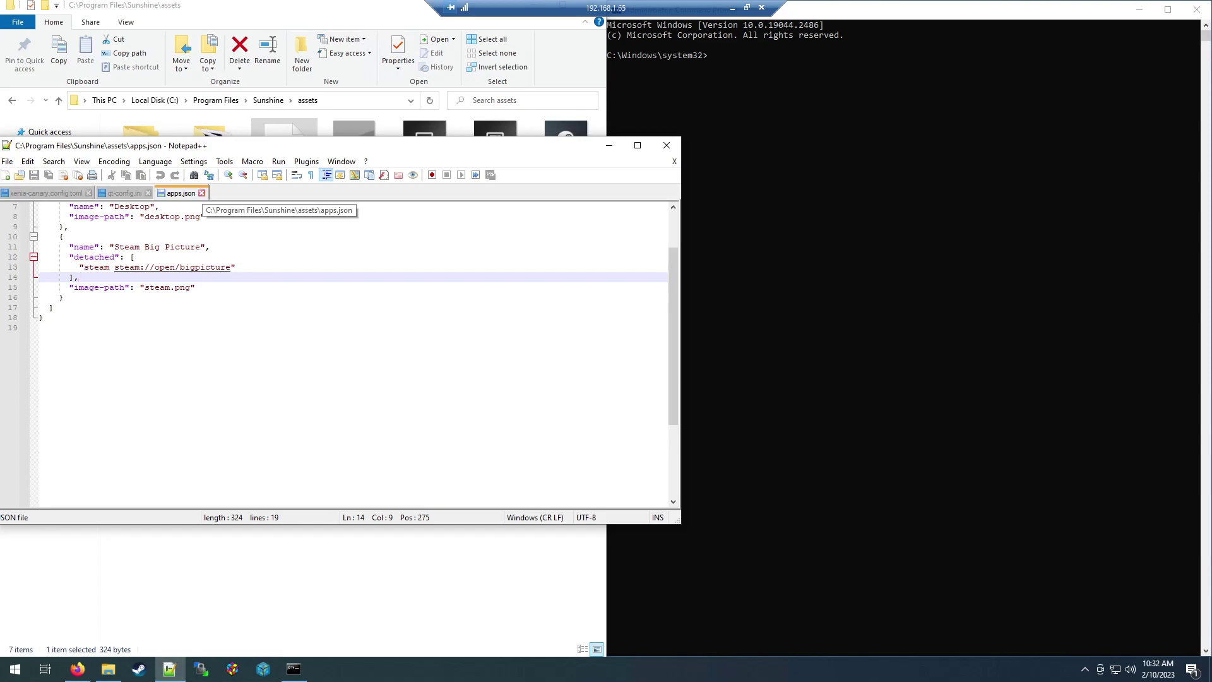
pyautogui.click(202, 193)
pyautogui.click(608, 145)
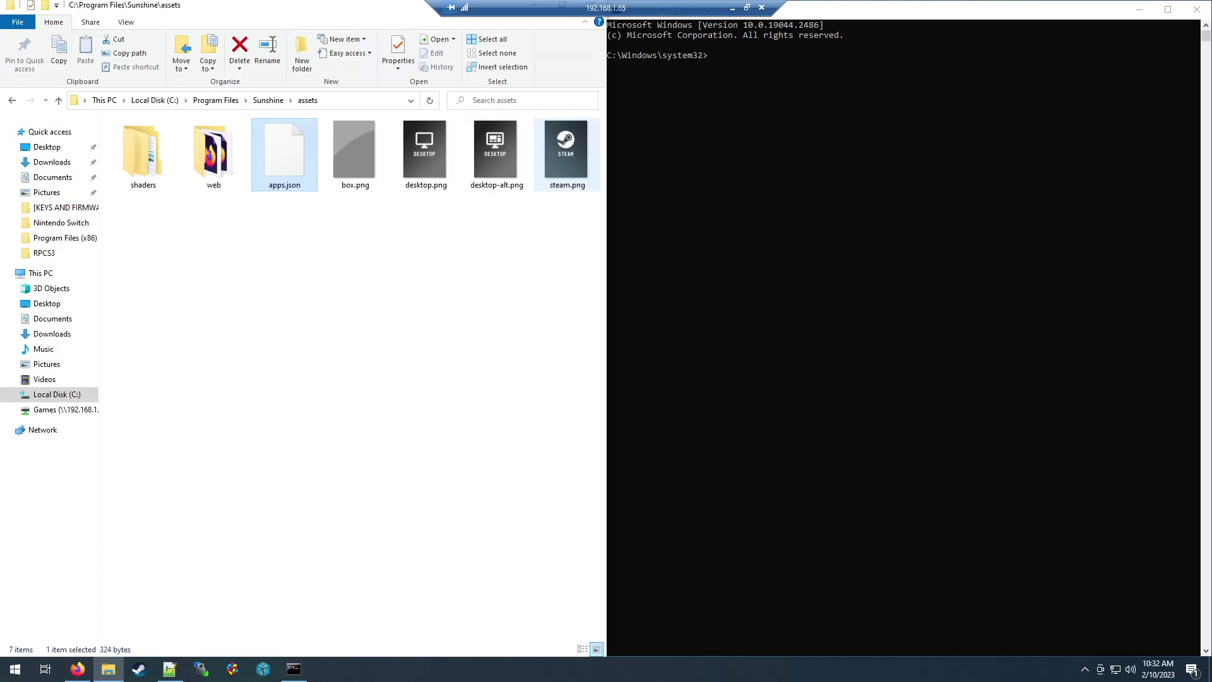
pyautogui.click(12, 99)
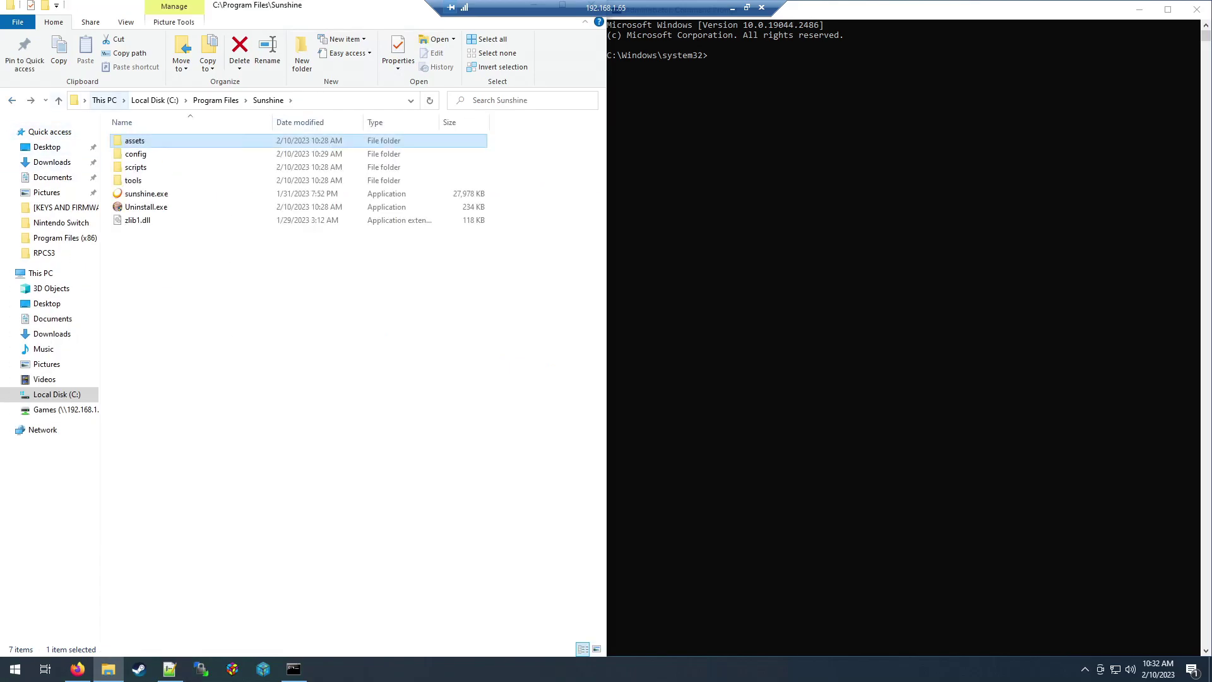
# Step: Open the config folder inside Sunshine's program folder and select apps.json
pyautogui.doubleClick(136, 154)
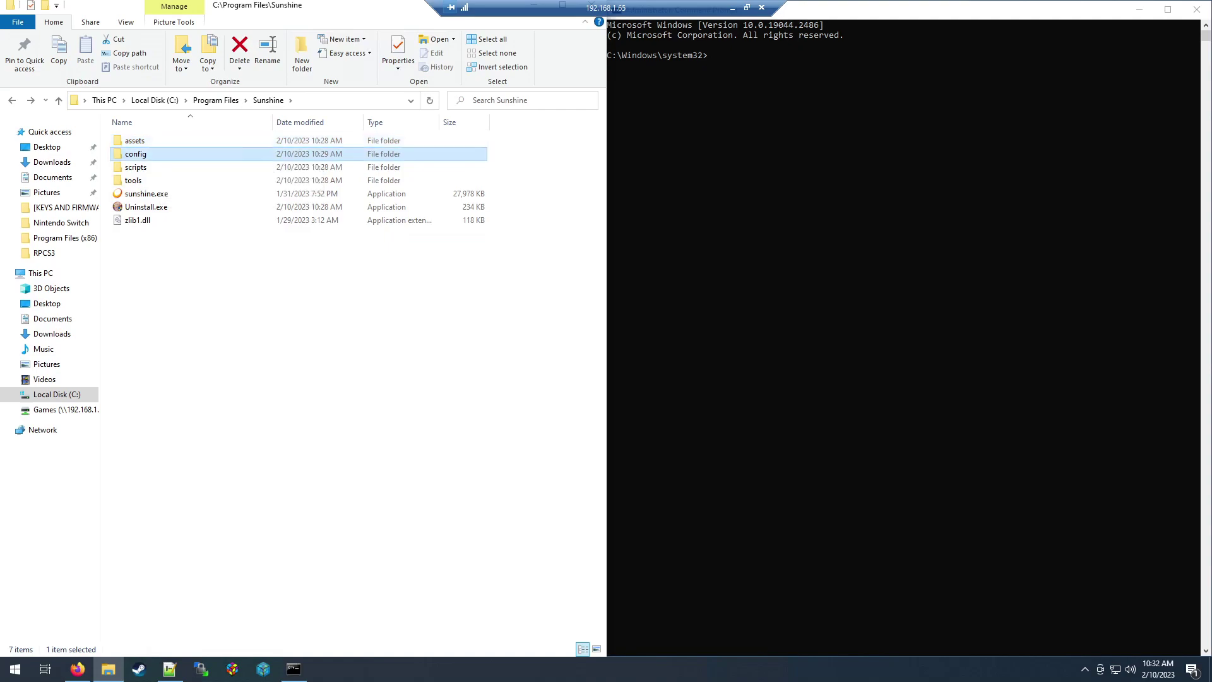
pyautogui.click(140, 154)
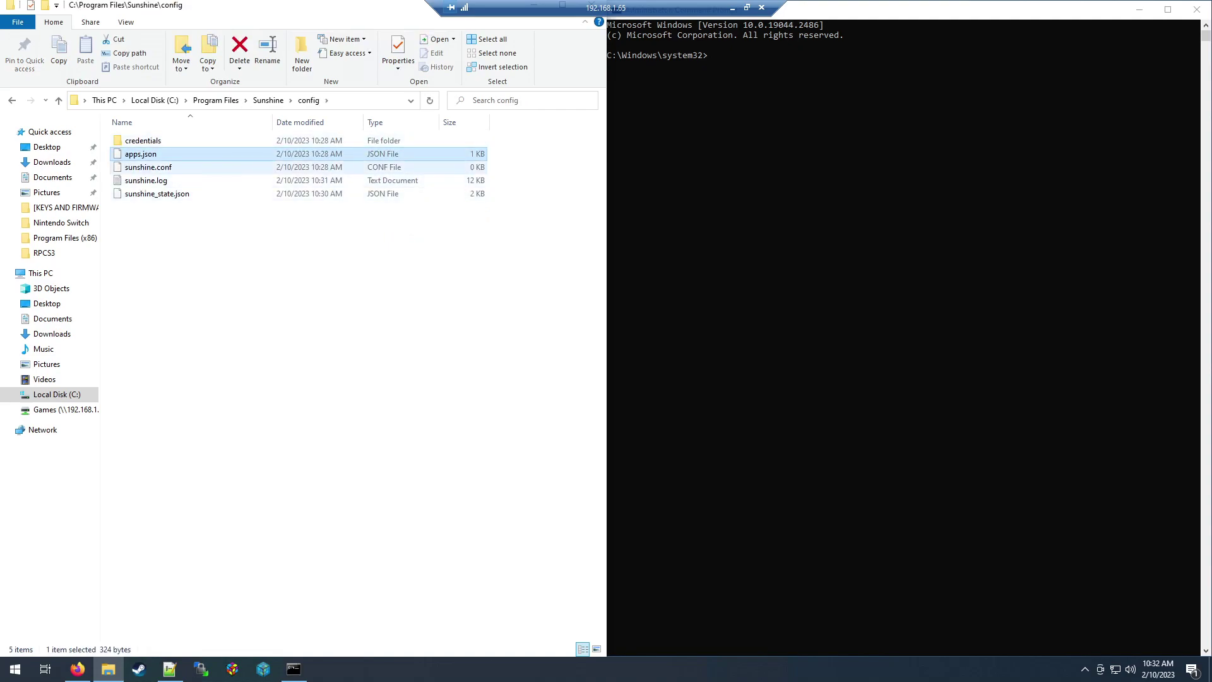
# Step: Change the Command Prompt directory to the user's Downloads folder and list its contents with dir
pyautogui.click(710, 55)
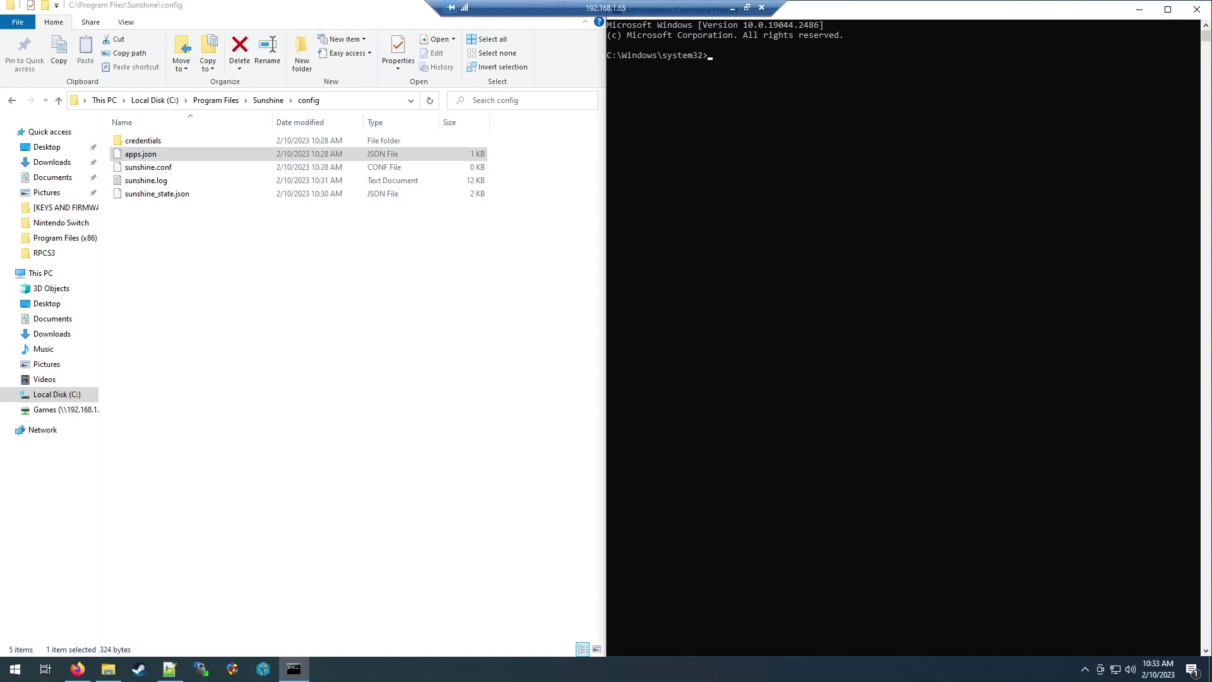
pyautogui.write('cd C:\\Users\\QUIRK\\Downloads')
pyautogui.press('Return')
pyautogui.write('dir')
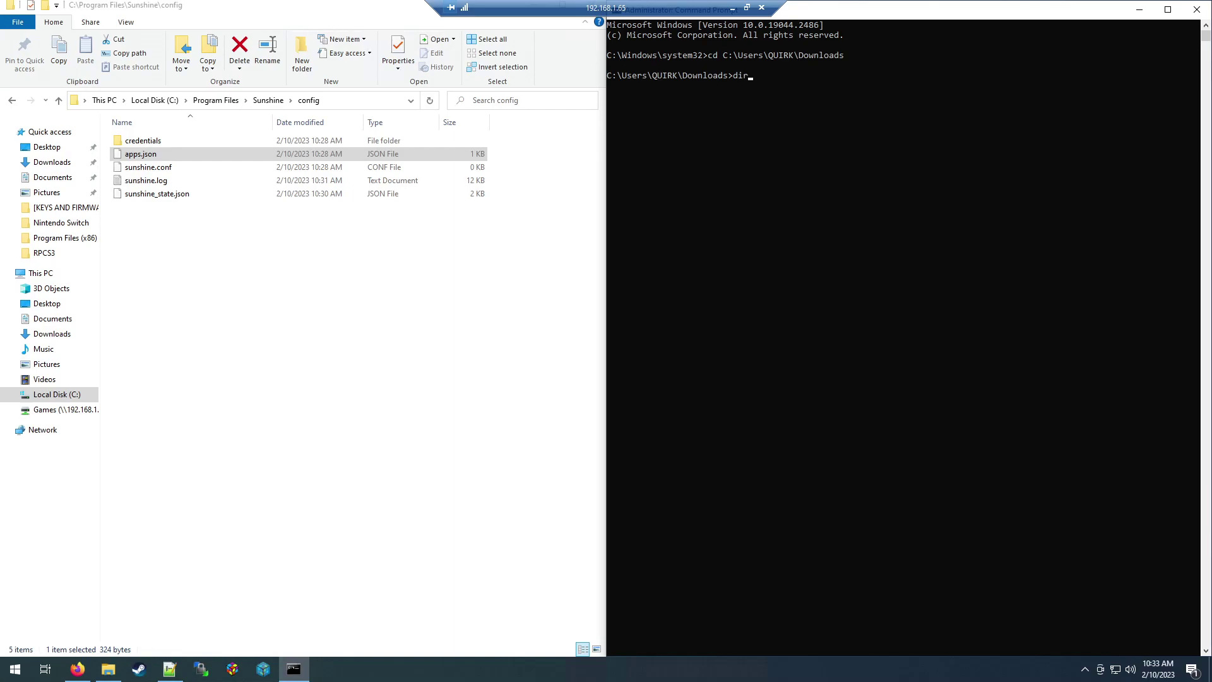
pyautogui.press('Return')
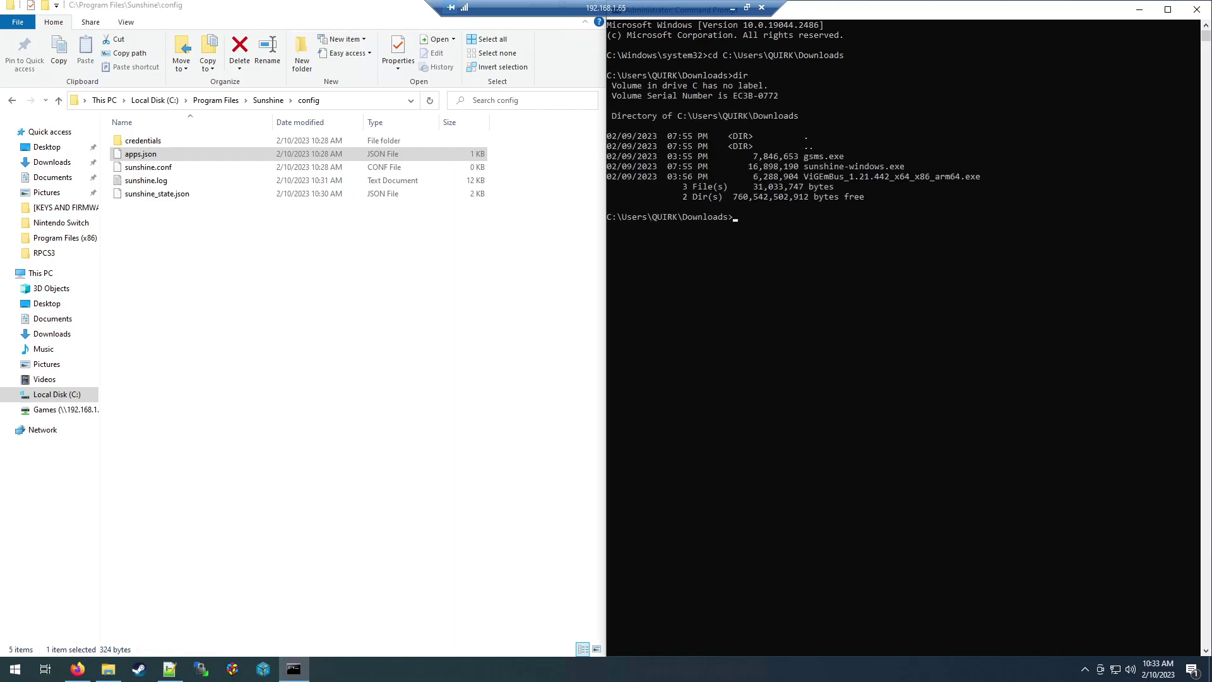
# Step: Run gsms.exe -a "C:\Program Files\Sunshine\config\apps.json" in Command Prompt, copying the folder path from File Explorer
pyautogui.write('gsms.exe -a')
pyautogui.click(348, 100)
pyautogui.hotkey('ctrl', 'c')
pyautogui.rightClick(348, 105)
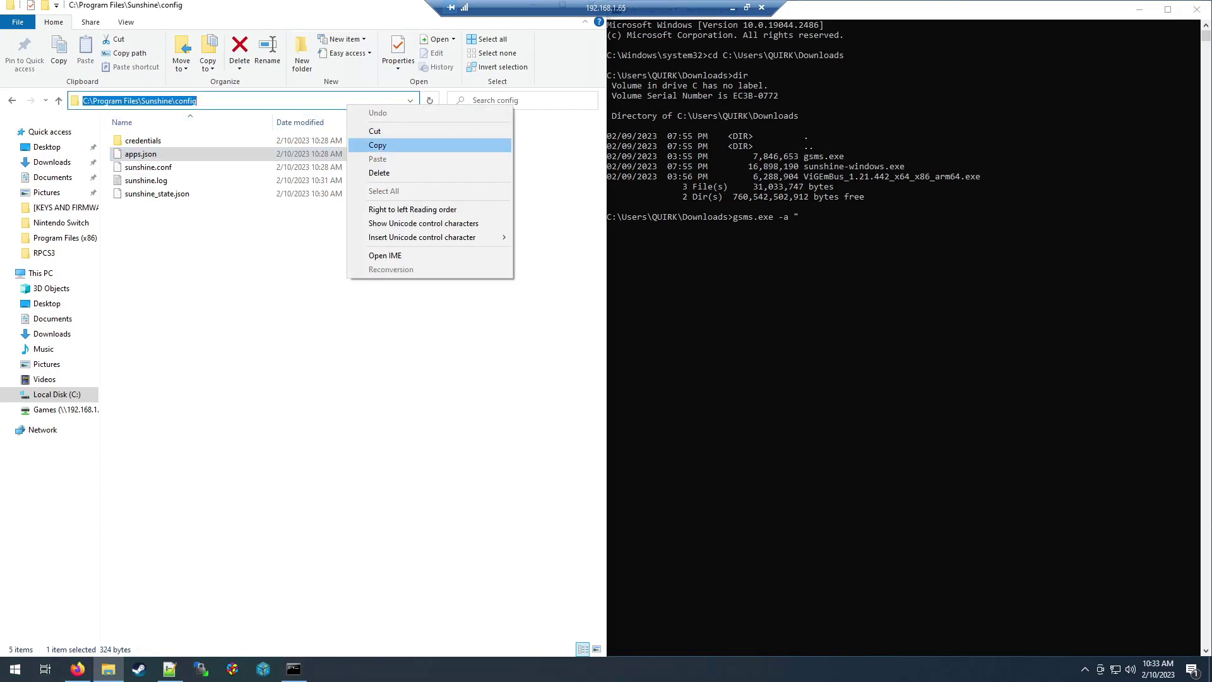
pyautogui.click(378, 145)
pyautogui.click(801, 216)
pyautogui.hotkey('ctrl', 'v')
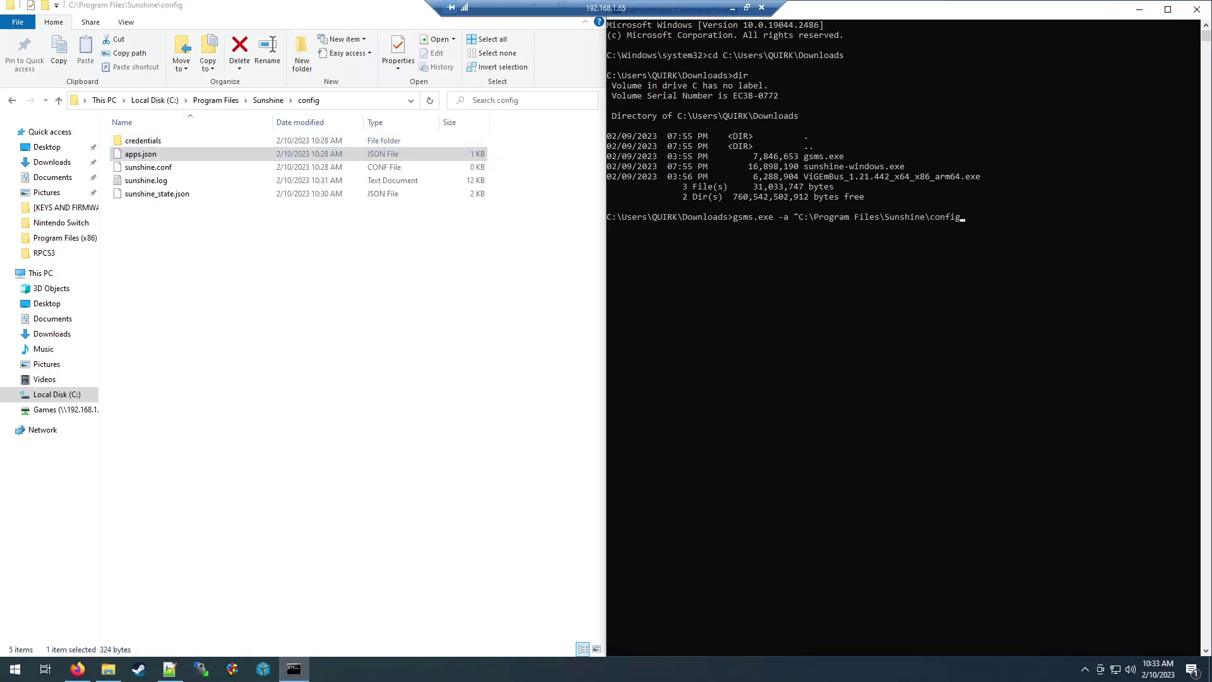
pyautogui.write('\\apps.json"')
pyautogui.press('Return')
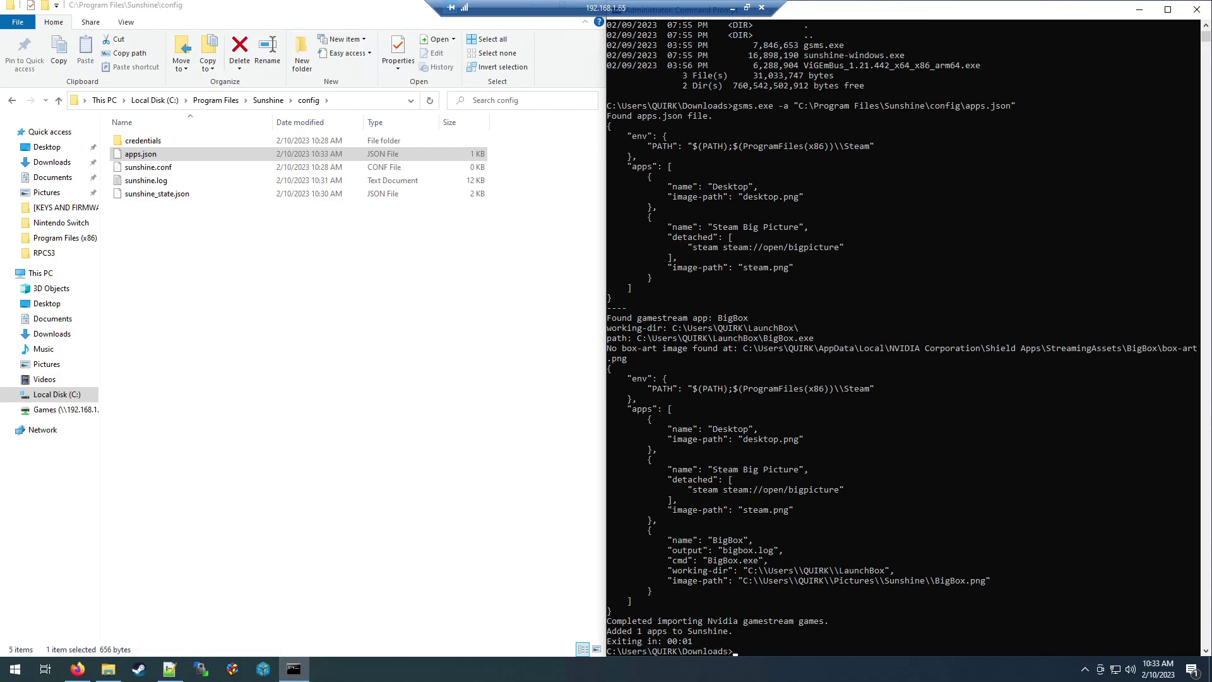
# Step: Examine the BigBox entry of apps.json in Notepad++, and close the file and the editor
pyautogui.click(296, 284)
pyautogui.click(161, 154)
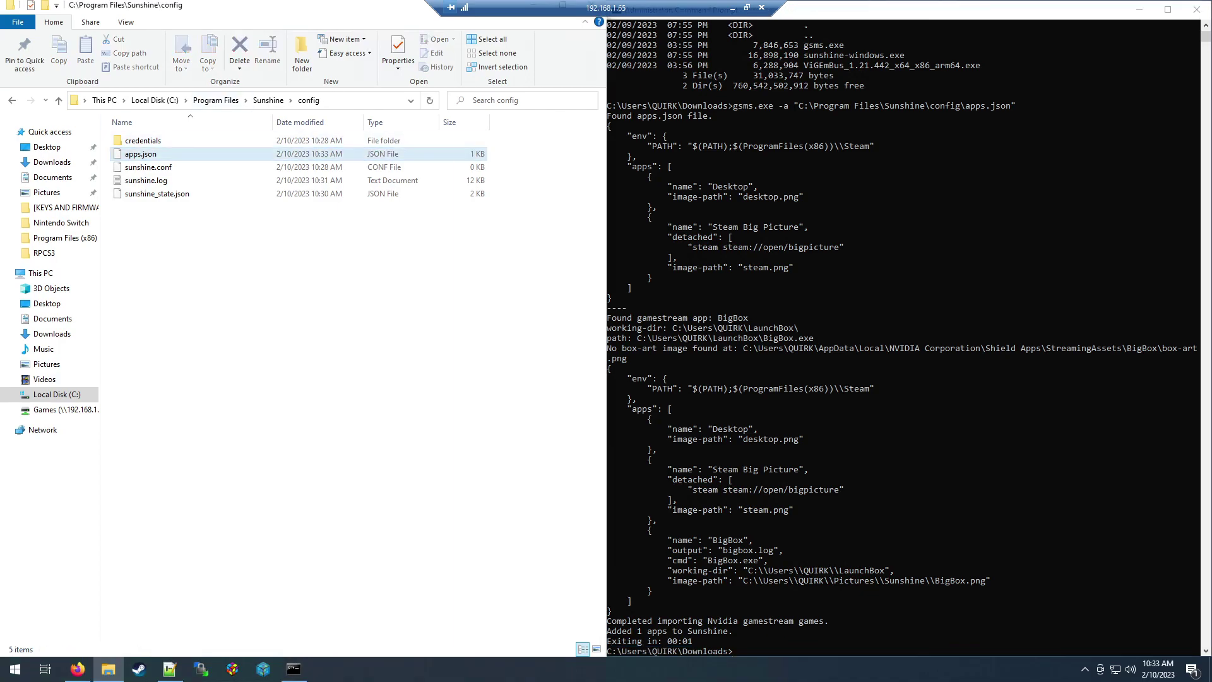
pyautogui.rightClick(165, 153)
pyautogui.click(221, 190)
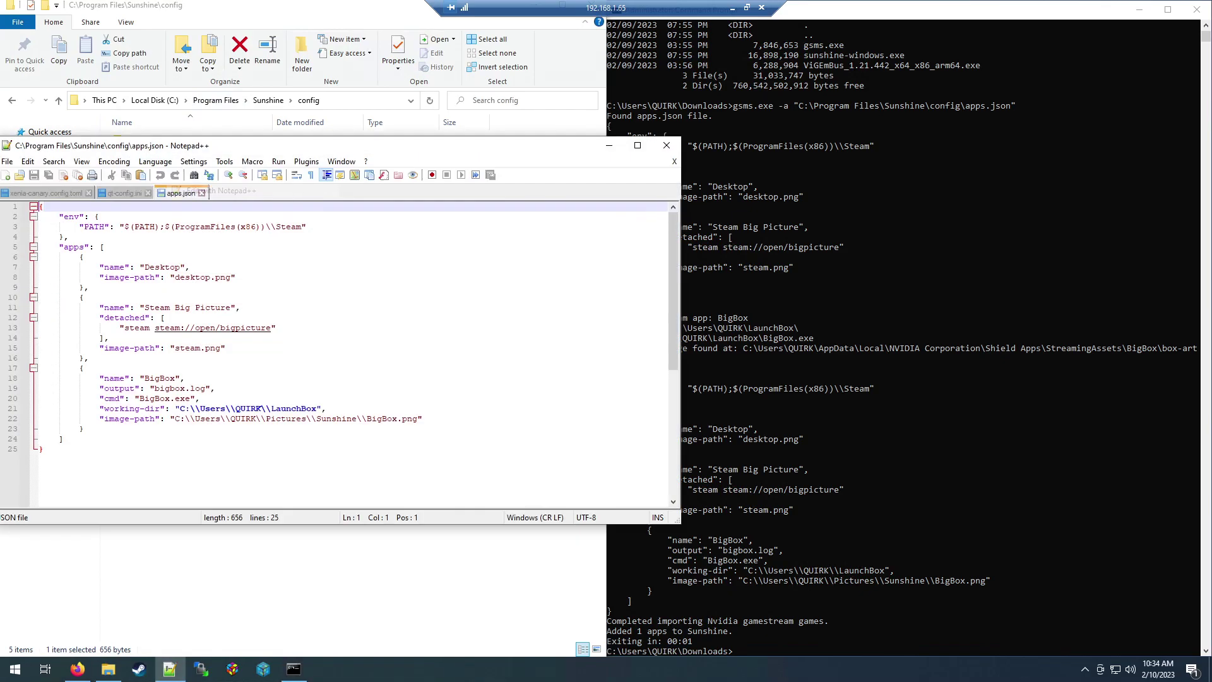
pyautogui.moveTo(422, 418); pyautogui.dragTo(39, 378)
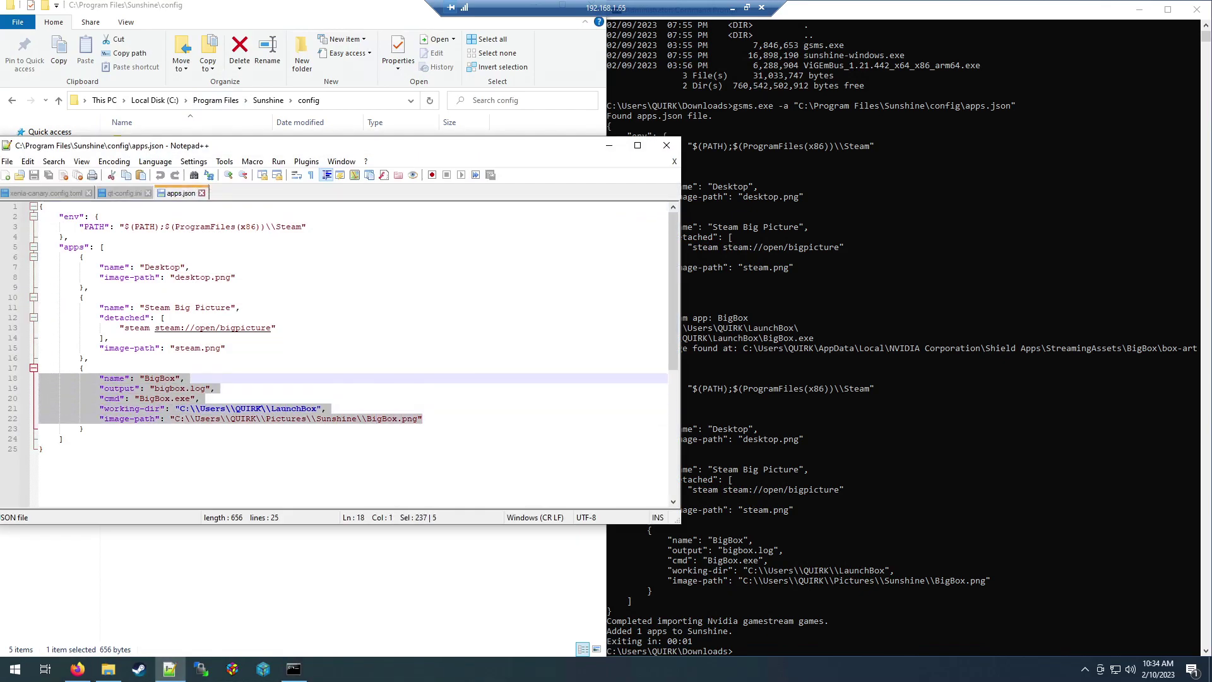
pyautogui.click(276, 327)
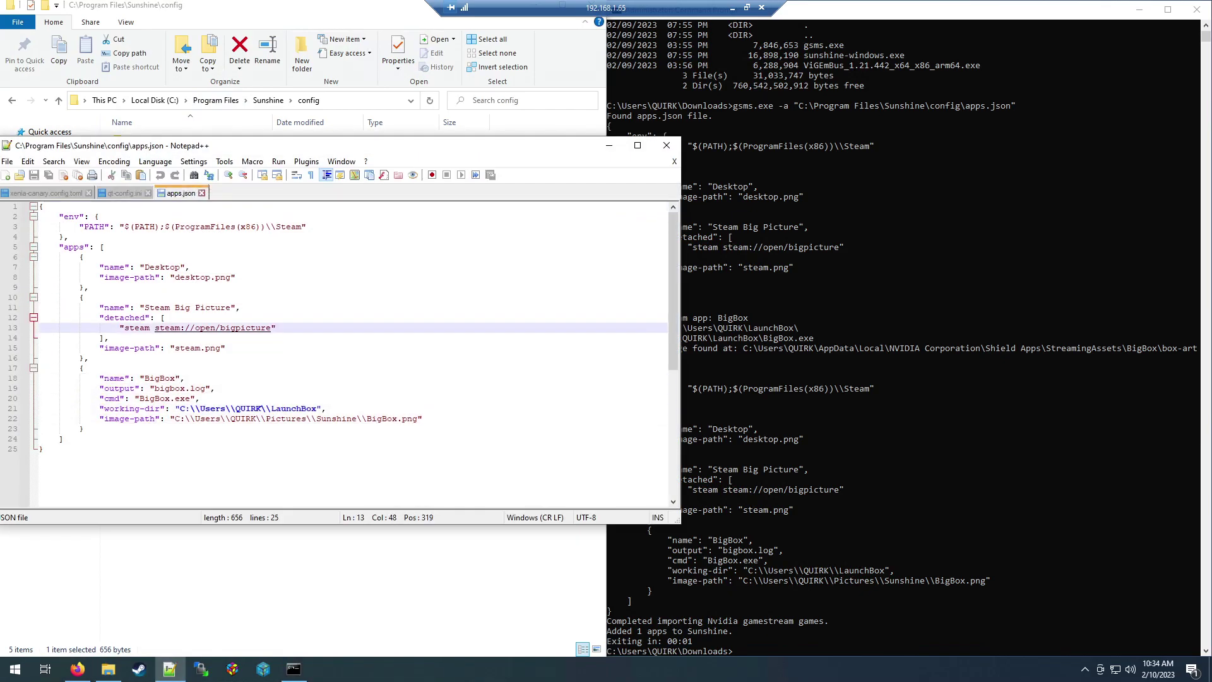
pyautogui.click(201, 193)
pyautogui.click(666, 145)
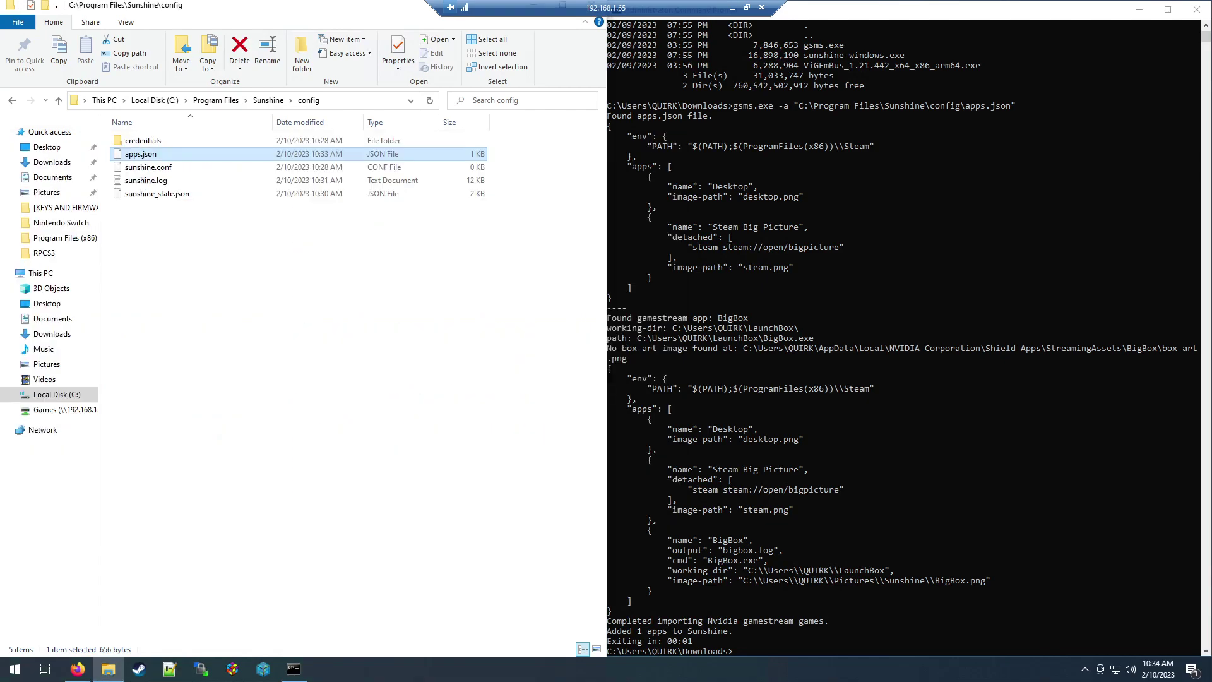
# Step: Close Command Prompt and the File Explorer window on the remote PC
pyautogui.click(302, 284)
pyautogui.click(1196, 9)
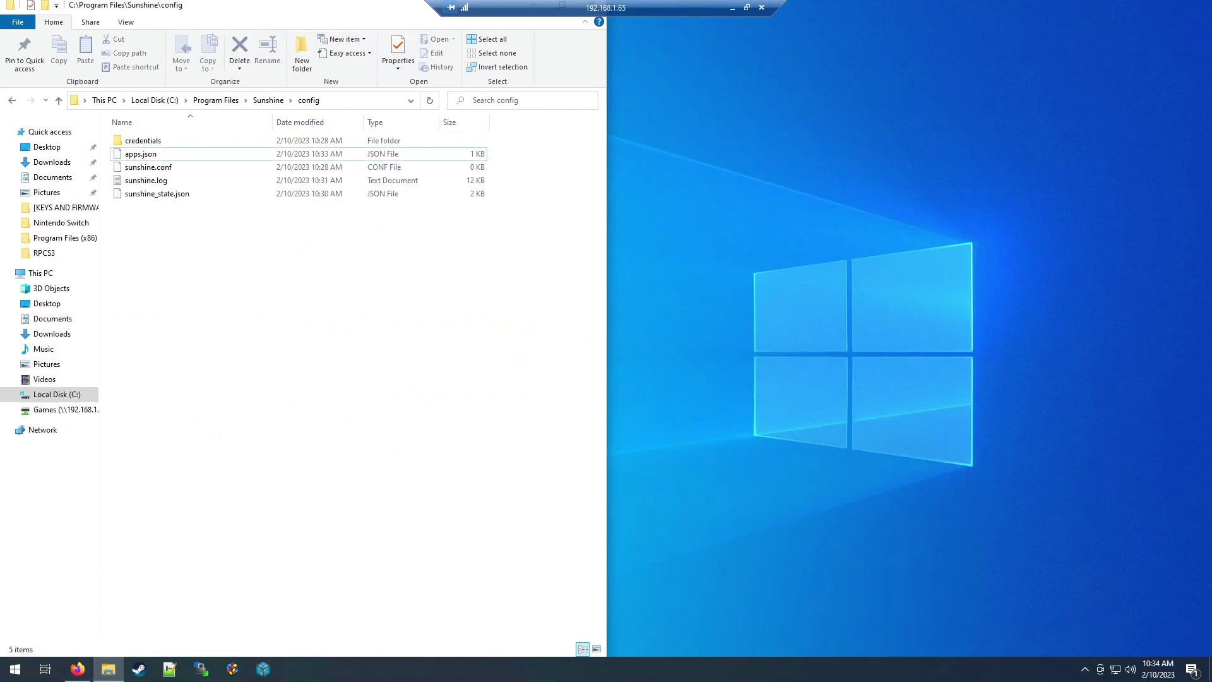
pyautogui.moveTo(378, 7); pyautogui.dragTo(75, 74)
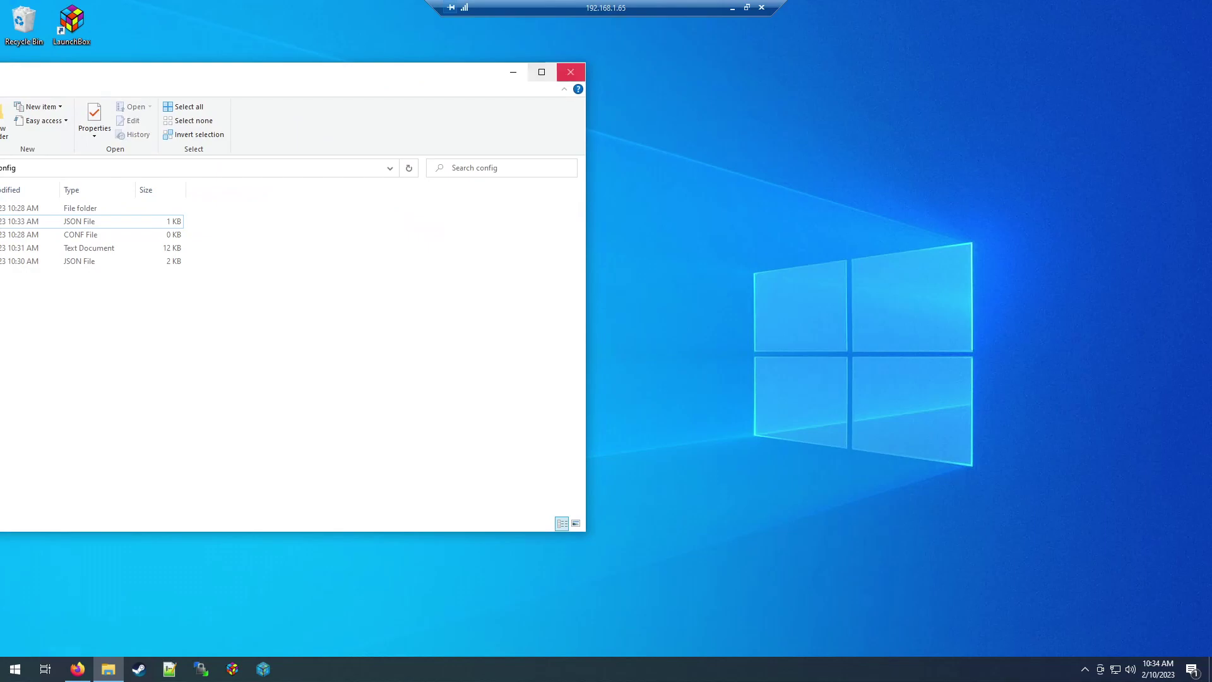
pyautogui.click(570, 71)
# Step: Minimize the remote desktop, view STEAMSVR's applications in Moonlight, close Moonlight and return to the remote PC
pyautogui.click(732, 8)
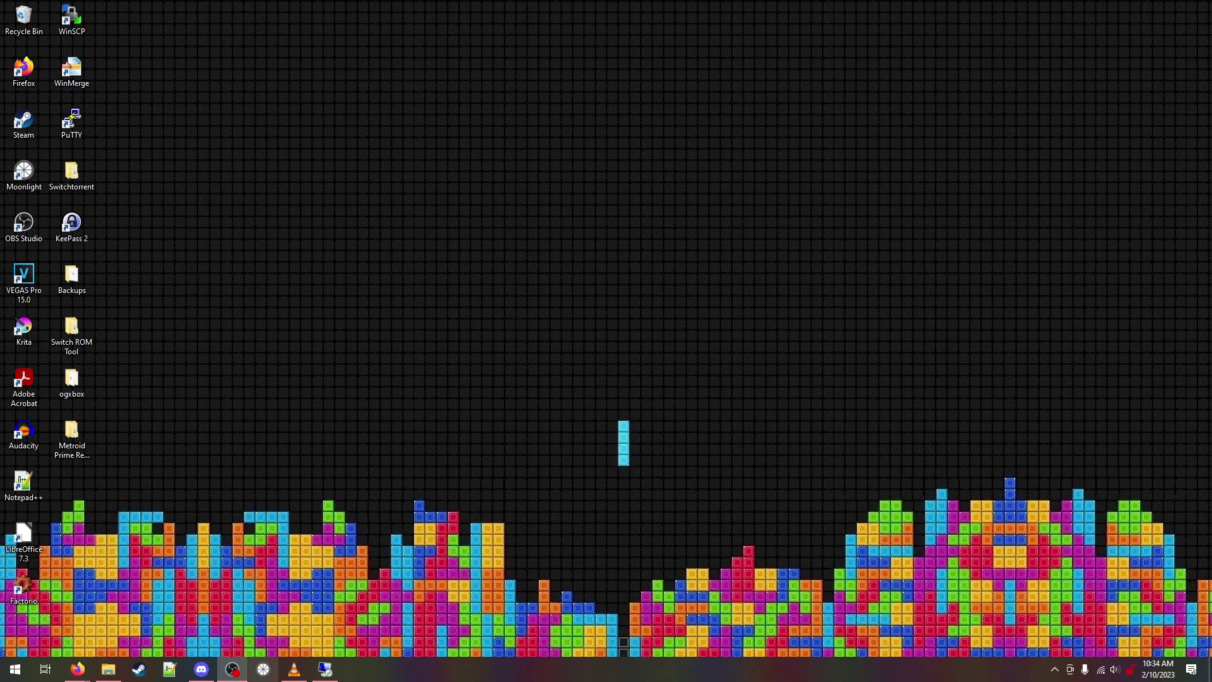
pyautogui.click(263, 669)
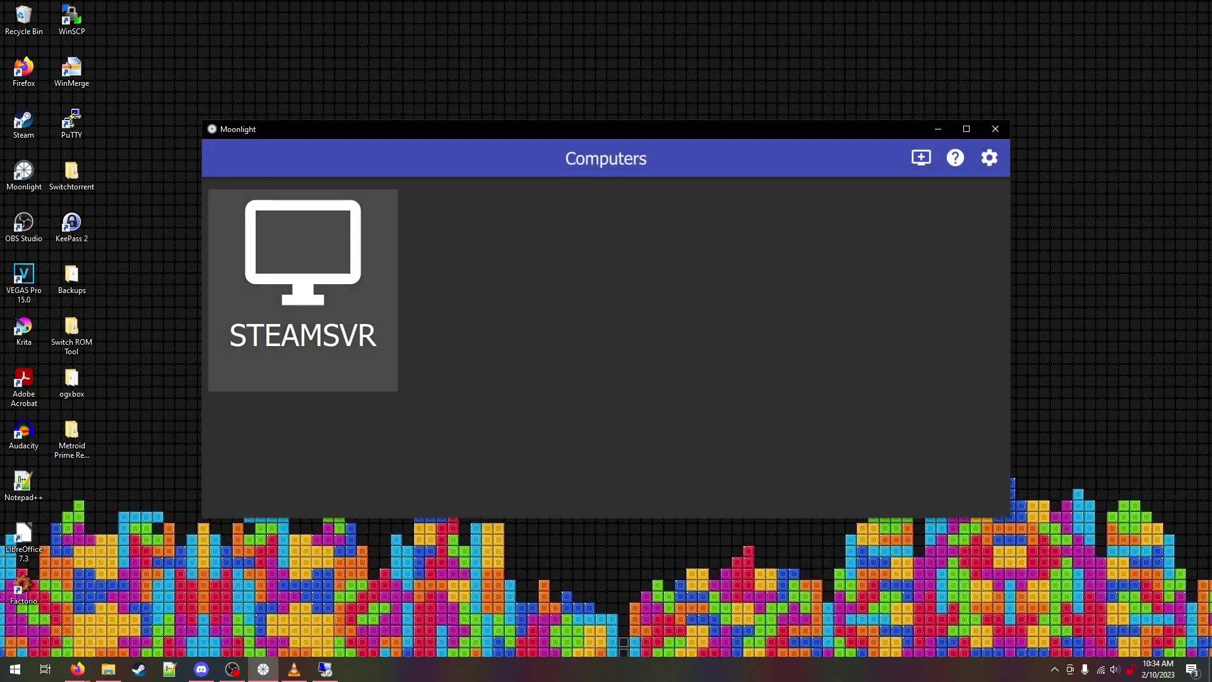
pyautogui.click(302, 290)
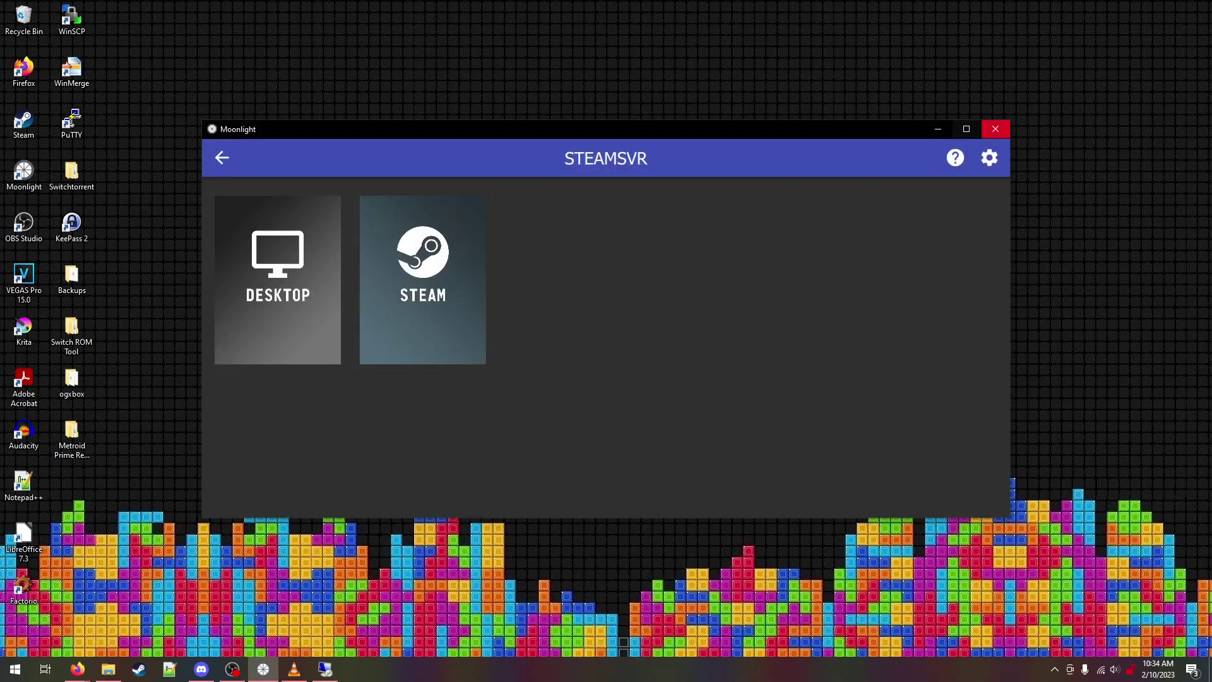
pyautogui.click(996, 129)
pyautogui.click(325, 669)
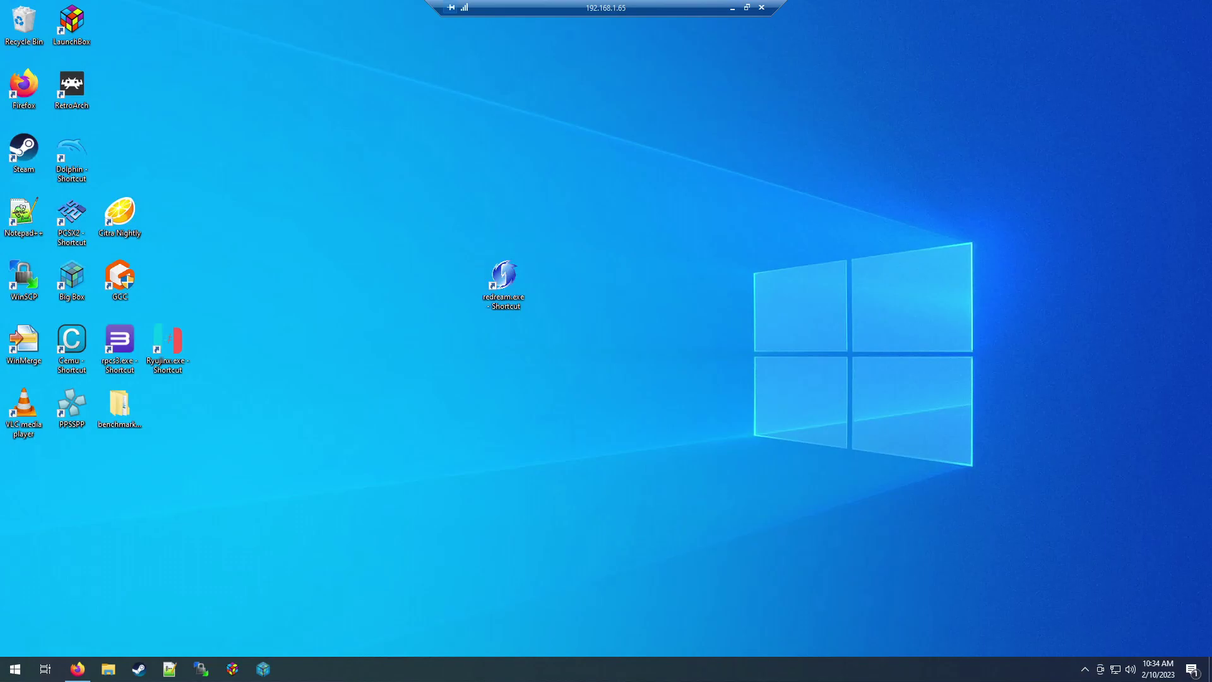
# Step: Reload Sunshine's application list in Firefox, restart Sunshine from its troubleshooting options and minimize the browser
pyautogui.click(77, 669)
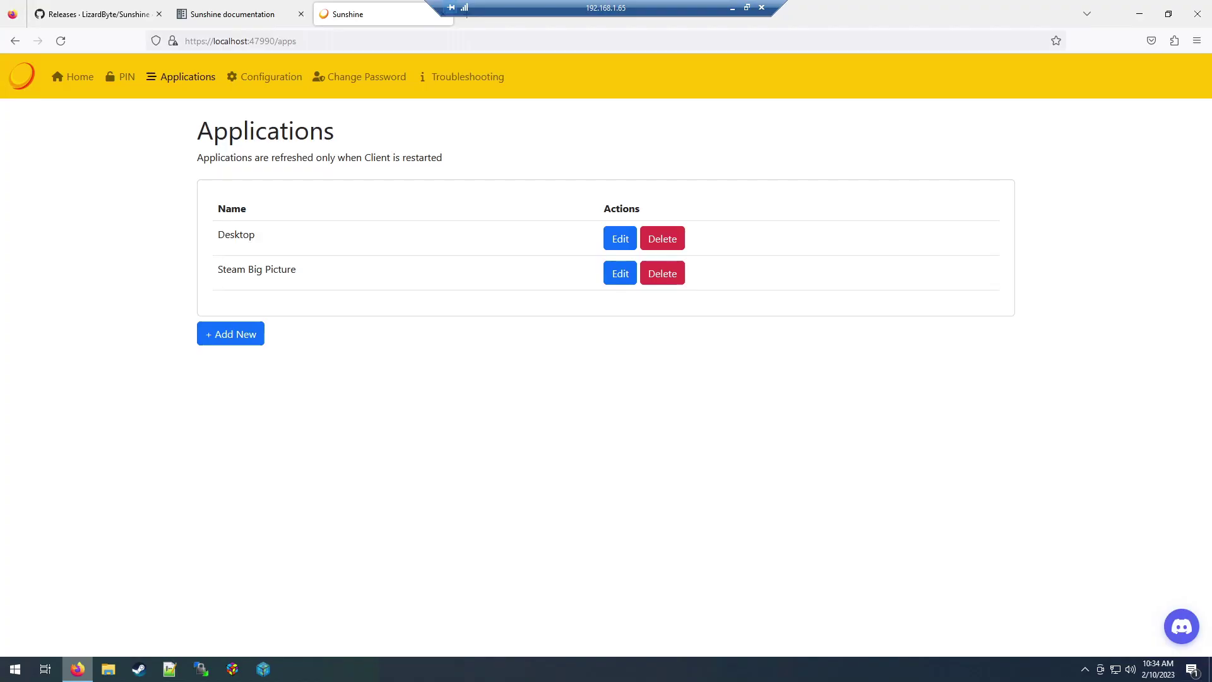
pyautogui.click(61, 40)
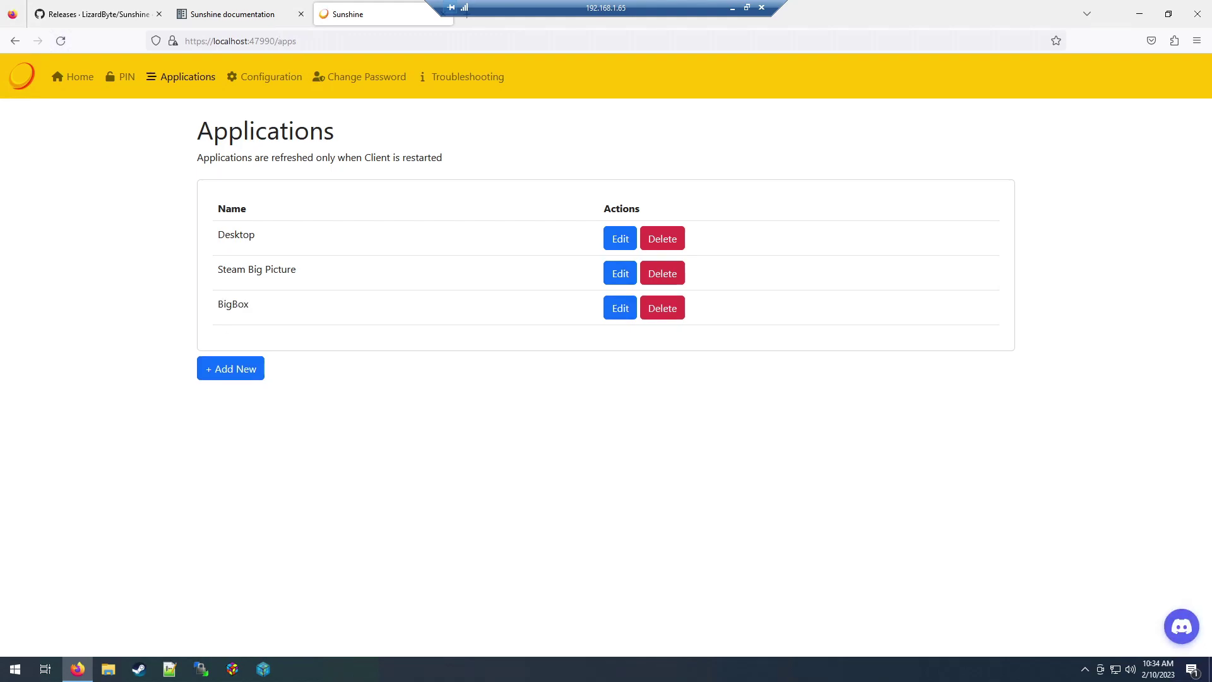
pyautogui.click(462, 76)
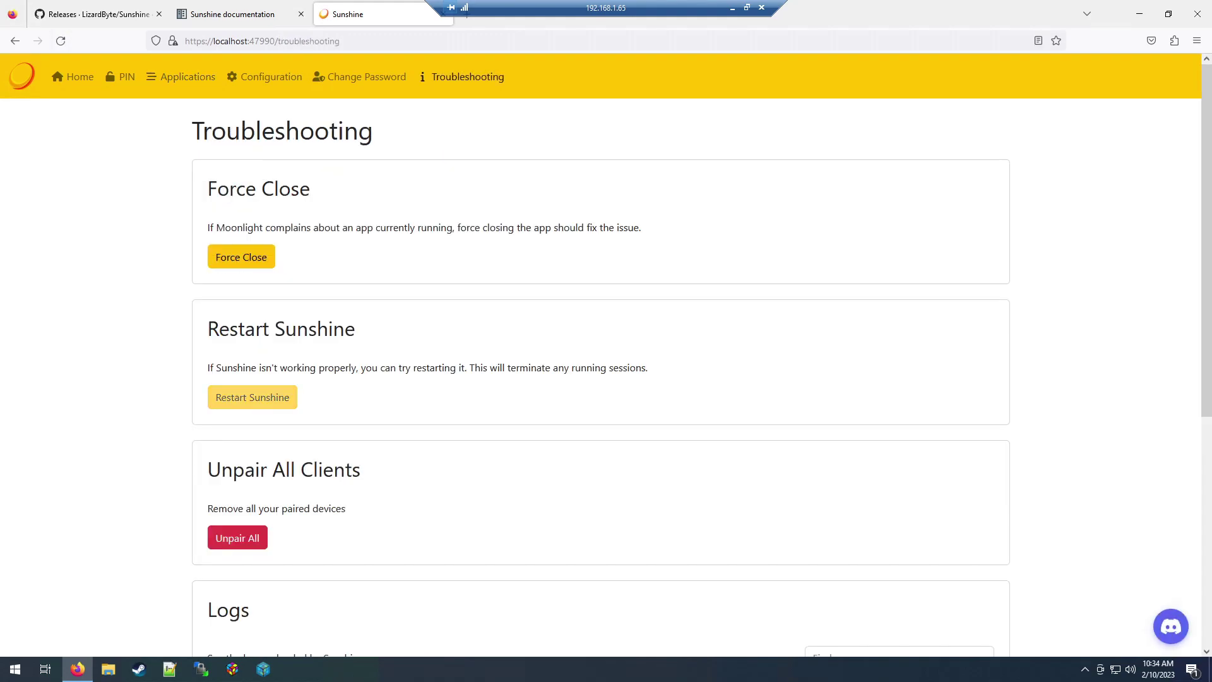
pyautogui.click(1139, 13)
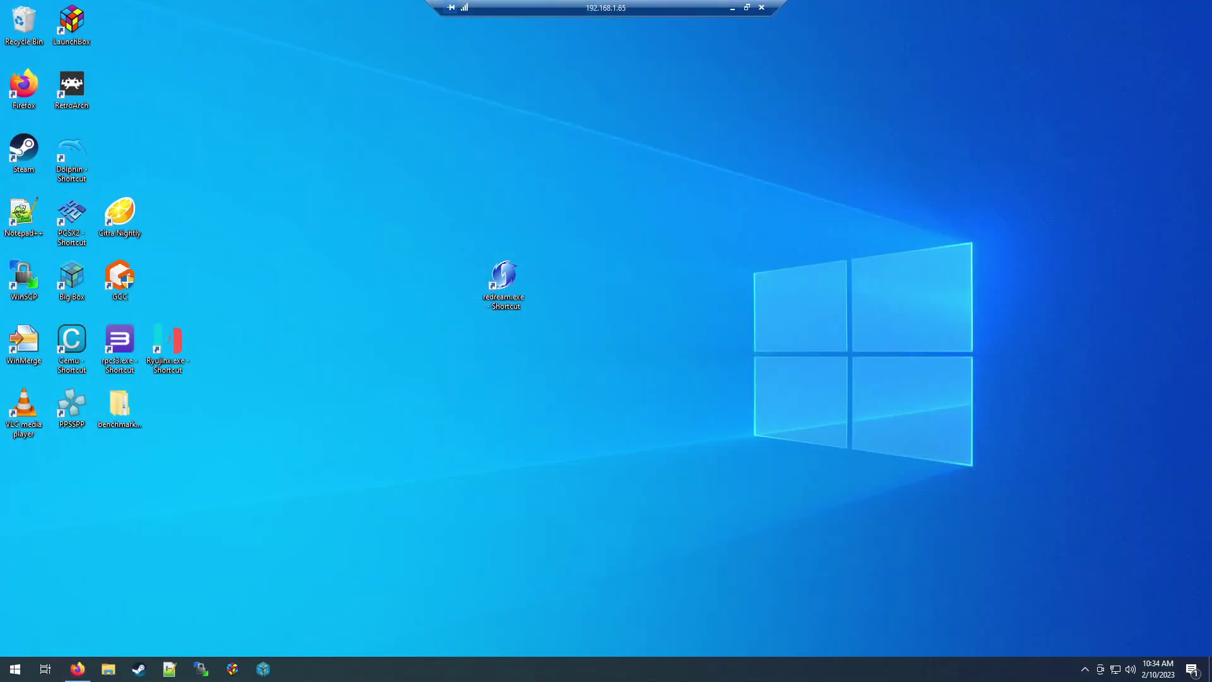
# Step: Switch to Moonlight on the local PC, open STEAMSVR and try to start BigBox
pyautogui.click(732, 7)
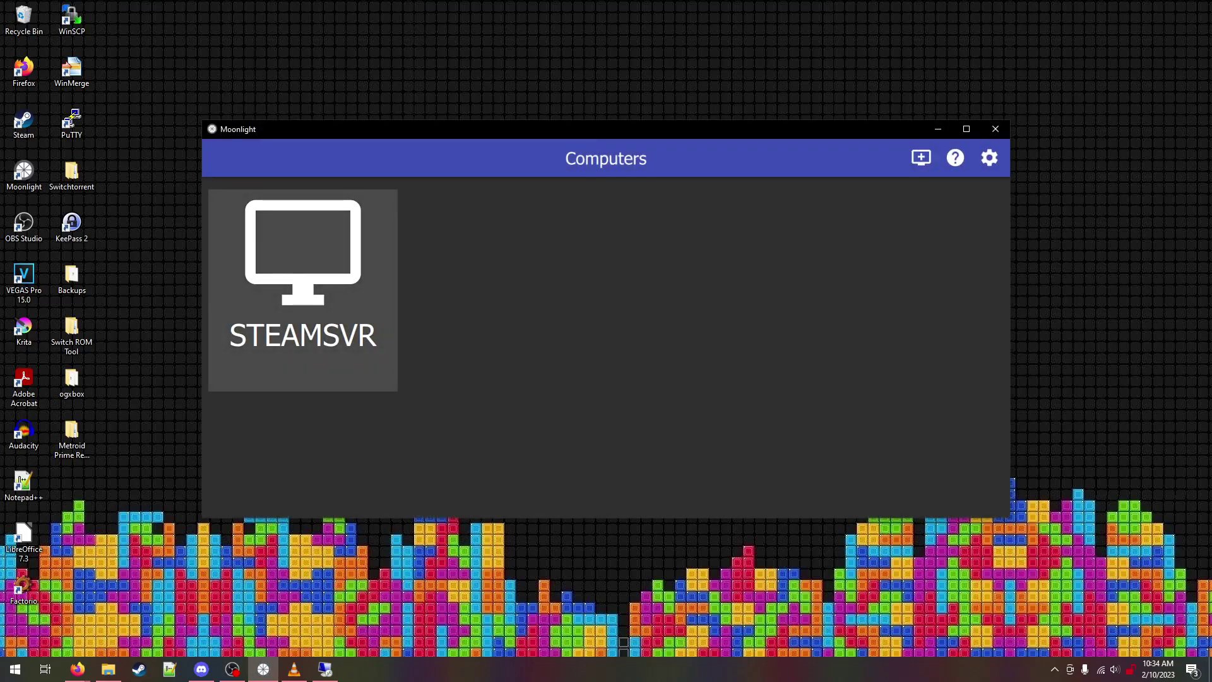
pyautogui.click(301, 289)
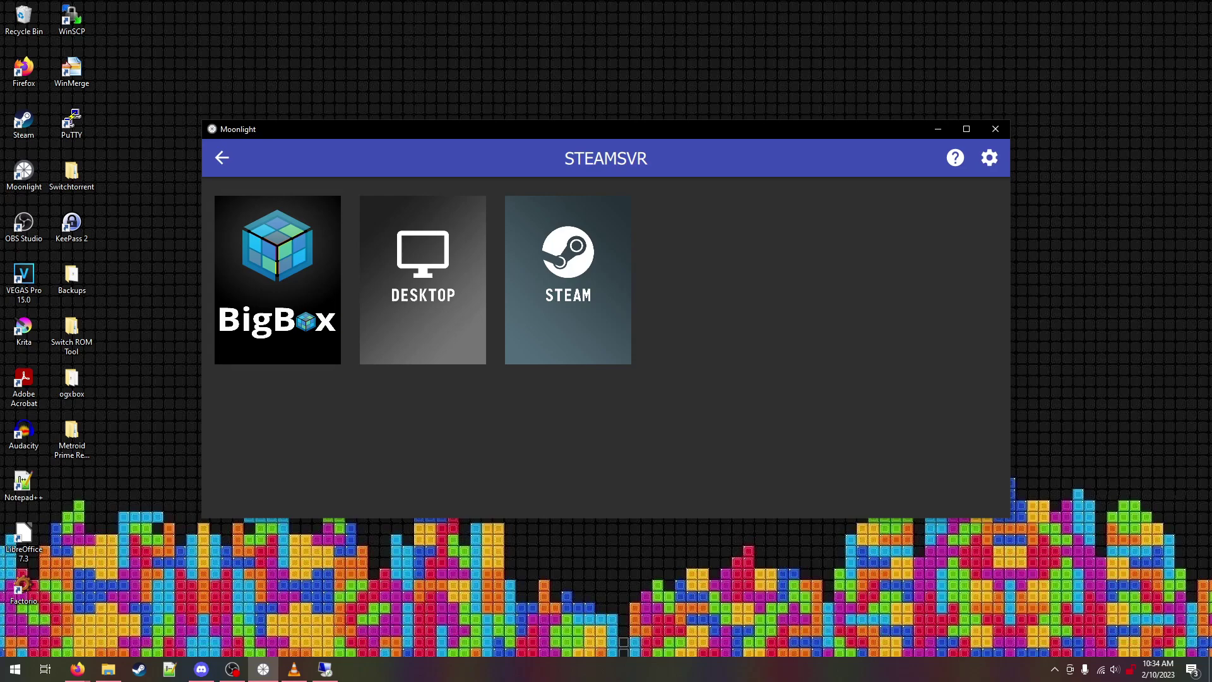
pyautogui.press('Return')
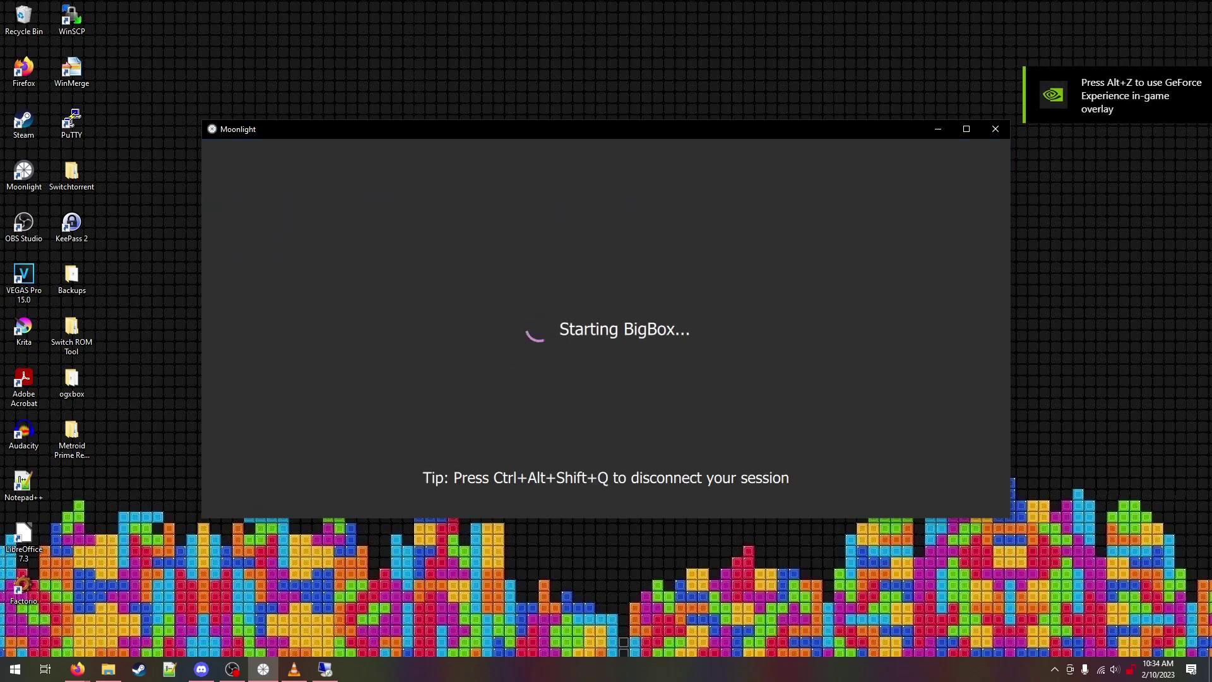
pyautogui.press('Return')
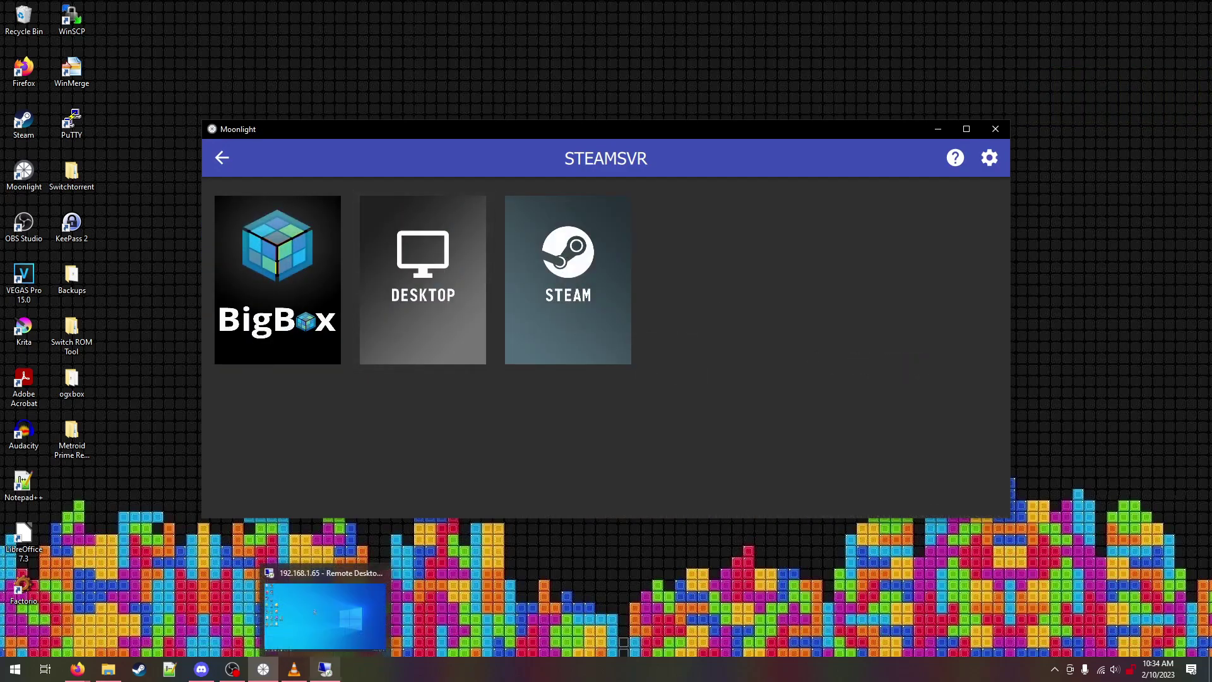
# Step: Return to Sunshine's application list in Firefox on the remote PC and open the BigBox entry for editing
pyautogui.click(325, 668)
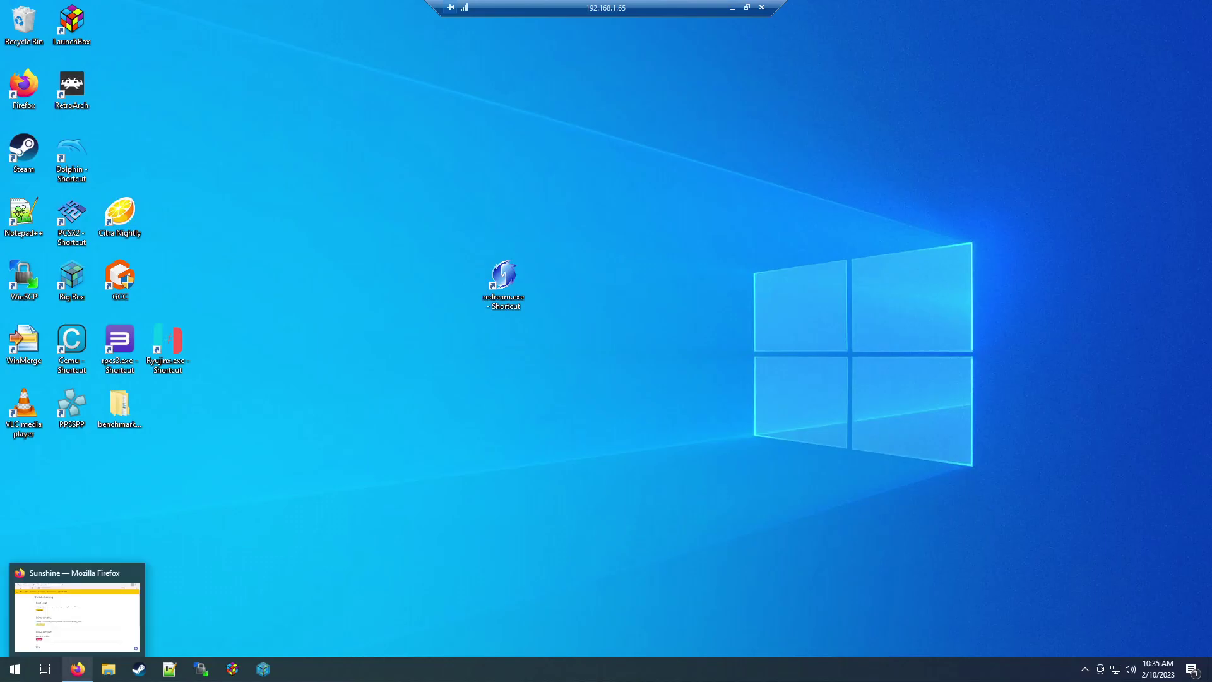
pyautogui.click(77, 668)
pyautogui.click(183, 77)
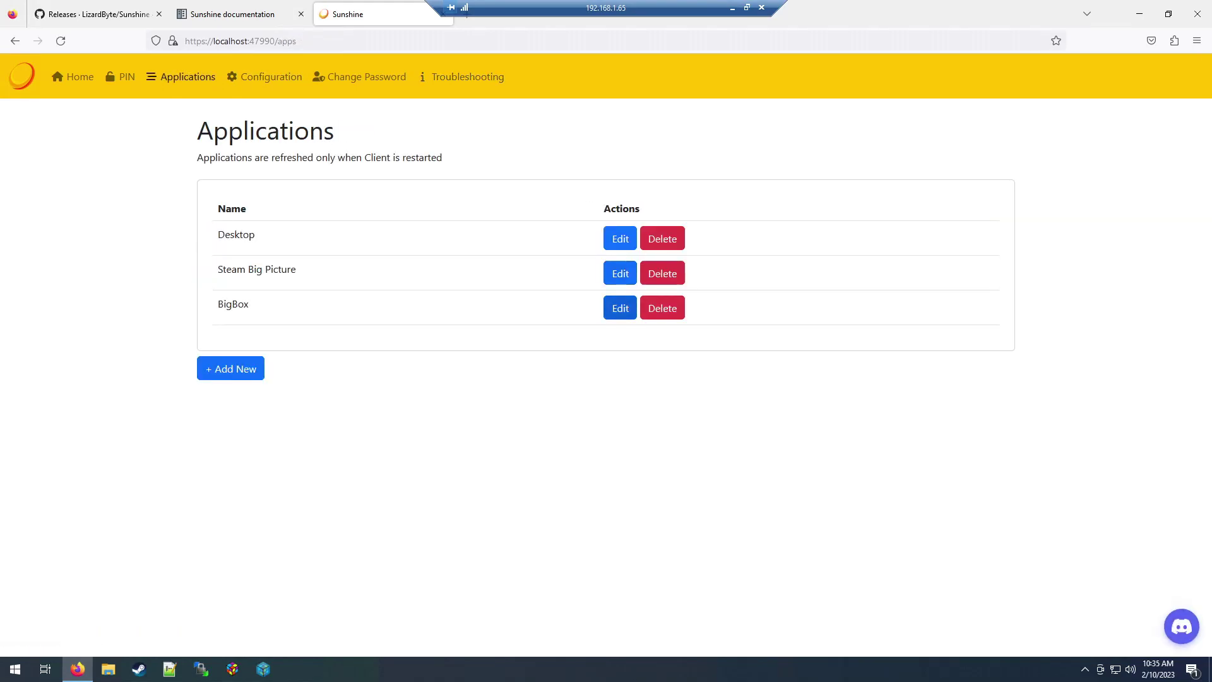
pyautogui.click(620, 307)
pyautogui.scroll(-3, 619, 308)
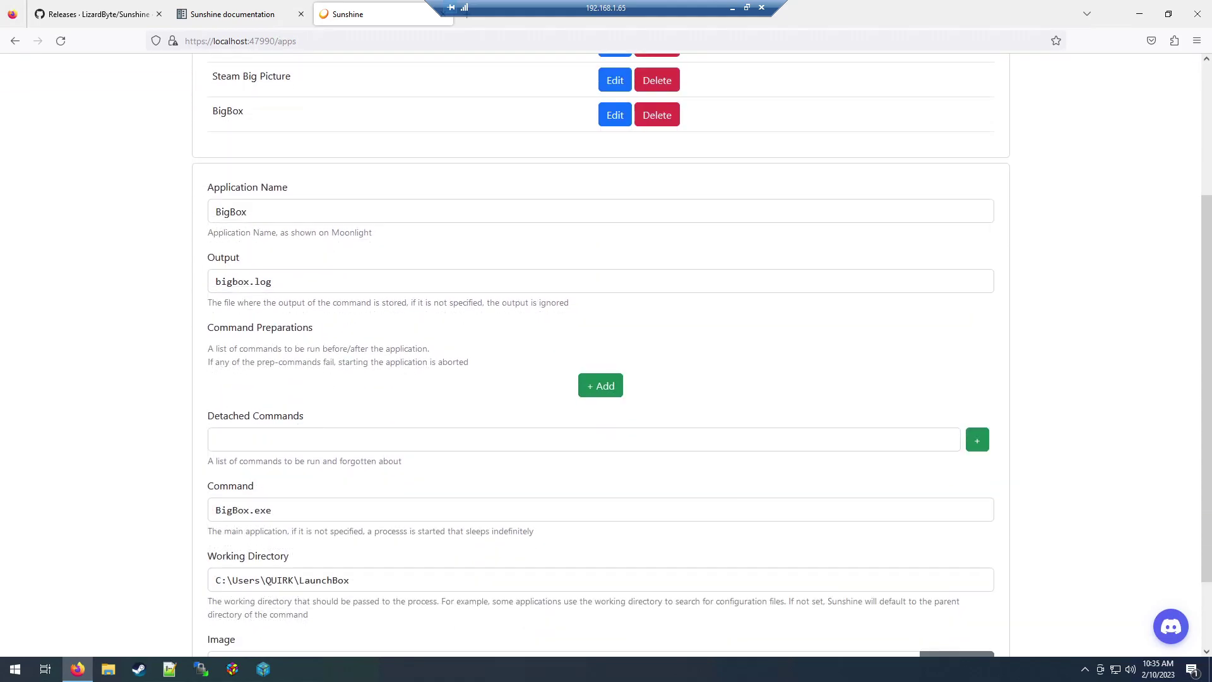
pyautogui.scroll(-2, 606, 354)
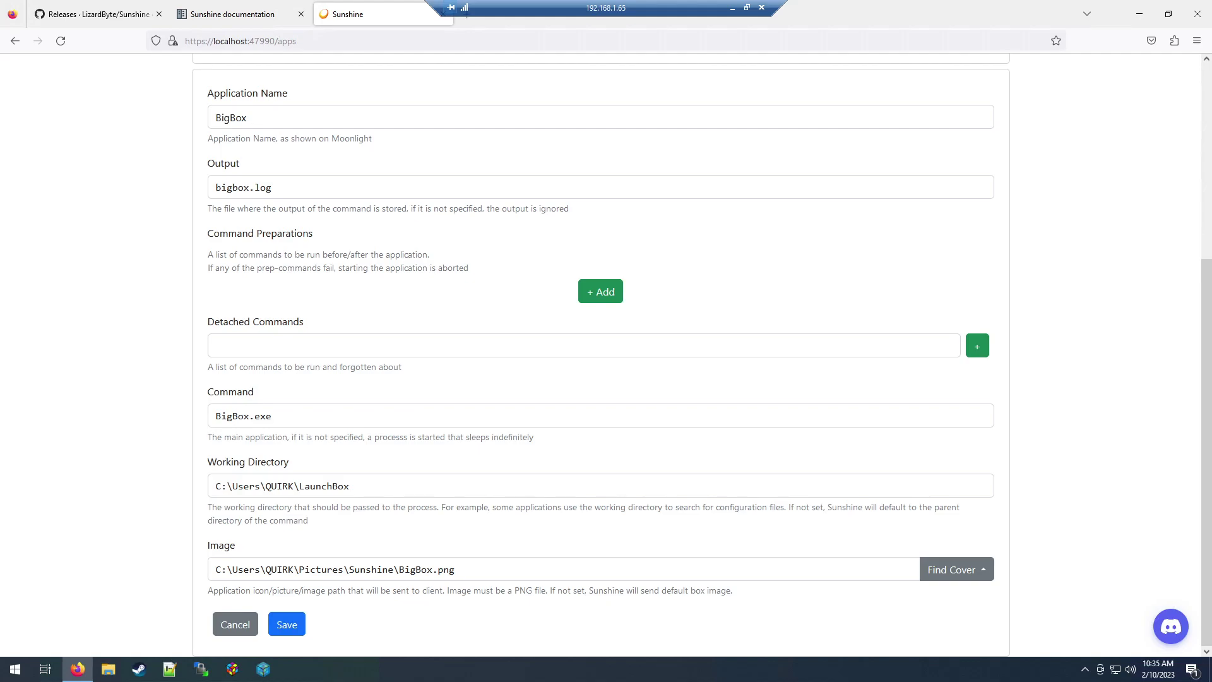
# Step: Move the LaunchBox folder path from BigBox's Working Directory to its Detached Commands
pyautogui.click(349, 485)
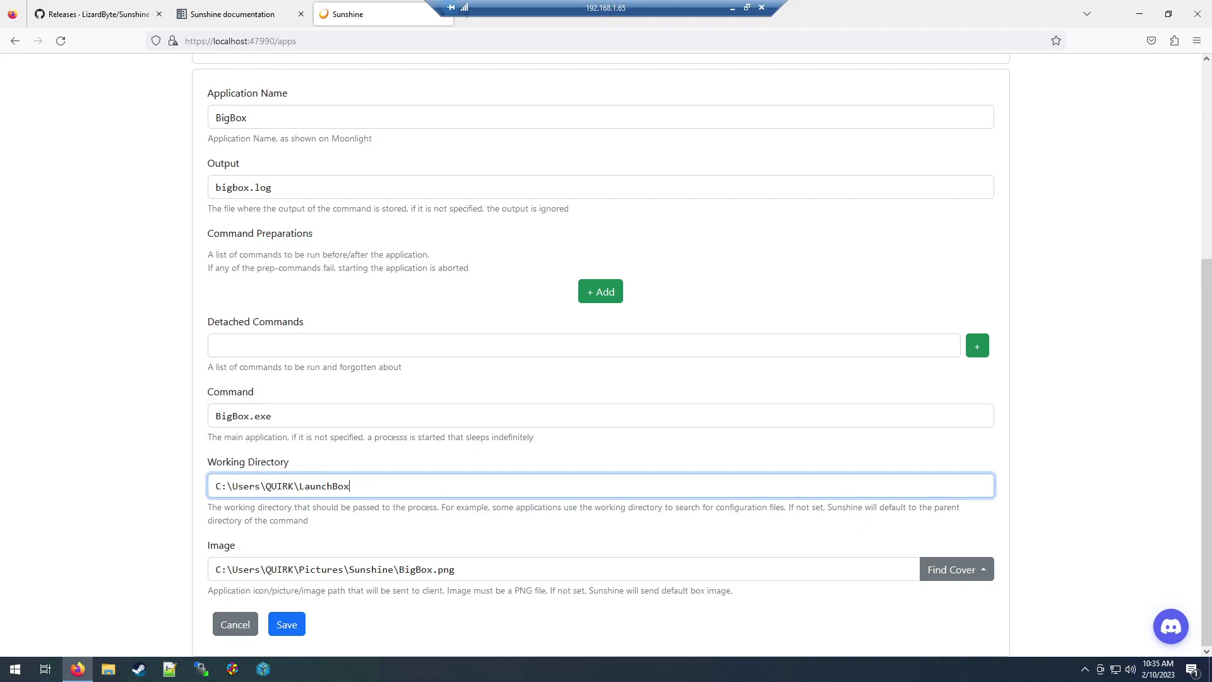
pyautogui.moveTo(350, 485); pyautogui.dragTo(216, 485)
pyautogui.rightClick(230, 485)
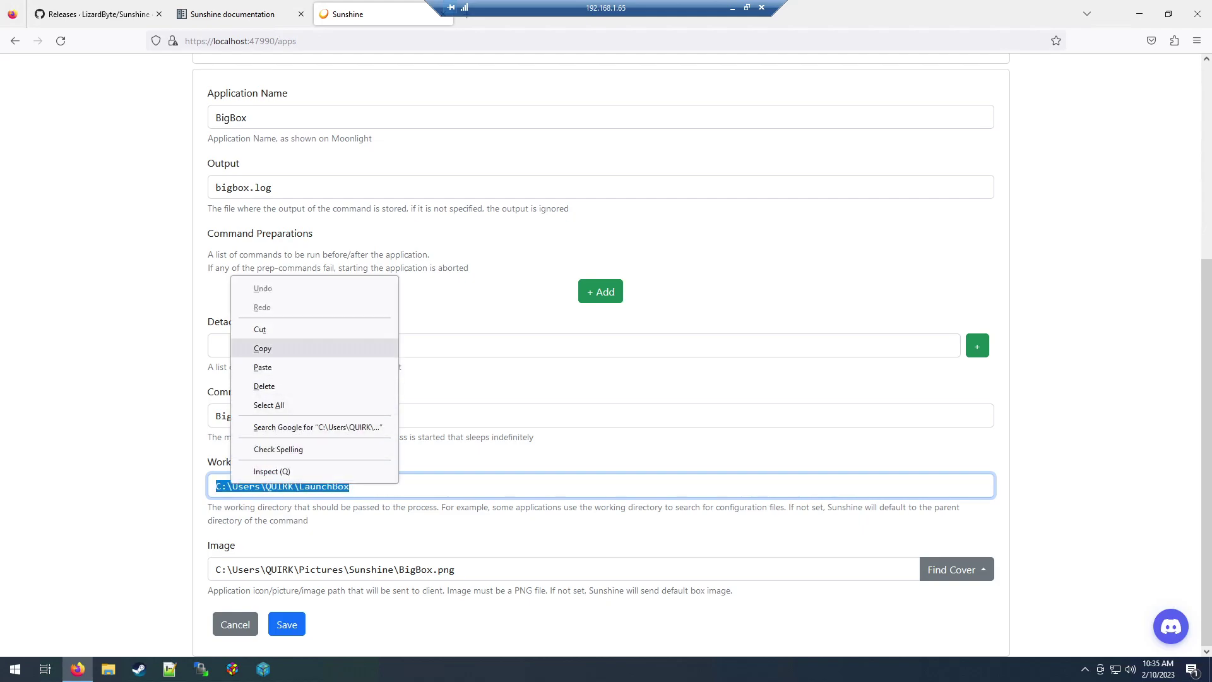
pyautogui.click(252, 329)
pyautogui.click(252, 346)
pyautogui.rightClick(258, 347)
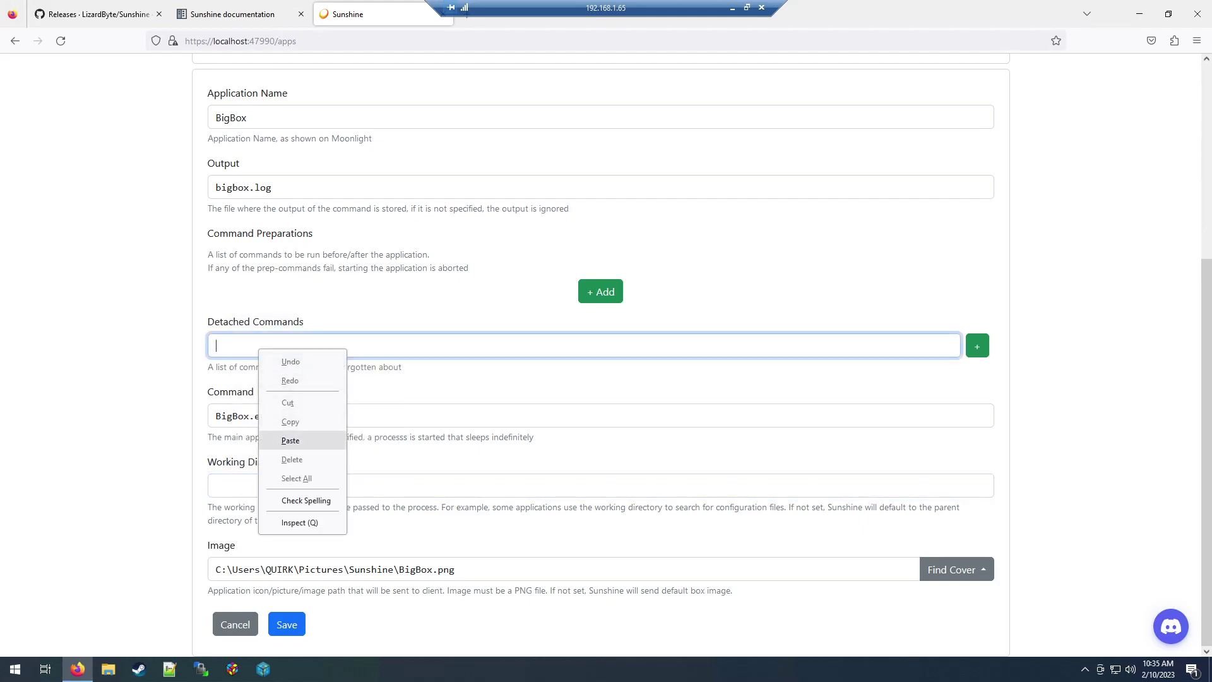
pyautogui.click(290, 438)
# Step: Move BigBox.exe from the Command field to the end of the LaunchBox folder path in Detached Commands, separated by a backslash
pyautogui.click(272, 415)
pyautogui.moveTo(272, 415); pyautogui.dragTo(215, 415)
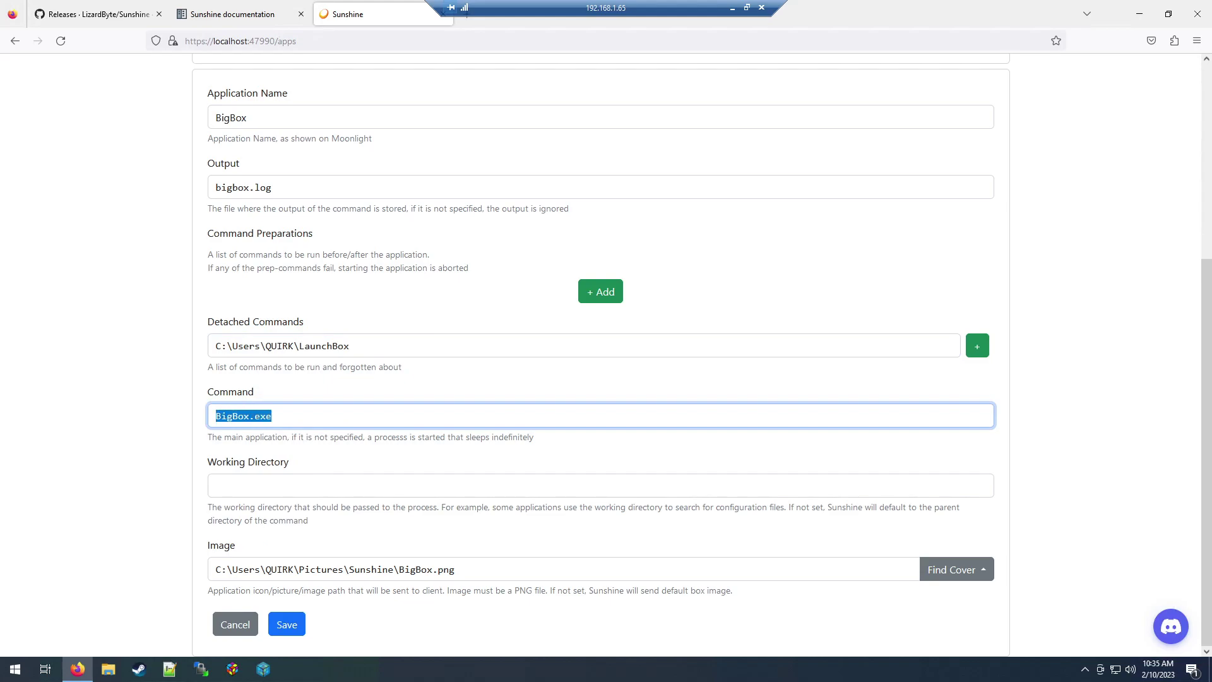
pyautogui.rightClick(246, 411)
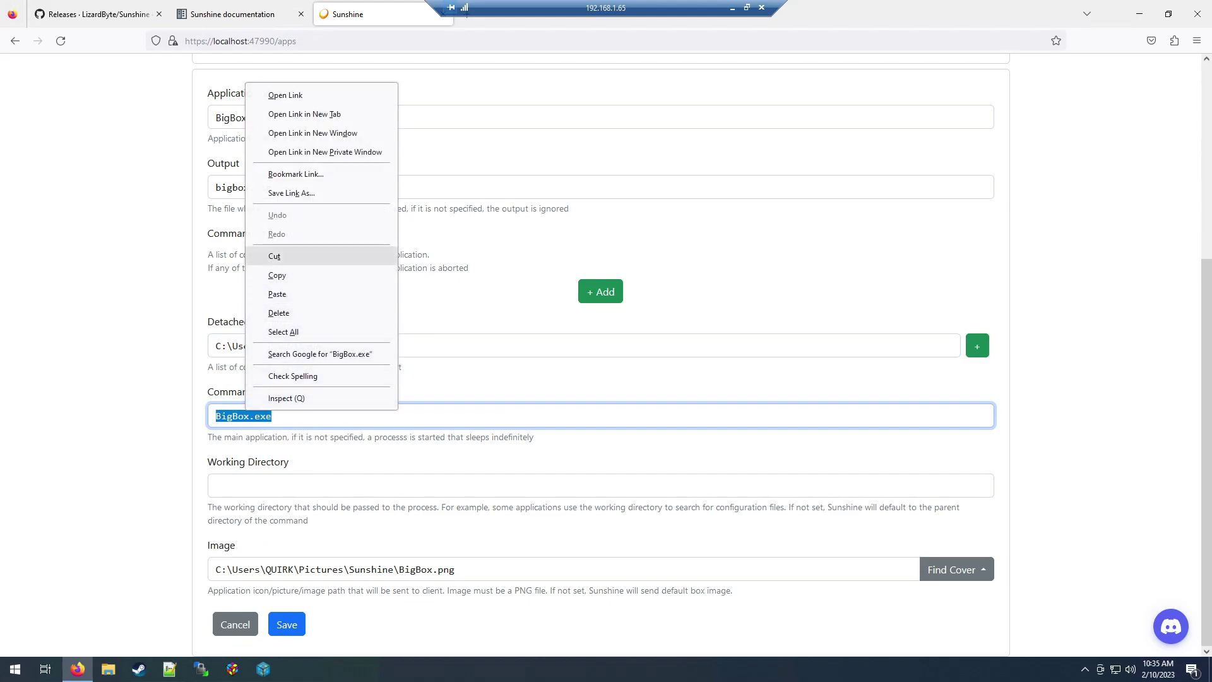
pyautogui.click(274, 255)
pyautogui.click(372, 346)
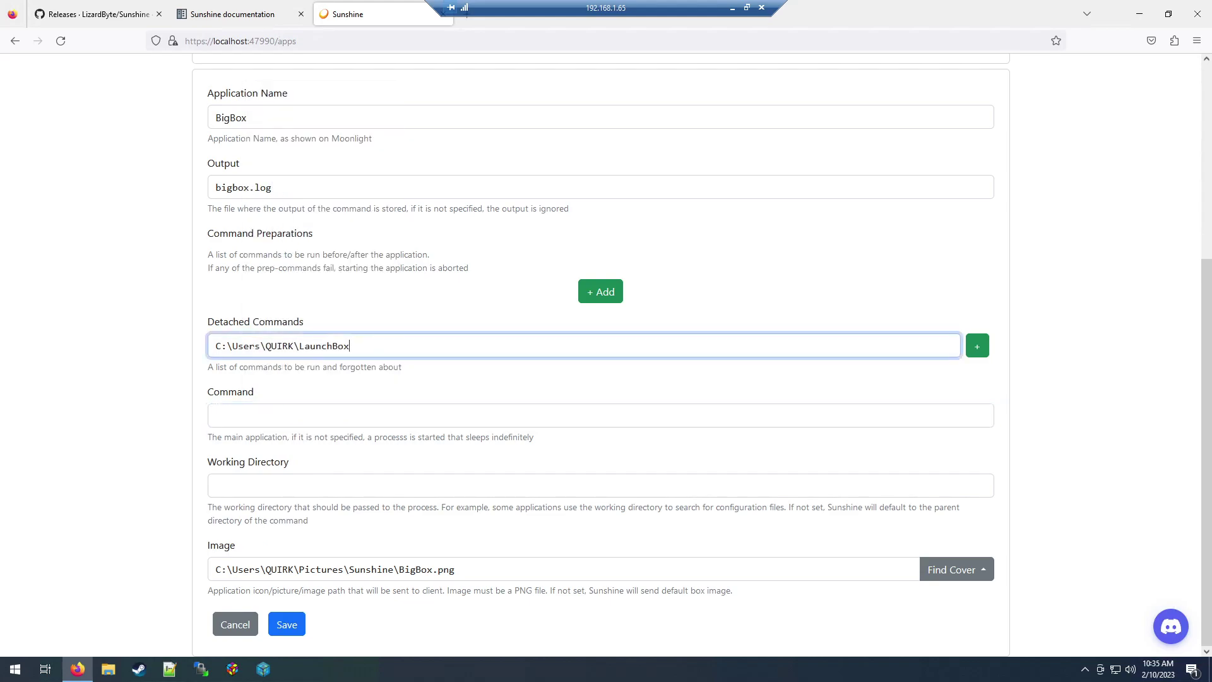
pyautogui.rightClick(372, 346)
pyautogui.click(406, 435)
pyautogui.write('\\BigBox.exe')
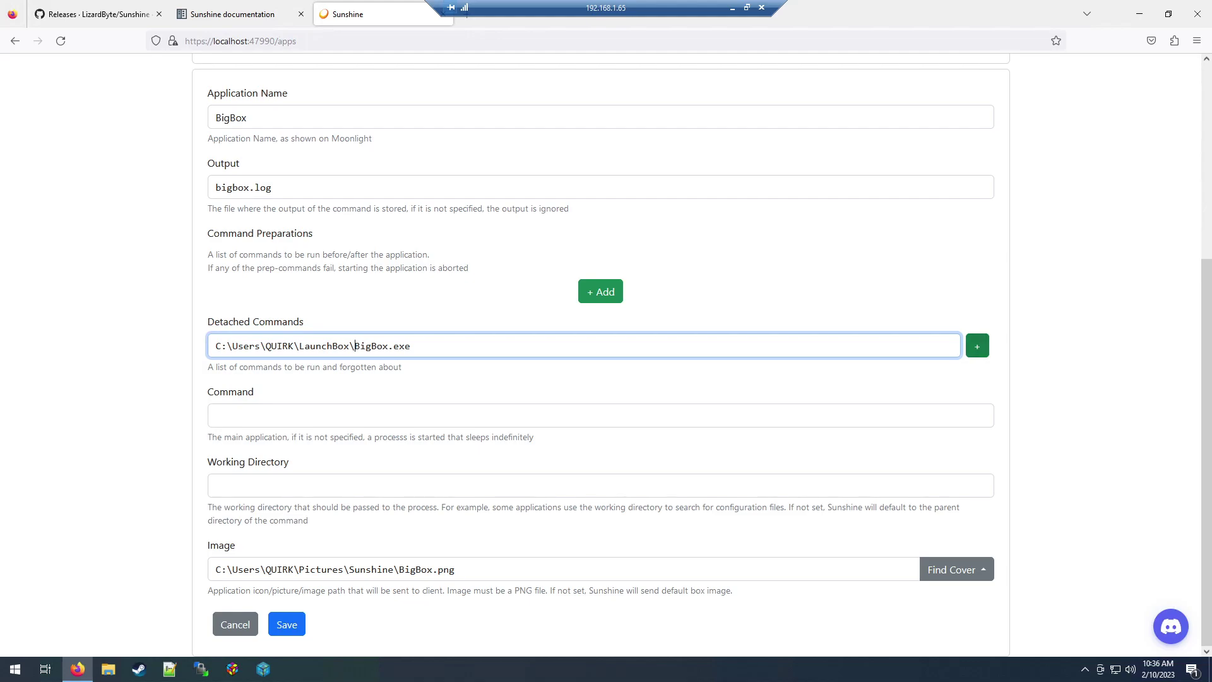
# Step: Add the full BigBox.exe path to BigBox's list of detached commands and save the application entry
pyautogui.click(977, 345)
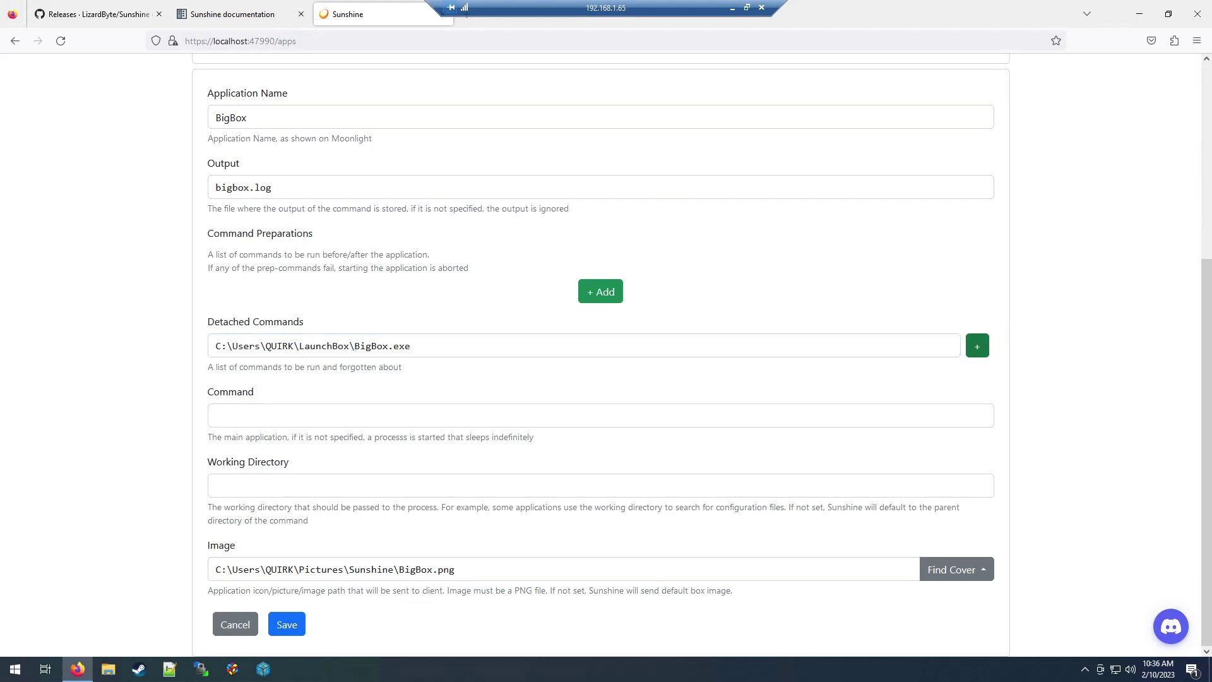
pyautogui.moveTo(207, 344); pyautogui.dragTo(385, 345)
pyautogui.click(385, 344)
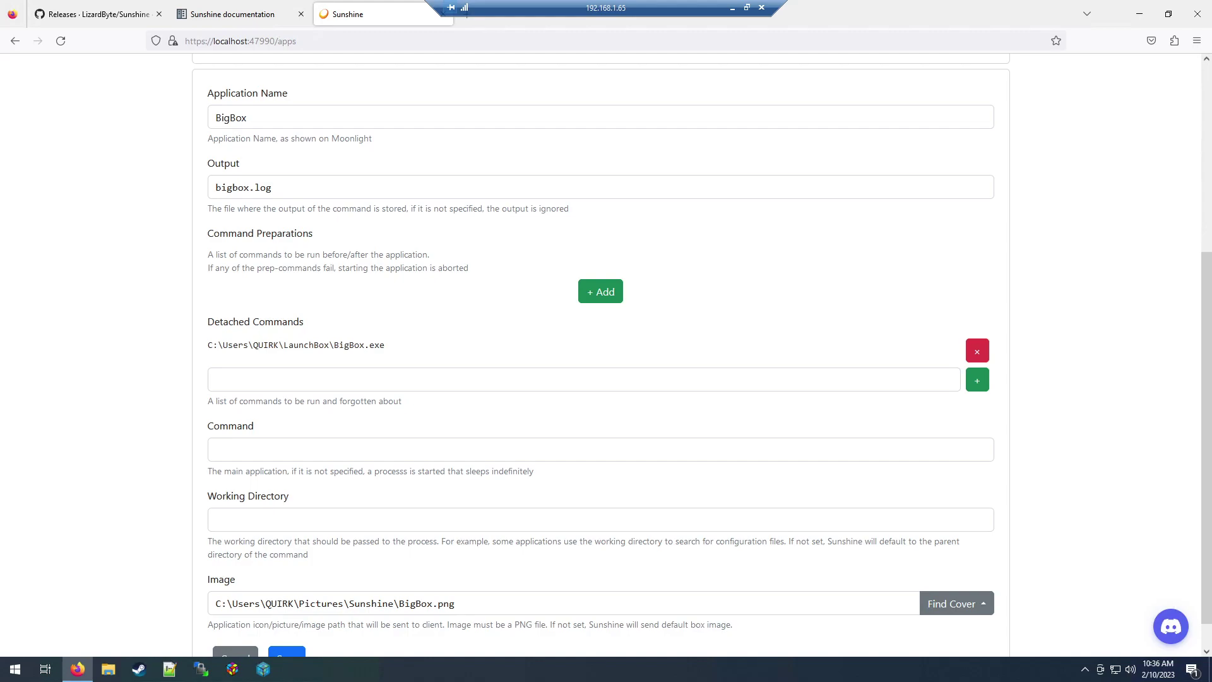
pyautogui.scroll(-1, 599, 353)
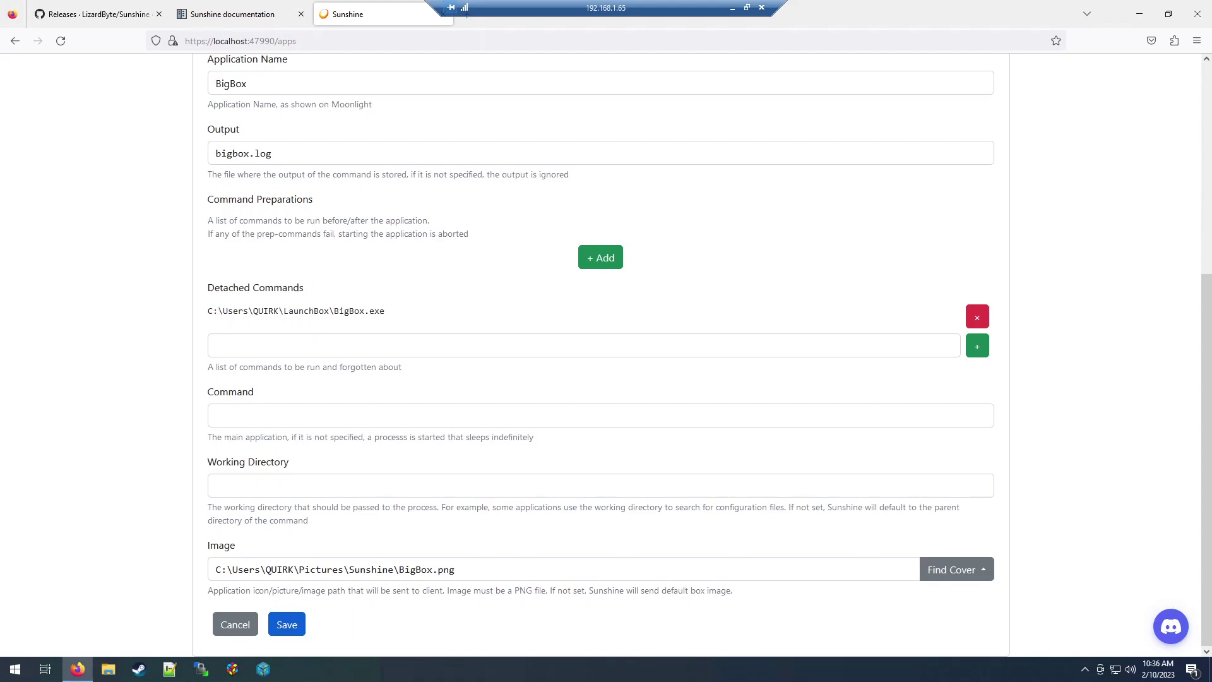
pyautogui.click(287, 624)
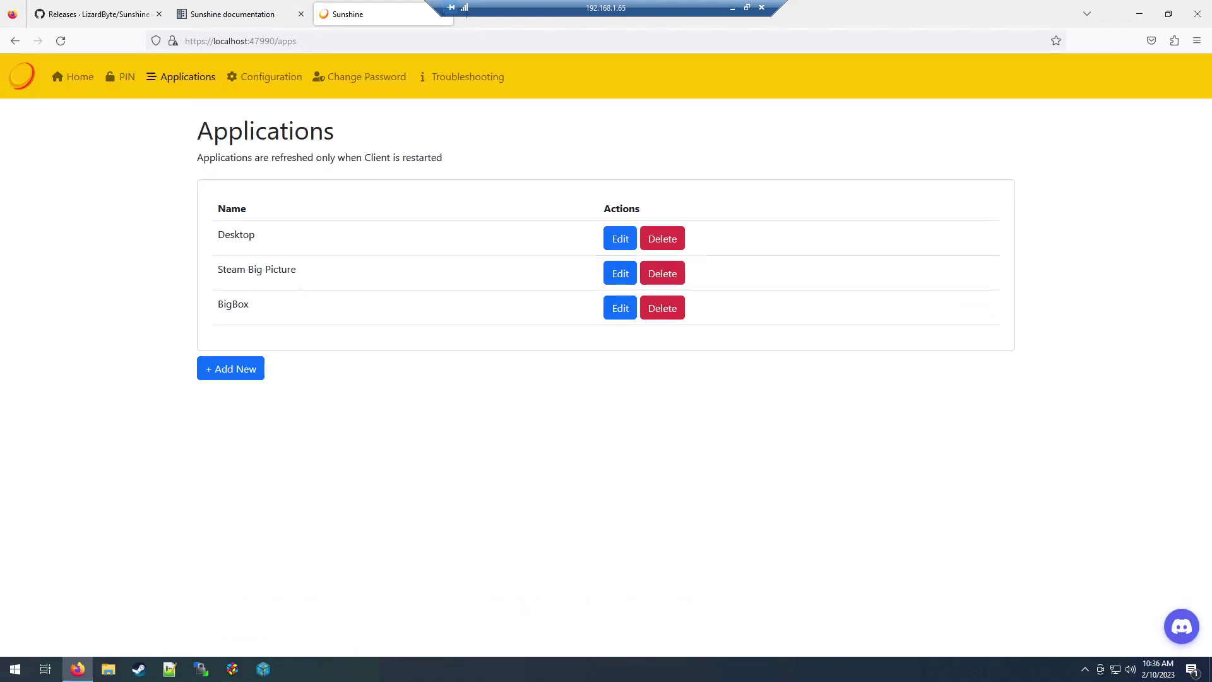
# Step: Restart Sunshine from its troubleshooting options and return to the application list
pyautogui.click(467, 76)
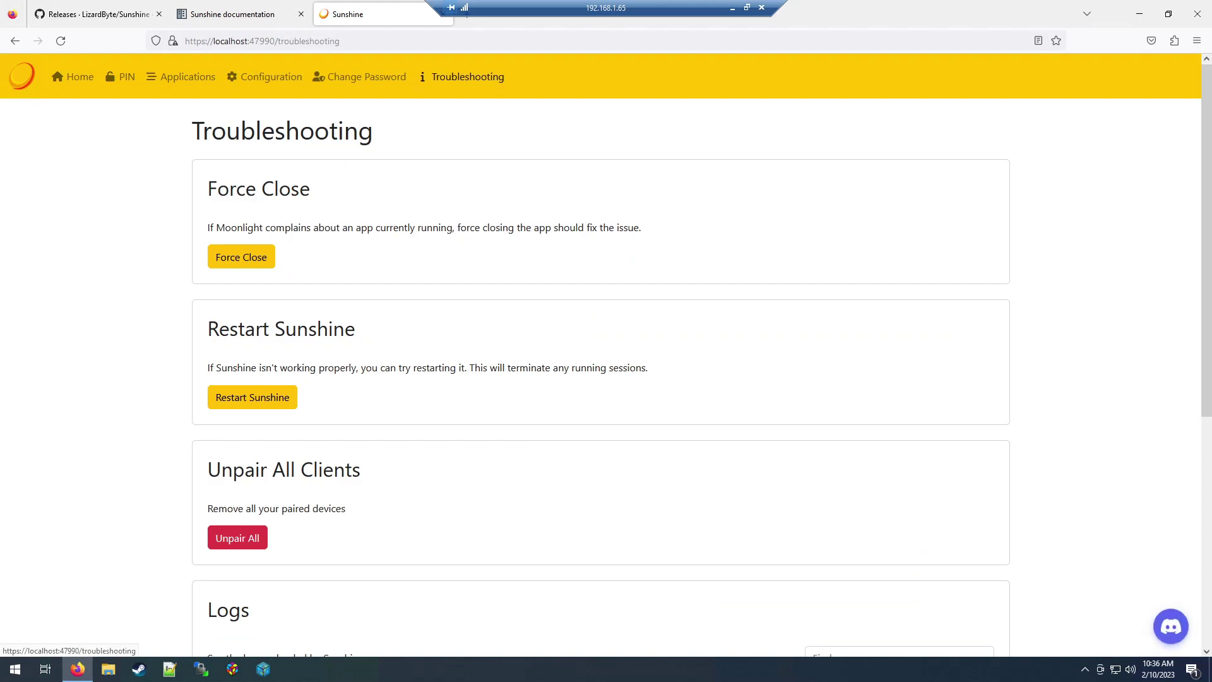
pyautogui.click(252, 397)
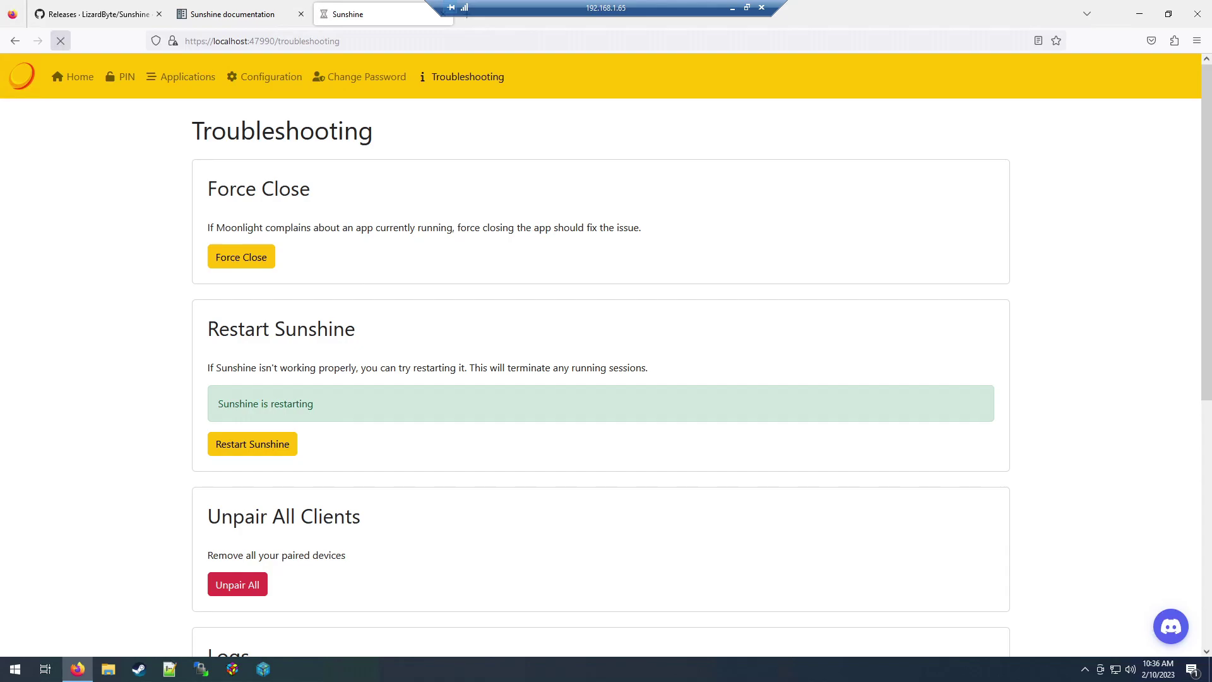
pyautogui.click(183, 77)
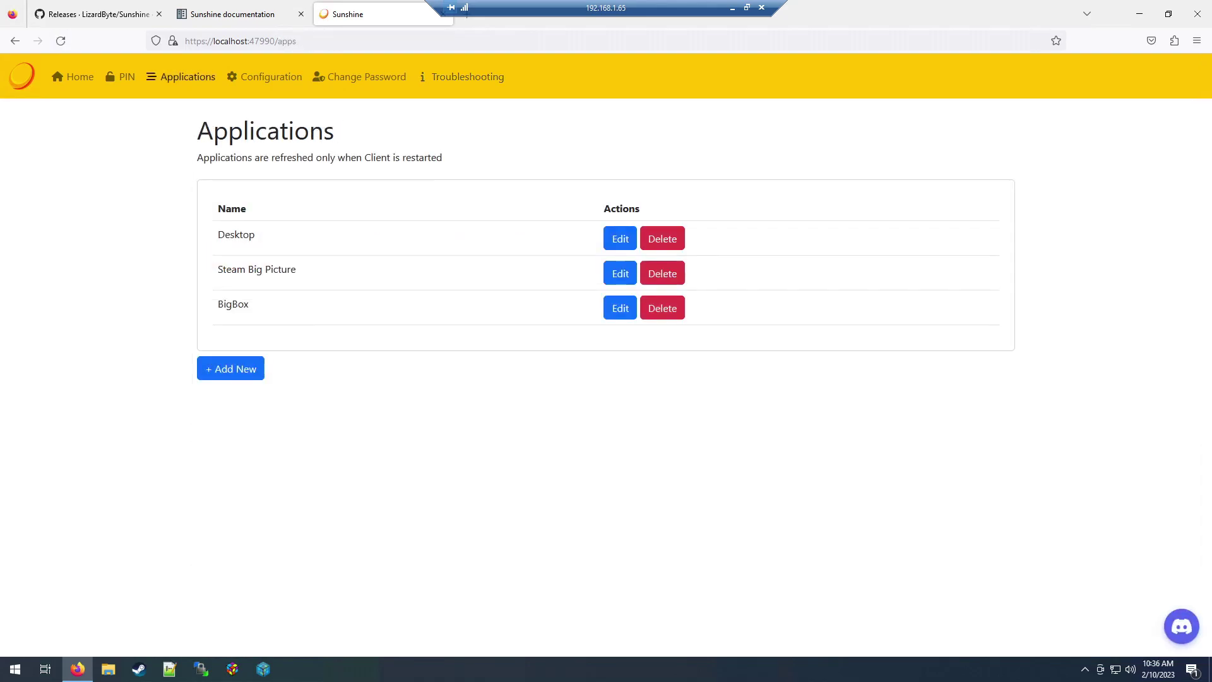
# Step: Reopen the BigBox entry to check its saved detached command, and go back to the application list without changing it
pyautogui.click(620, 308)
pyautogui.scroll(-5, 606, 354)
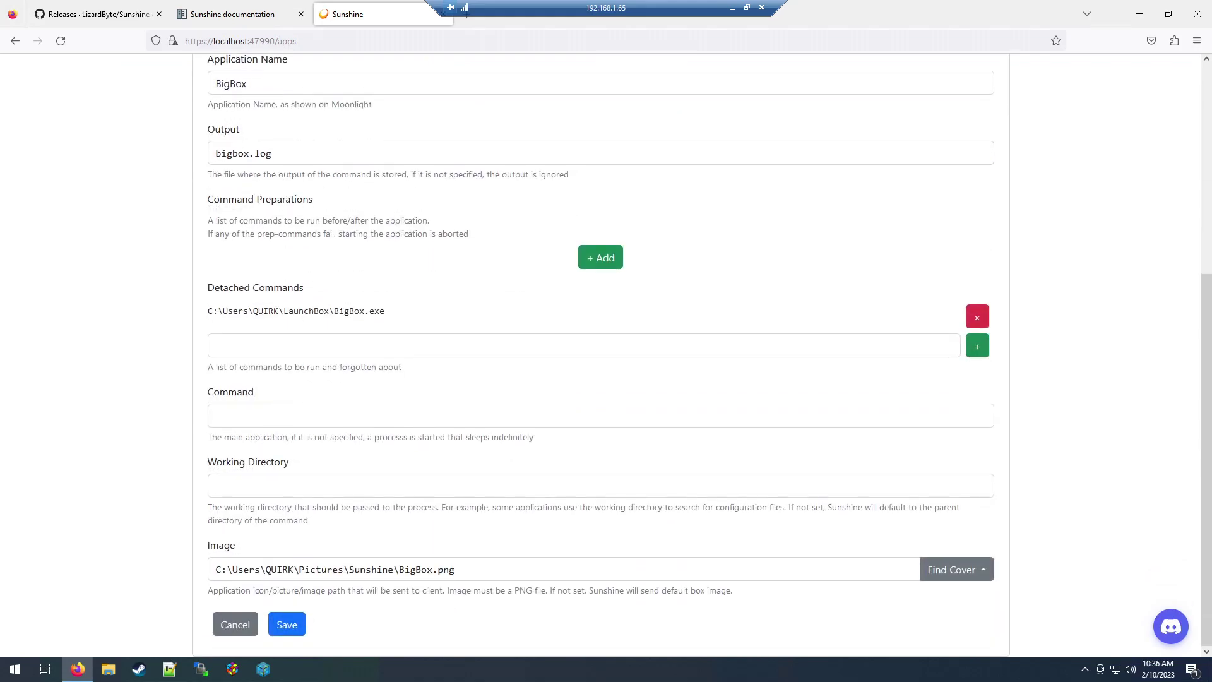
pyautogui.scroll(1, 606, 354)
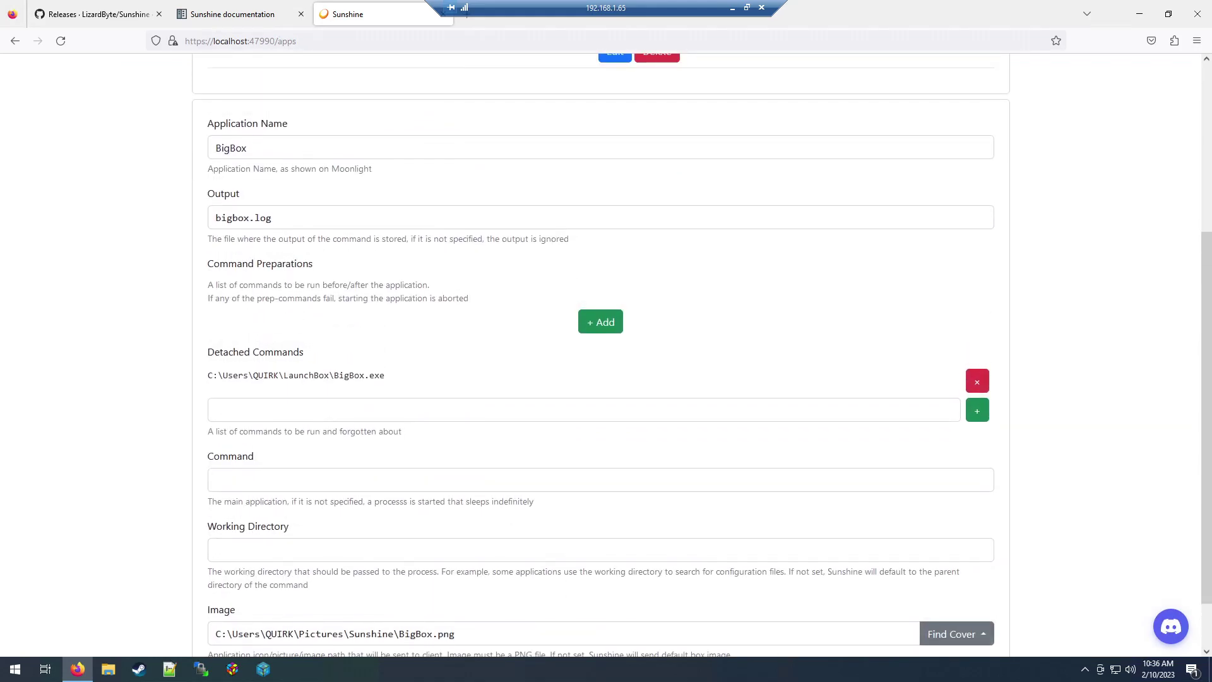
pyautogui.moveTo(228, 375); pyautogui.dragTo(364, 375)
pyautogui.scroll(4, 606, 353)
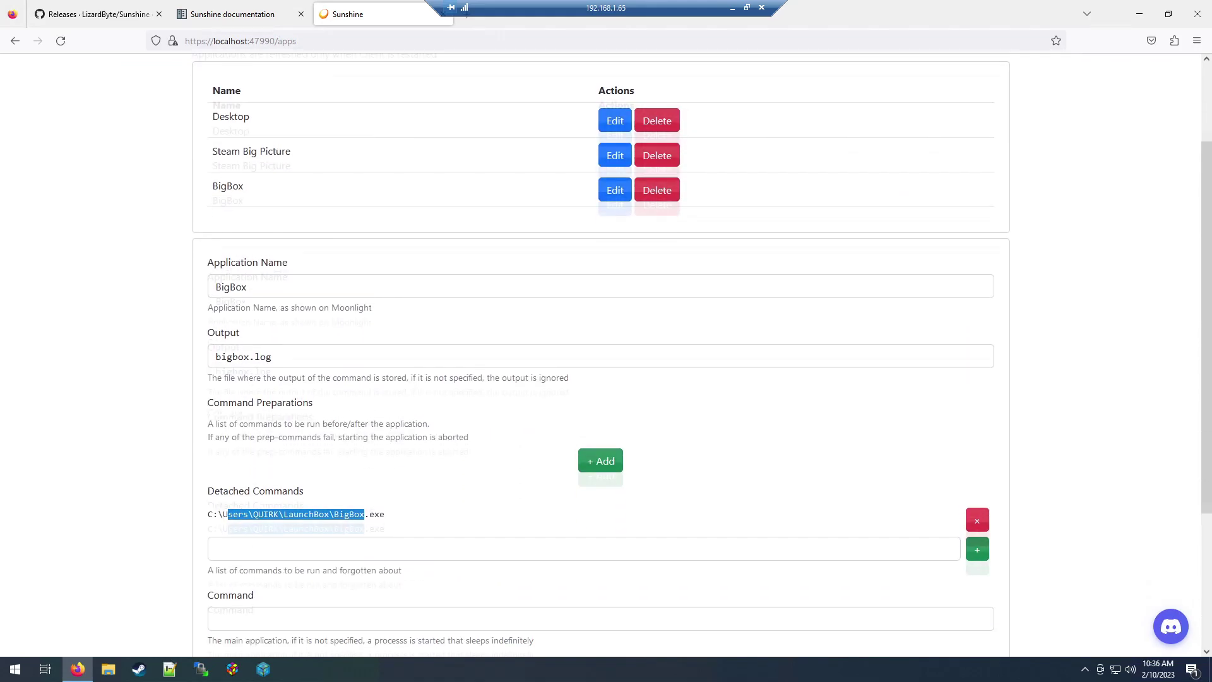
pyautogui.click(180, 77)
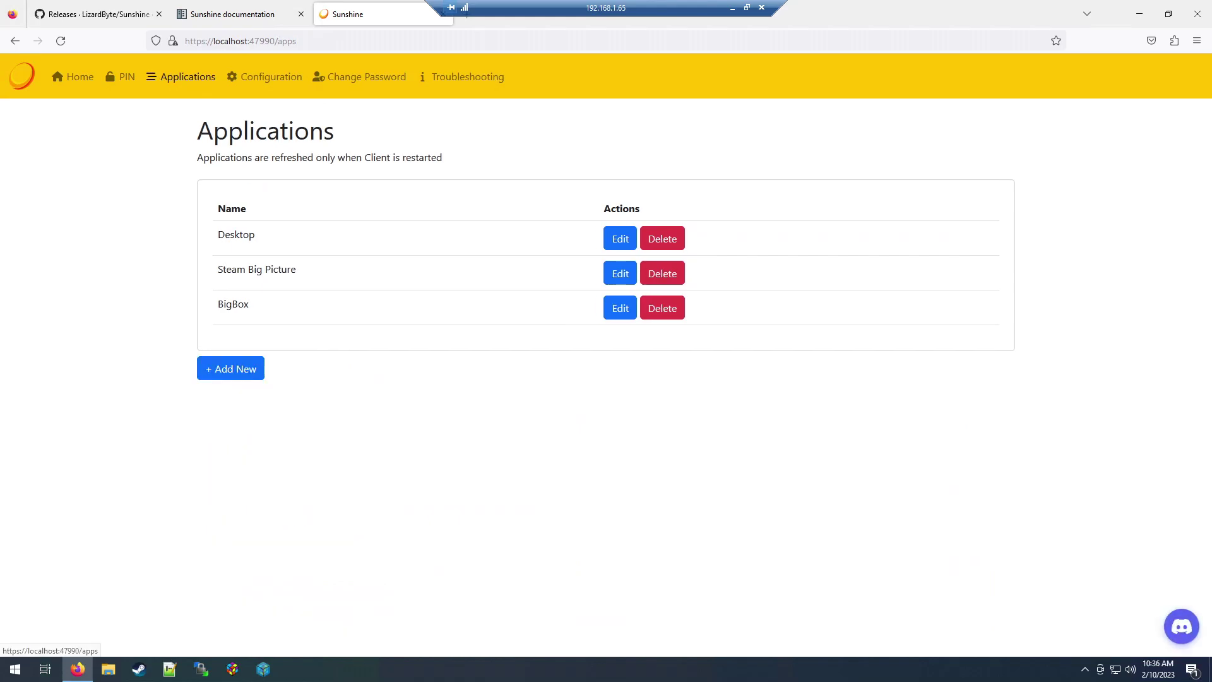
# Step: Switch to Moonlight on the local PC, dismiss the remote session's disconnection notice and close Remote Desktop Connection
pyautogui.click(1138, 13)
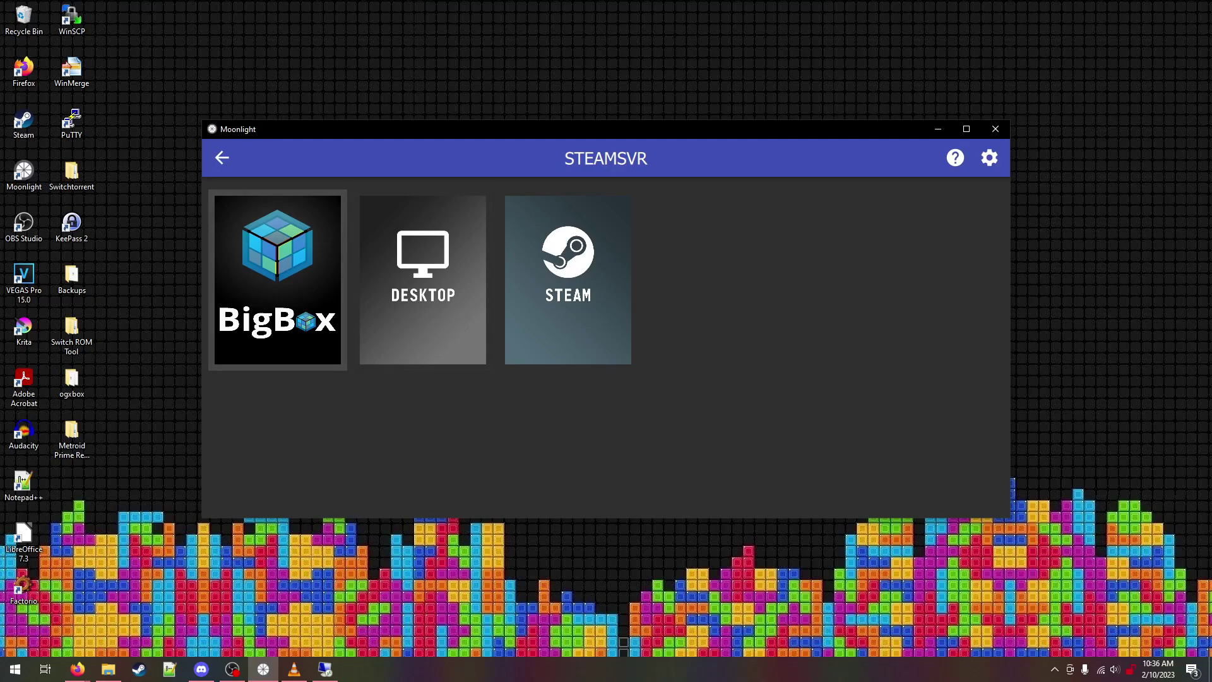
pyautogui.press('Right')
pyautogui.press('Right')
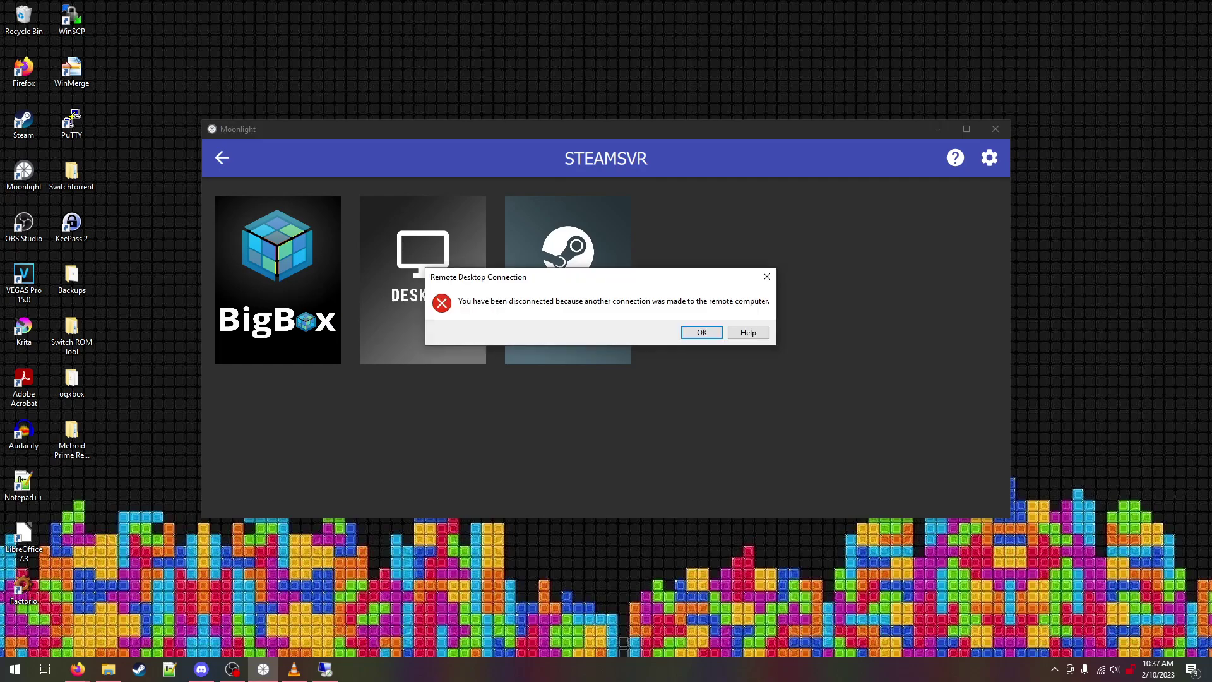
pyautogui.click(701, 332)
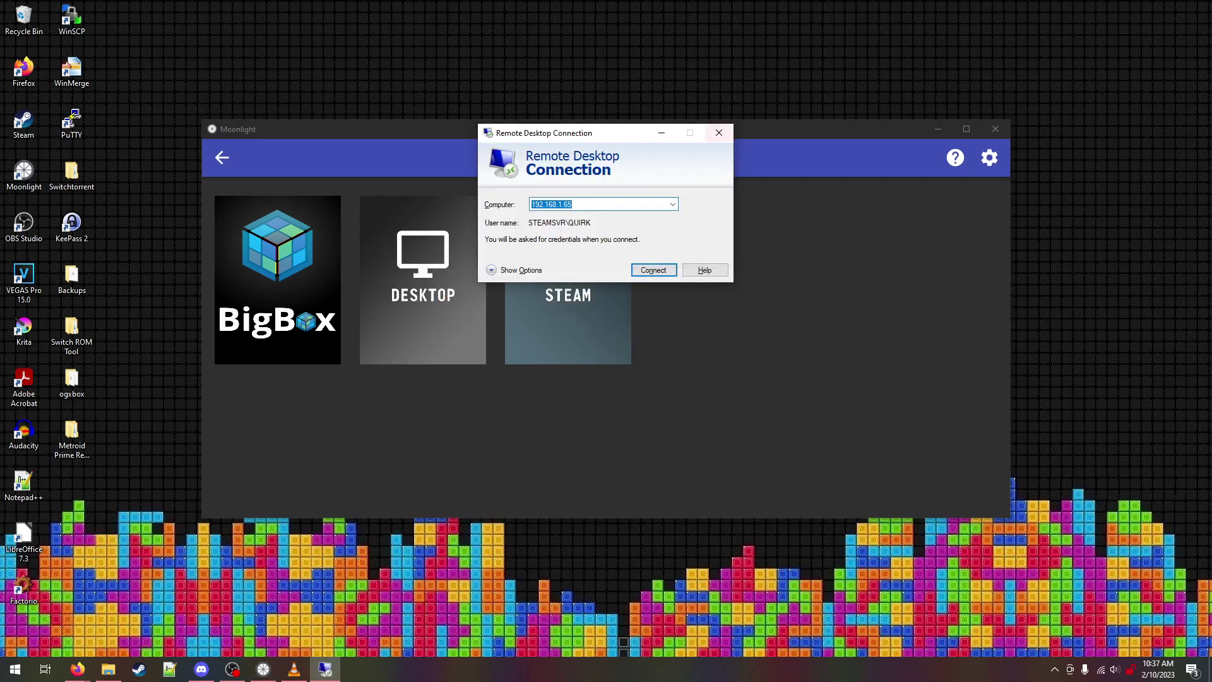
pyautogui.click(718, 132)
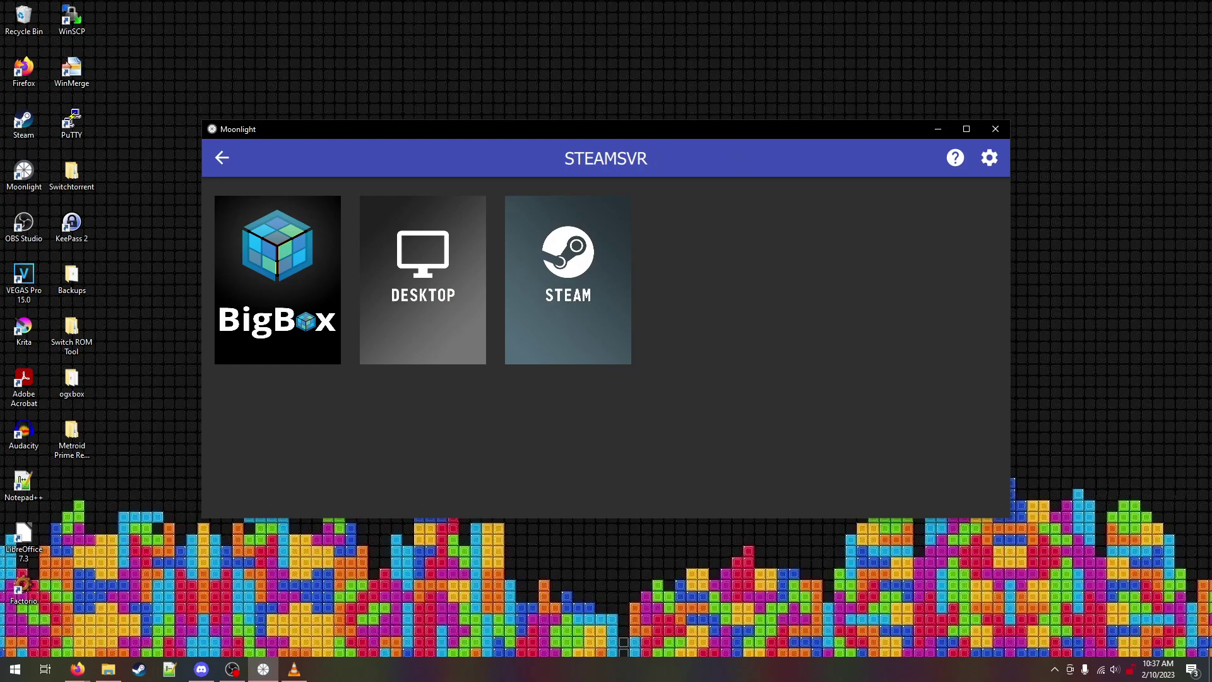
# Step: Restart Moonlight, open STEAMSVR and launch BigBox, continuing past its start screen
pyautogui.click(996, 128)
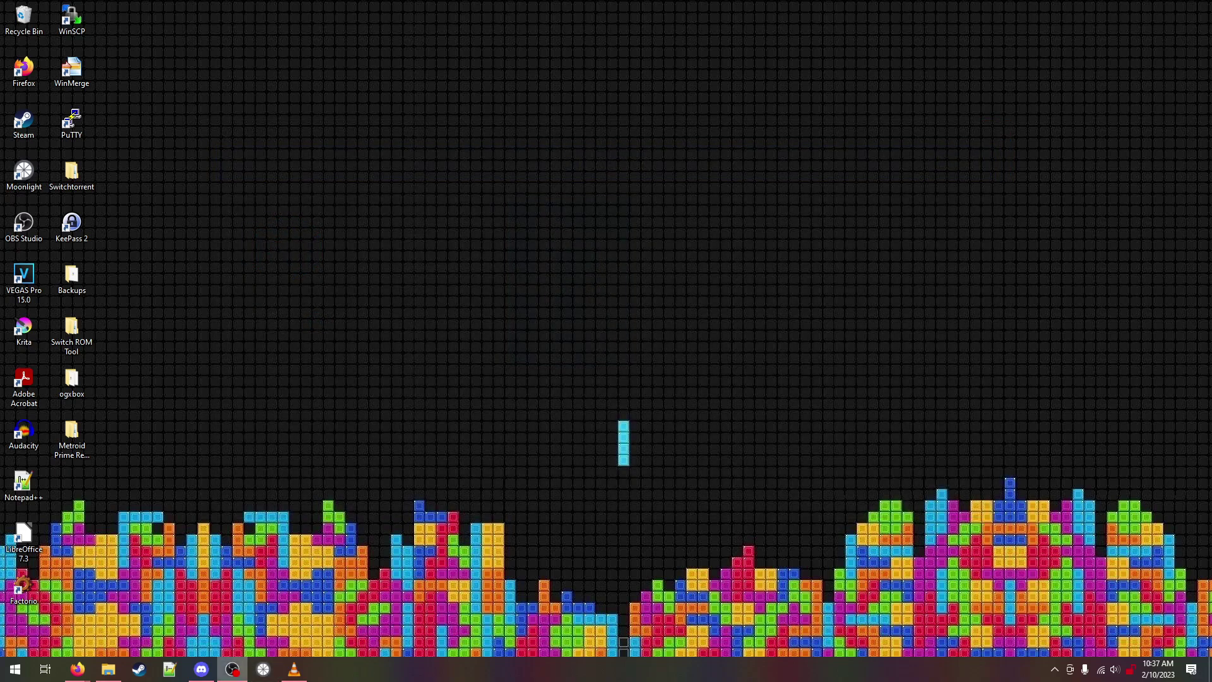
pyautogui.click(263, 668)
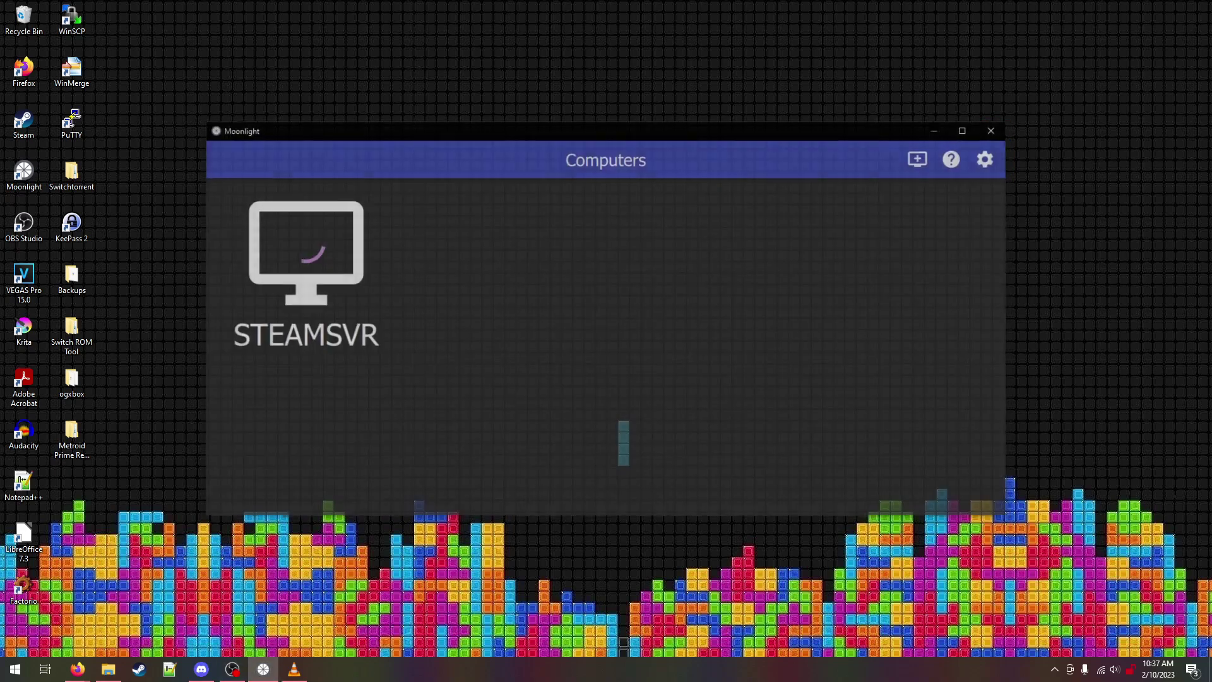
pyautogui.click(302, 277)
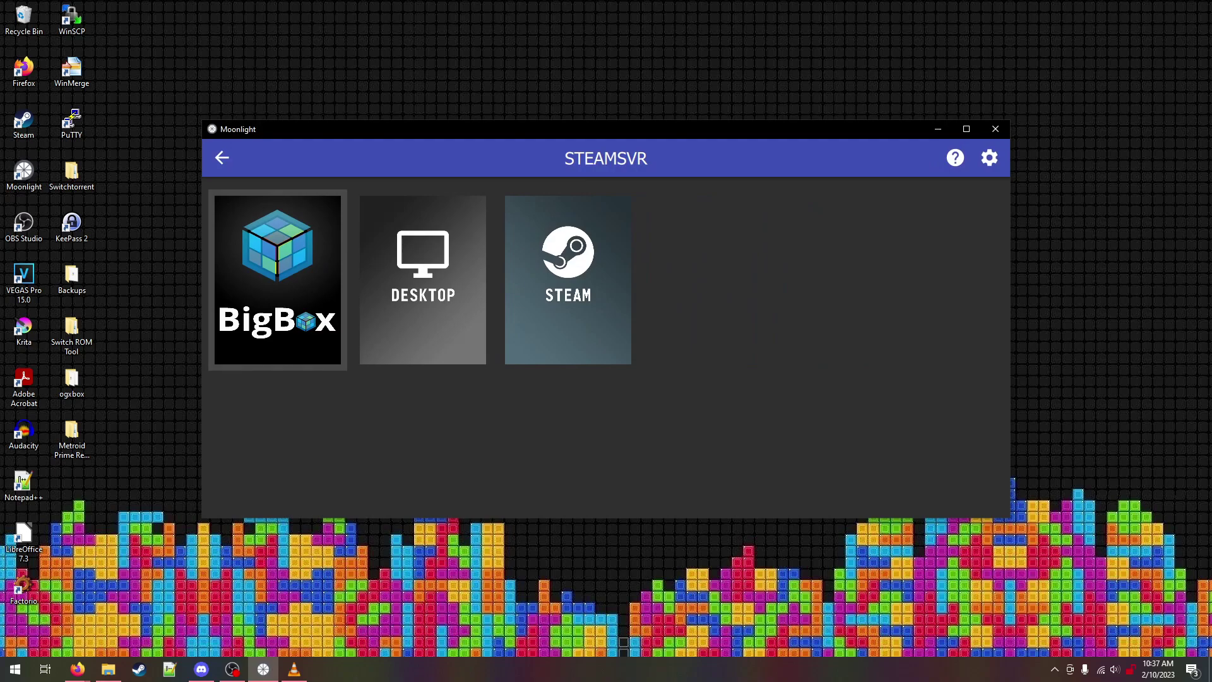
pyautogui.press('Return')
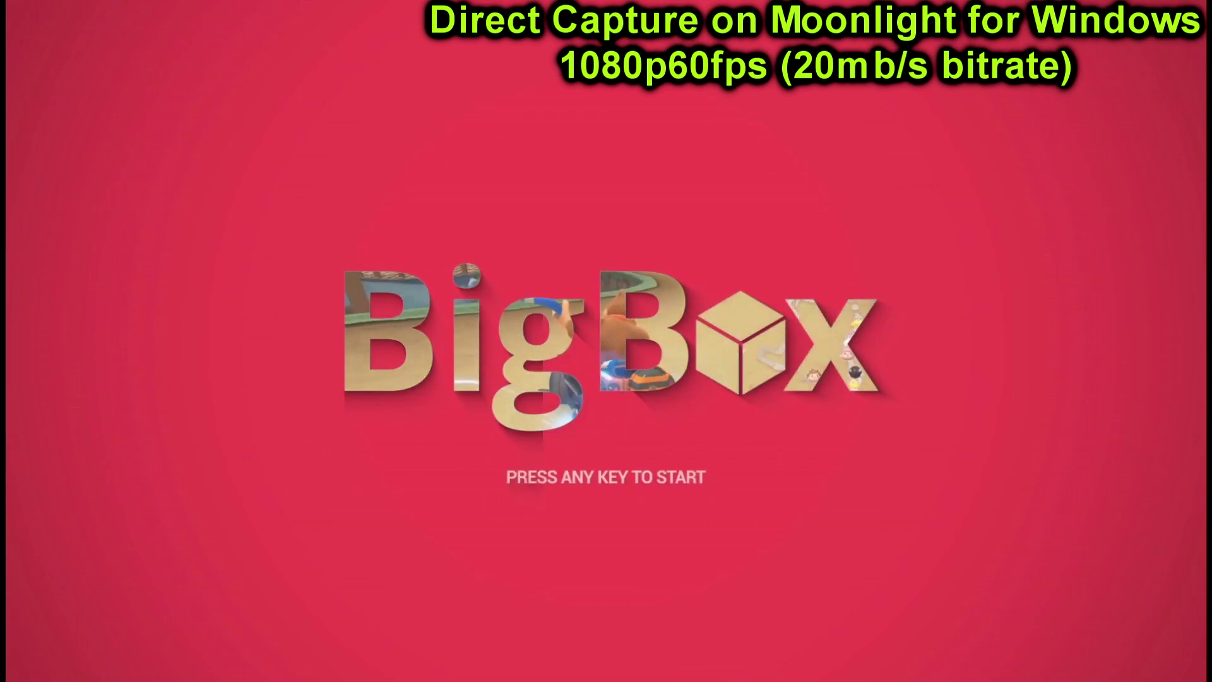
pyautogui.press('Return')
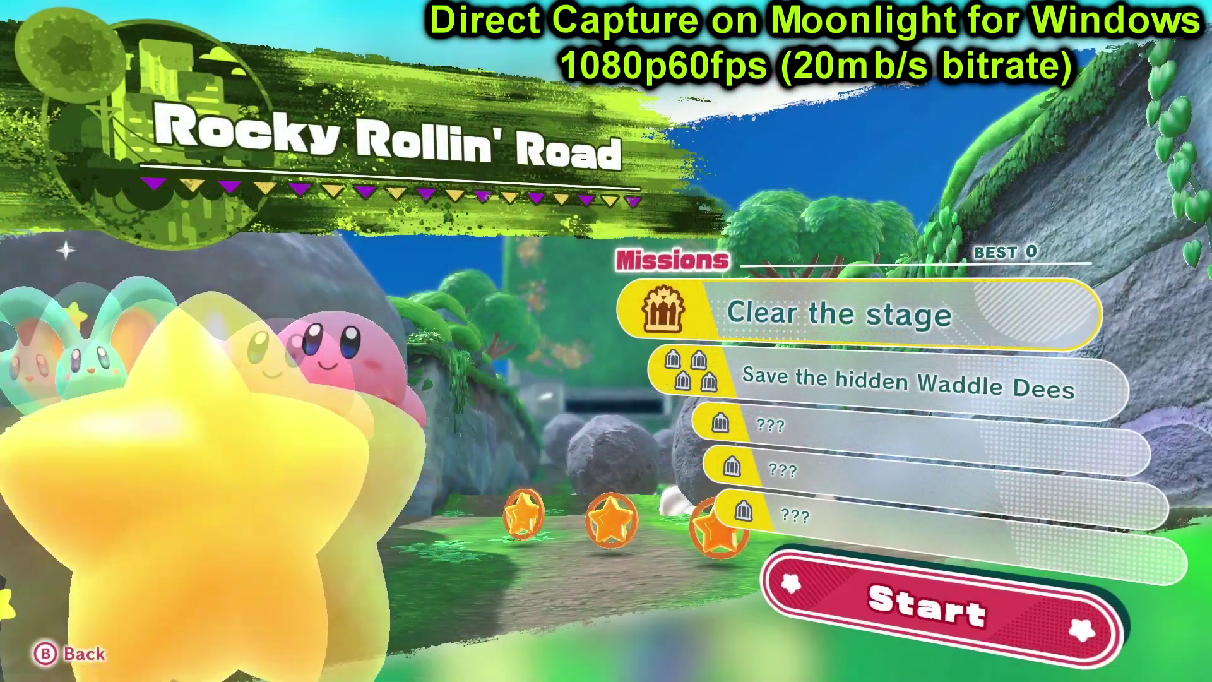
pyautogui.press('Return')
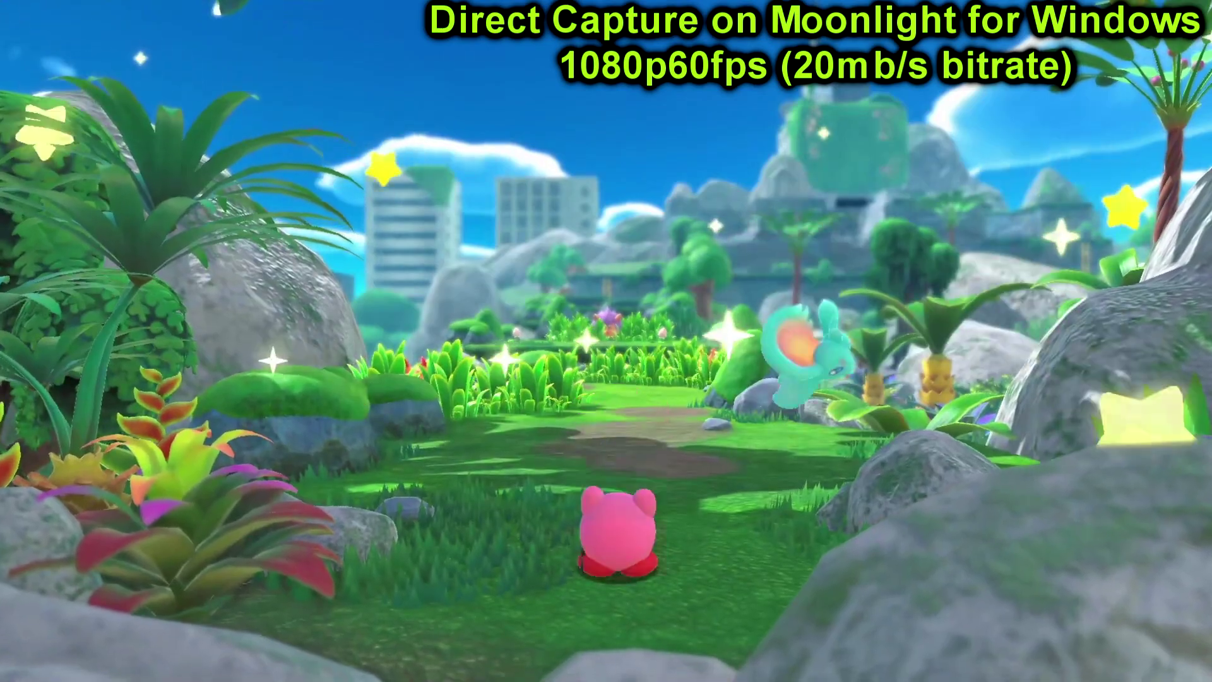
pyautogui.press('w')
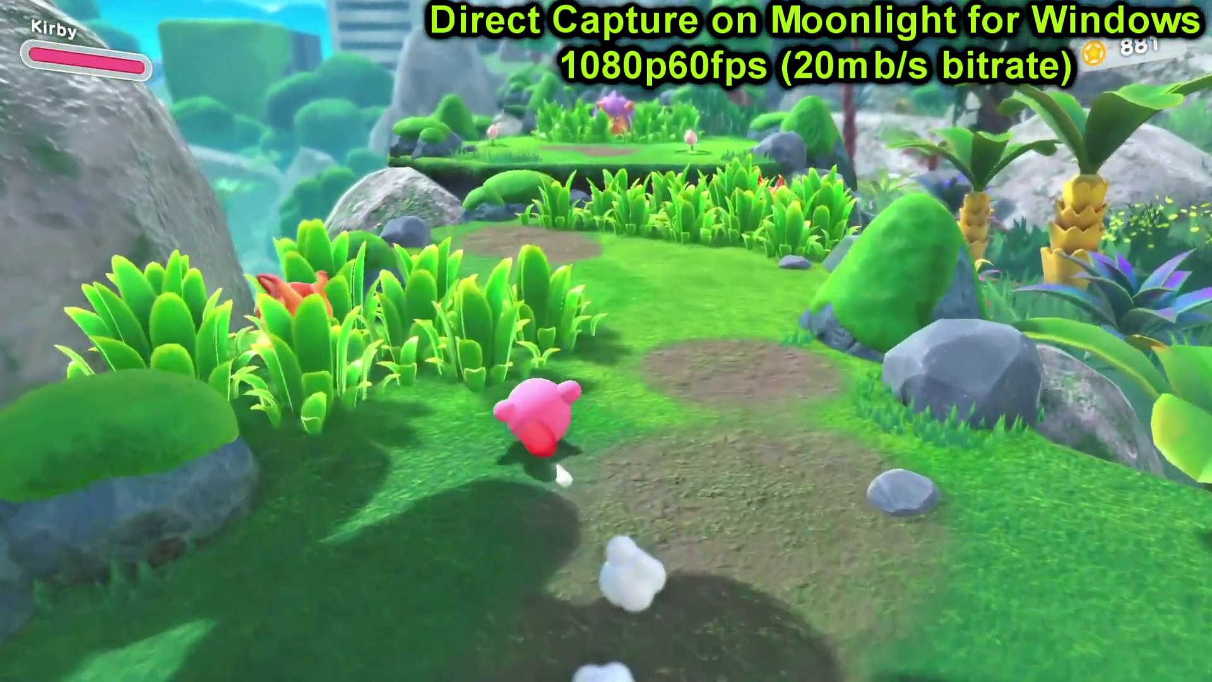
pyautogui.press('b')
pyautogui.press('b')
pyautogui.press('w')
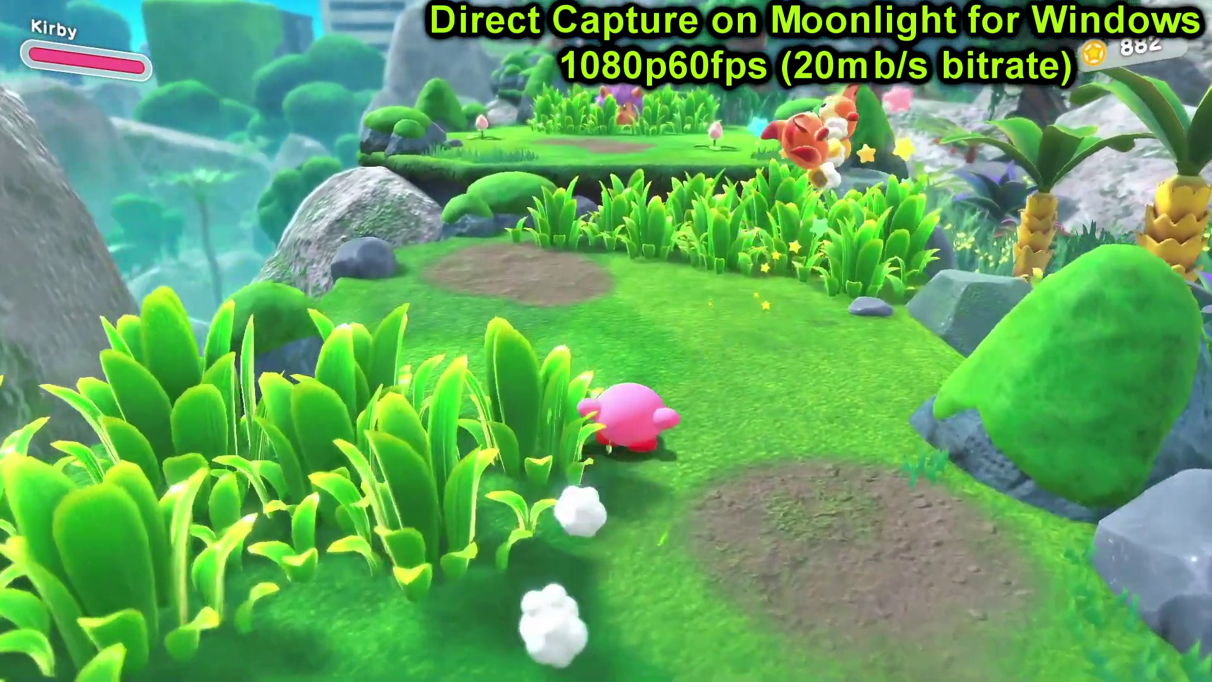
pyautogui.press('Up')
pyautogui.press('space')
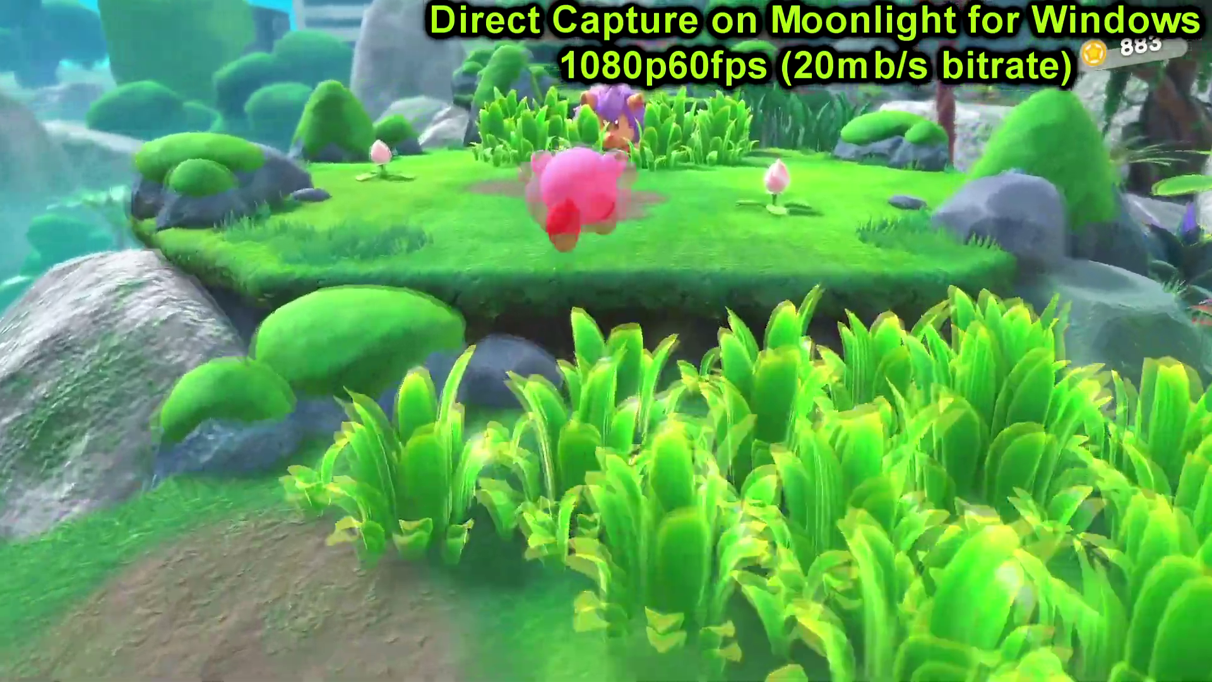
pyautogui.press('Up')
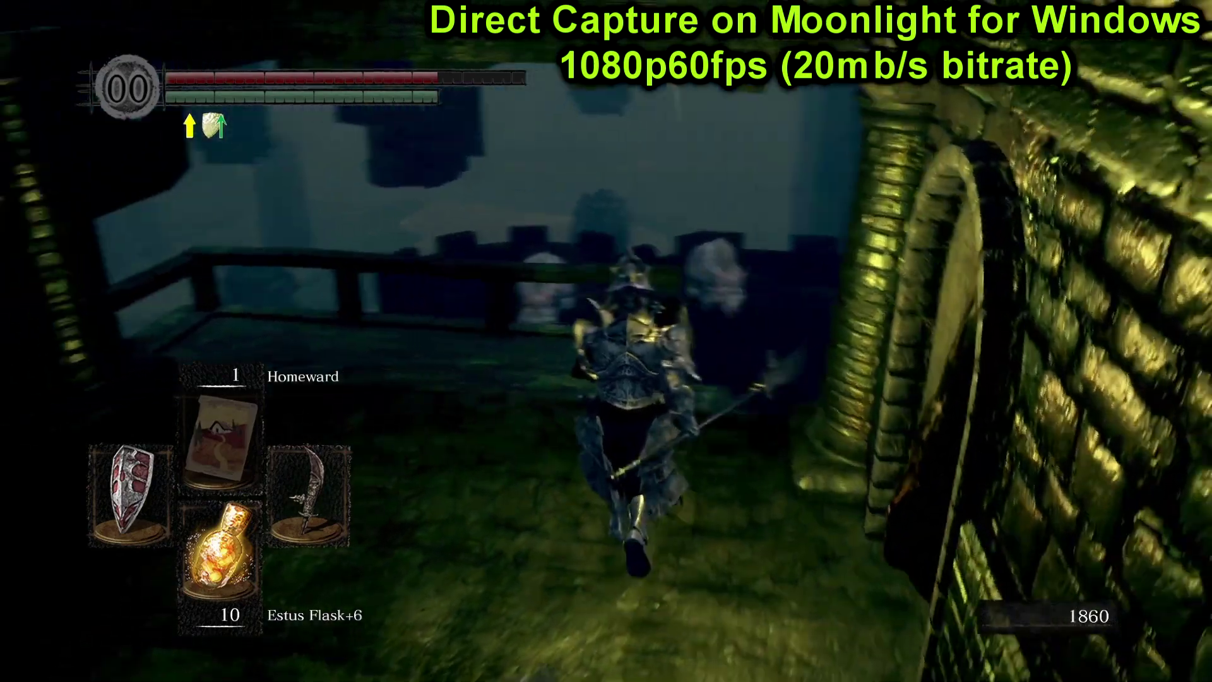
pyautogui.press('q')
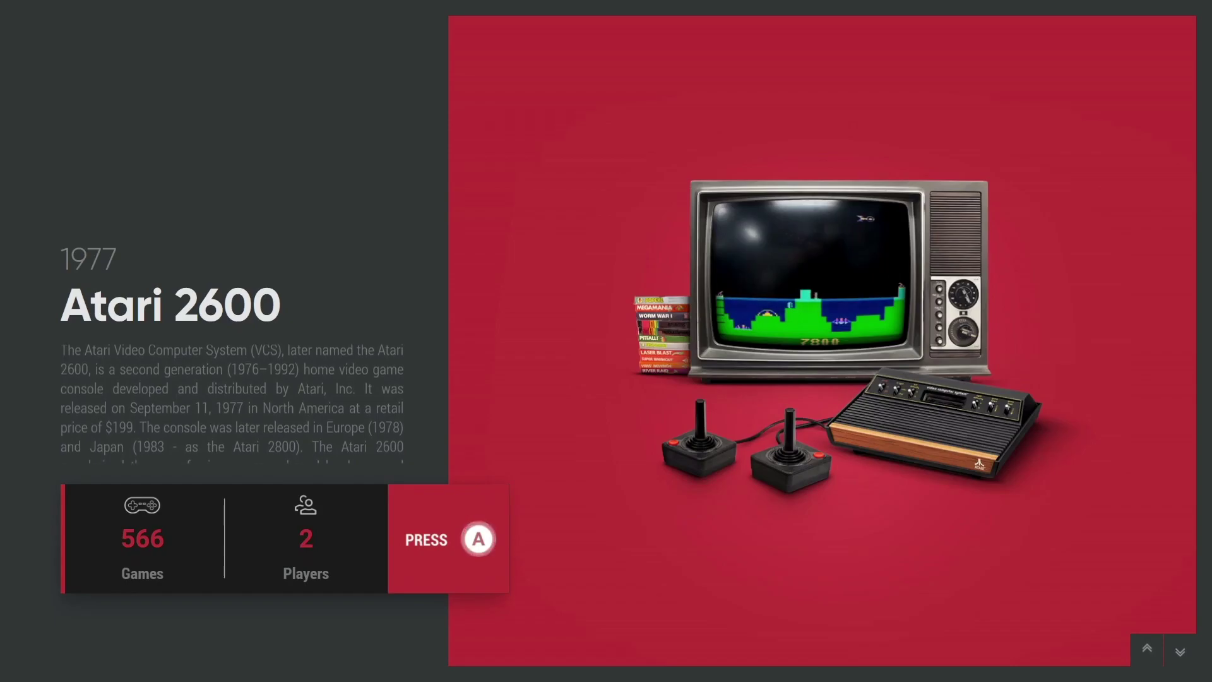
# Step: Browse BigBox's platform list from Atari 2600 past Microsoft Xbox to NEC TurboGrafx-16
pyautogui.press('Down')
pyautogui.press('Down')
pyautogui.press('Down')
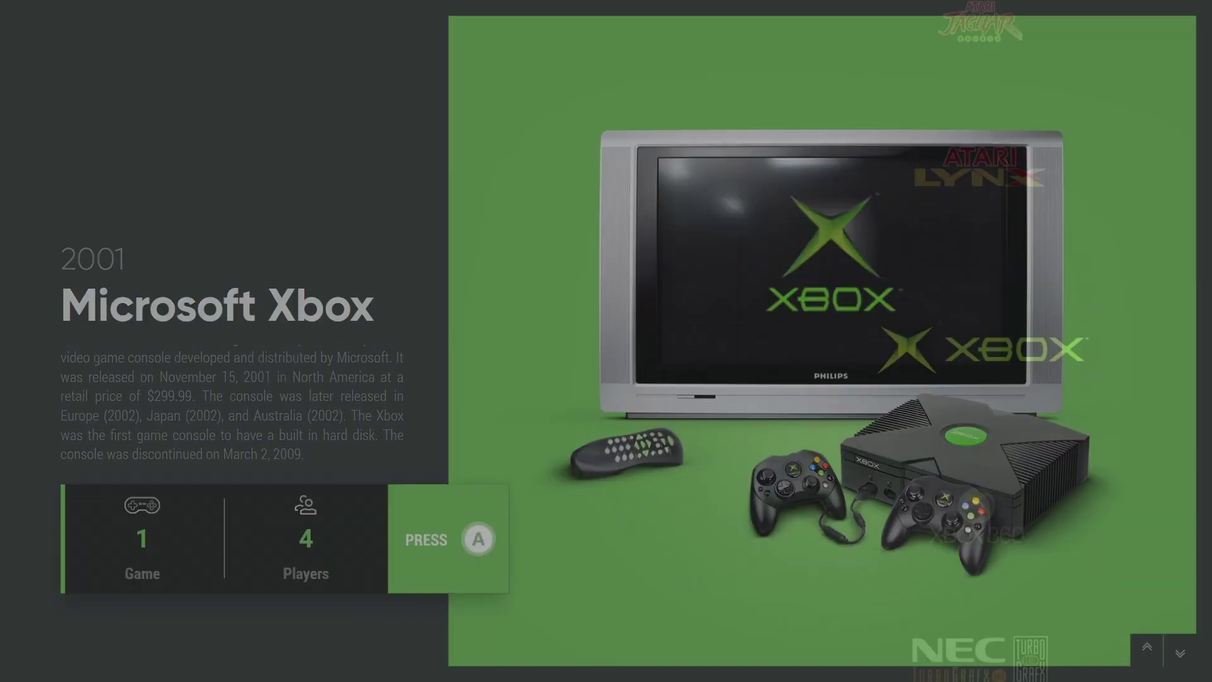
pyautogui.press('Down')
pyautogui.press('Down')
pyautogui.press('Down')
pyautogui.press('Down')
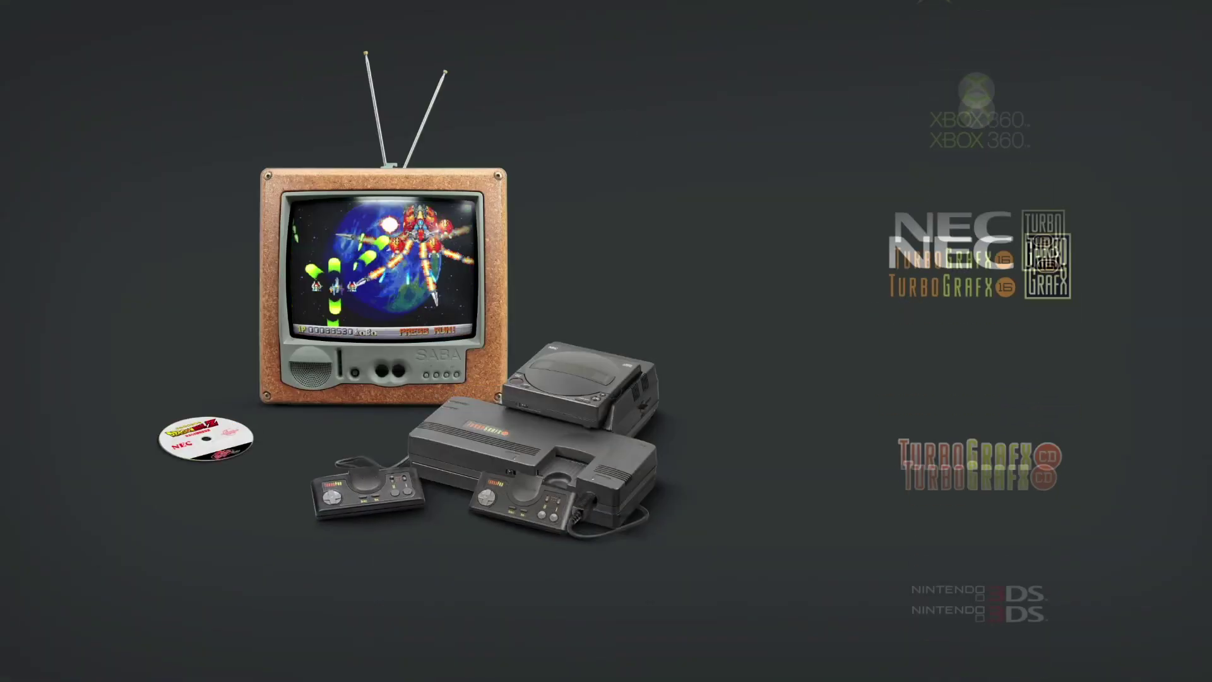